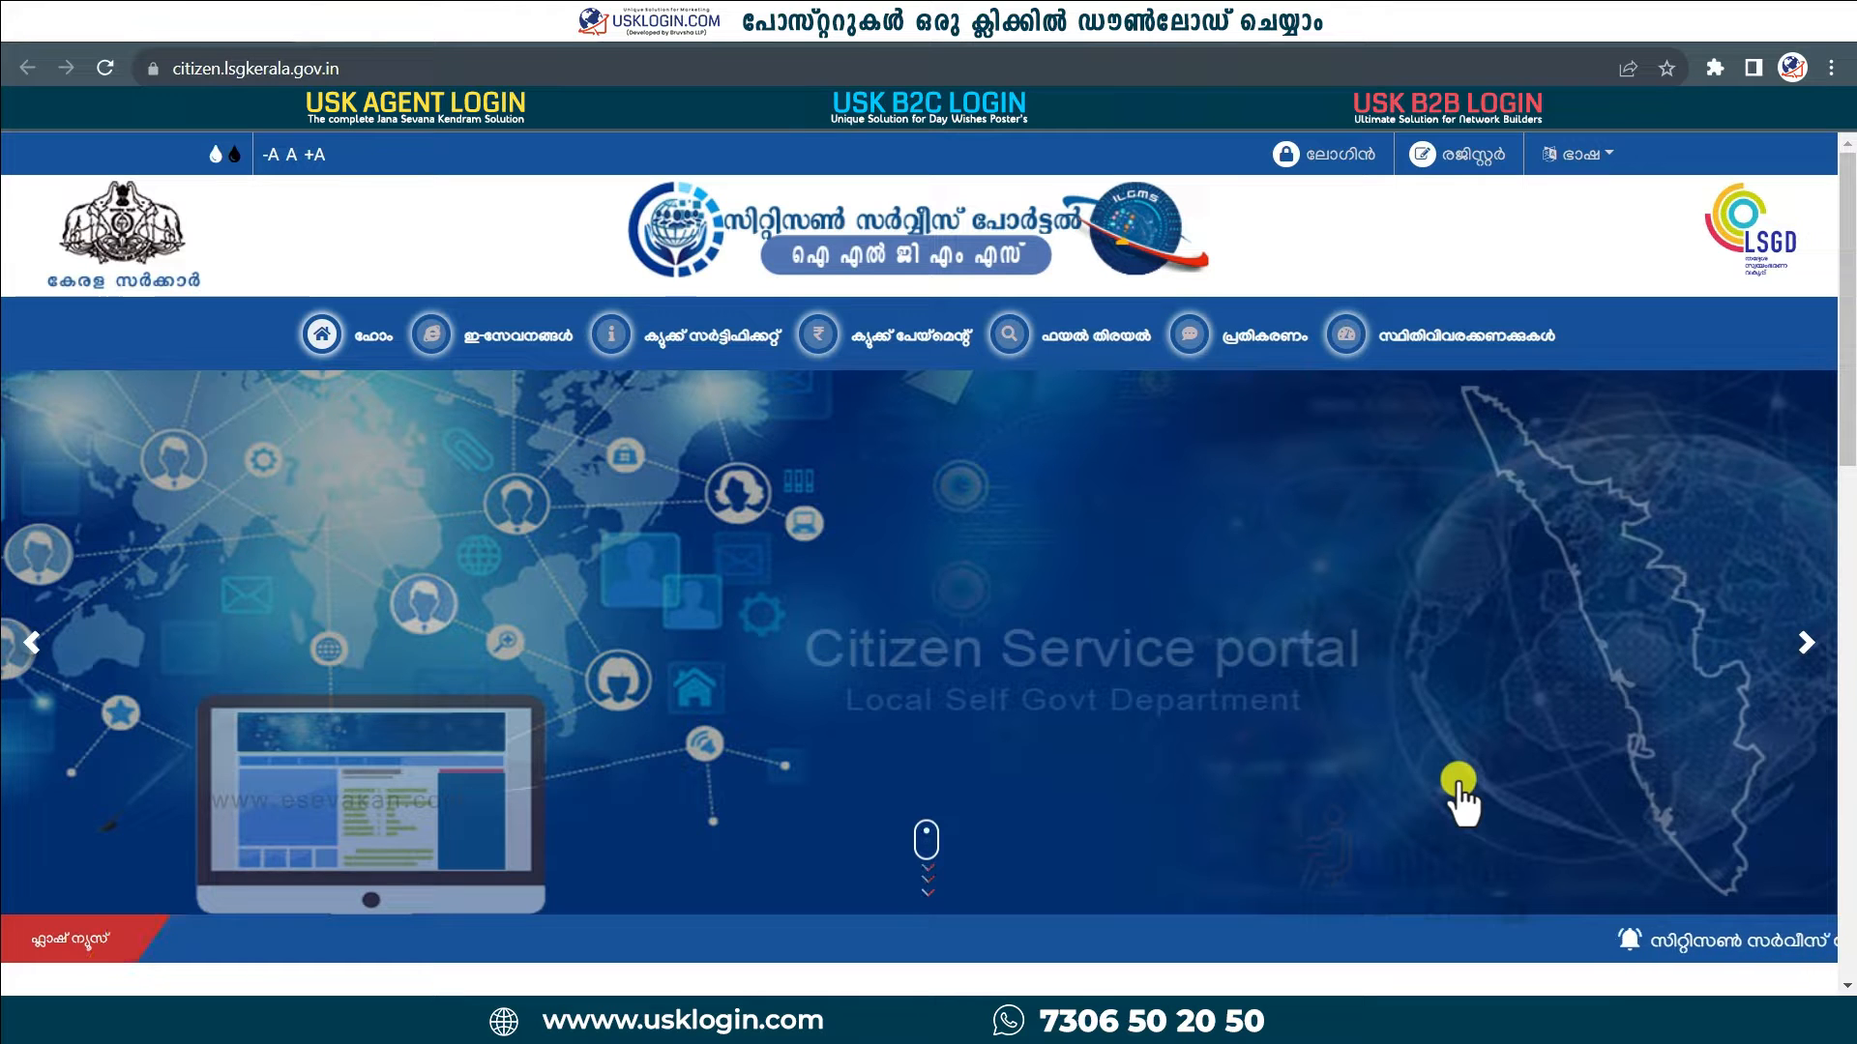
Sign in to the portal with the login credentials and the captcha answer.
click(1344, 157)
click(944, 574)
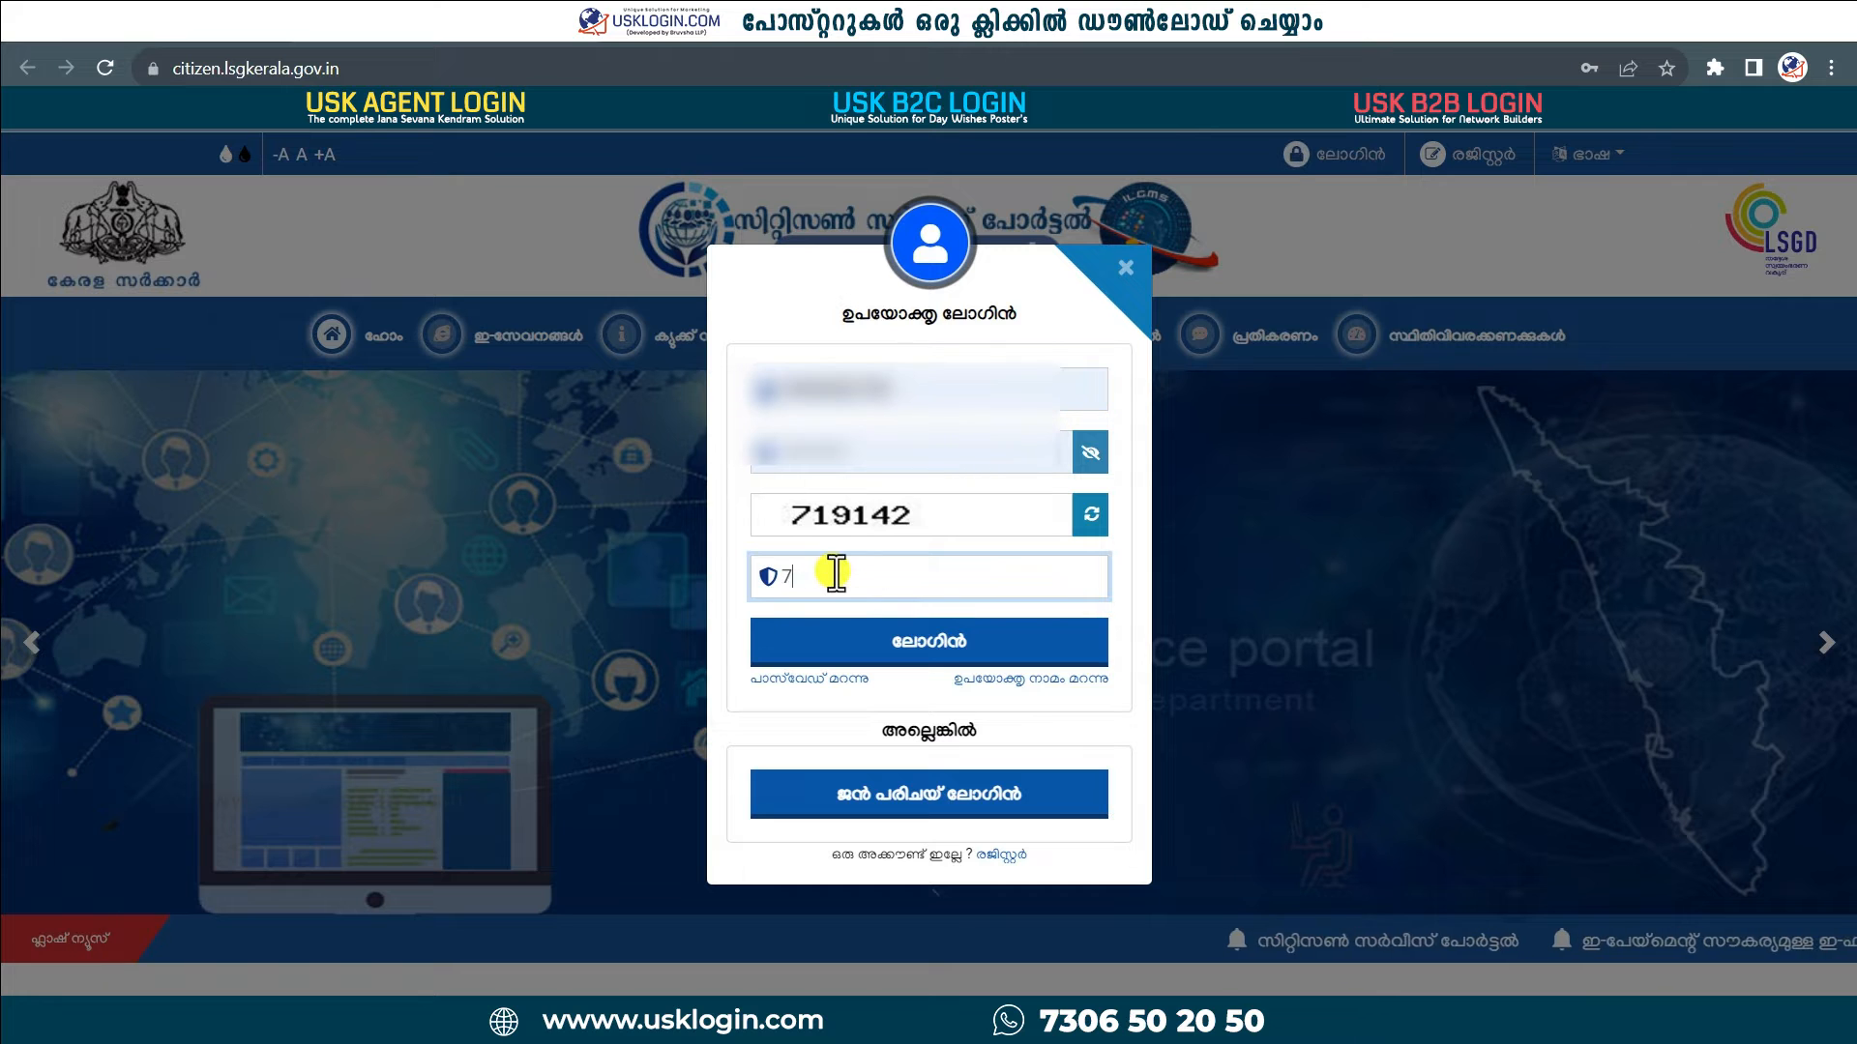
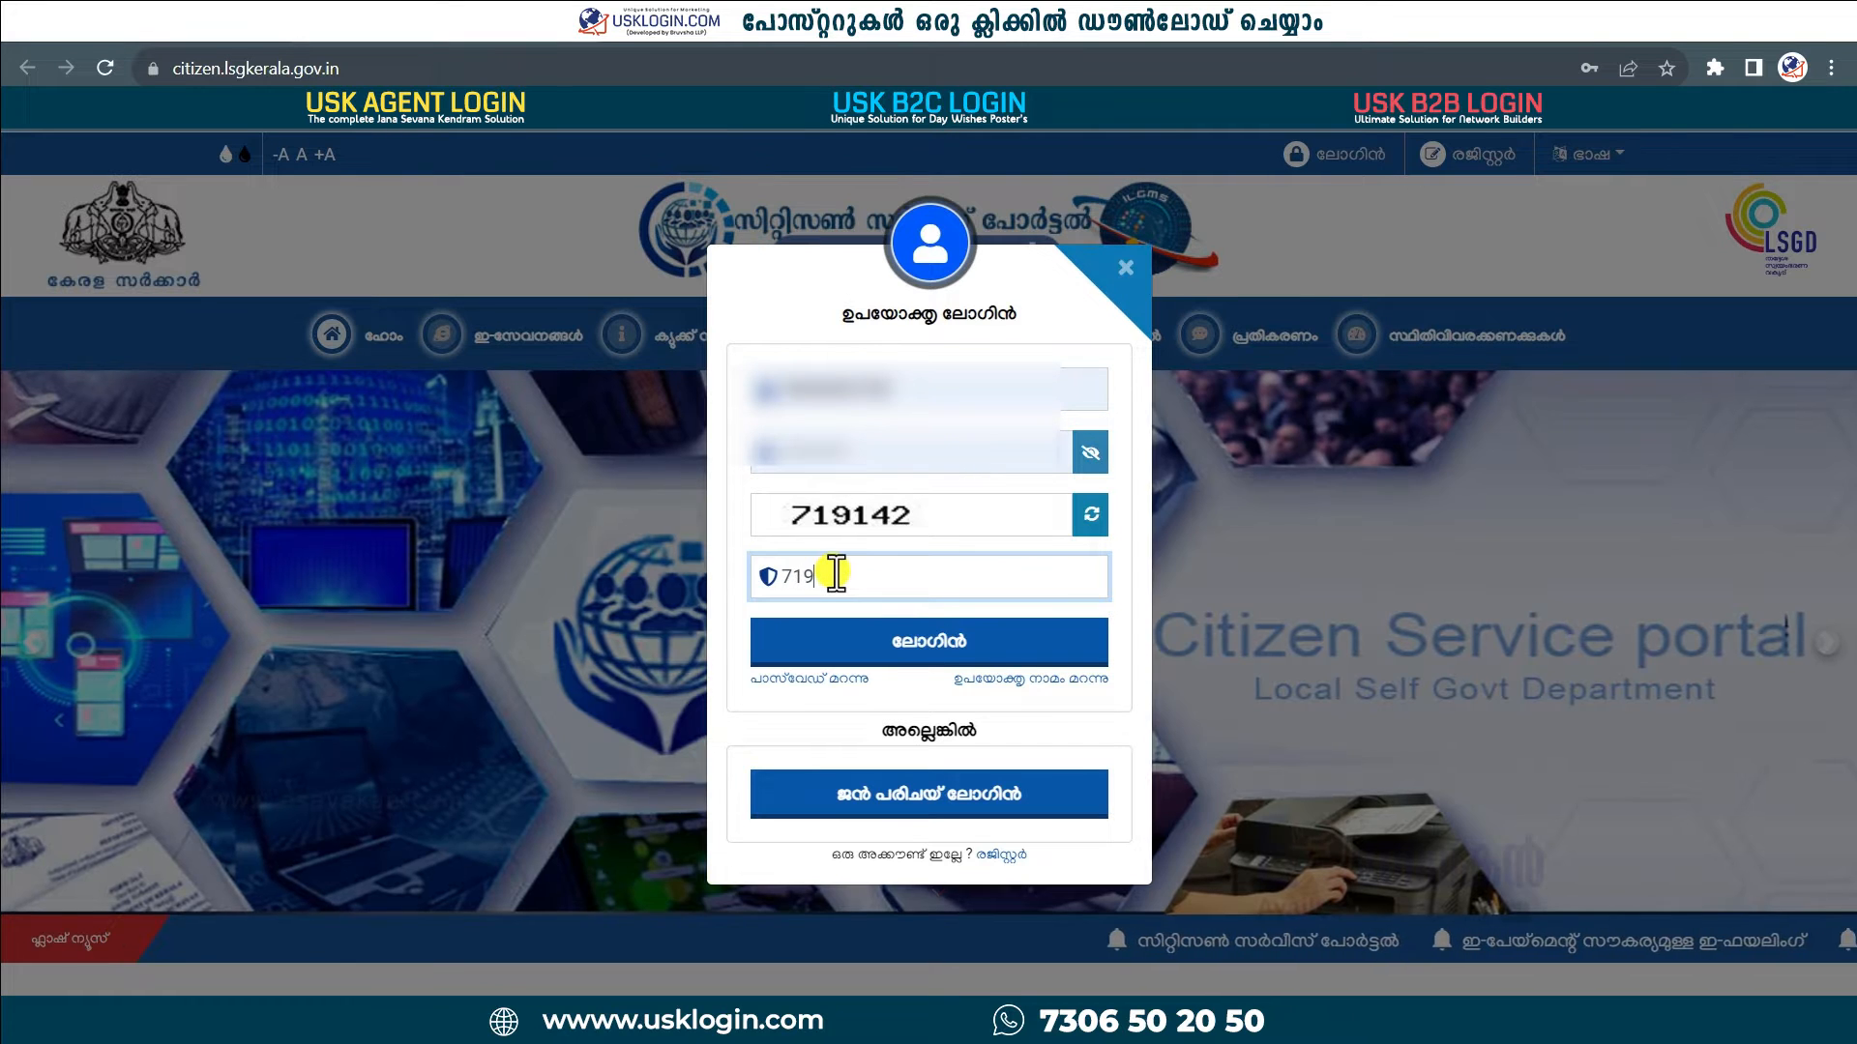
text(2)
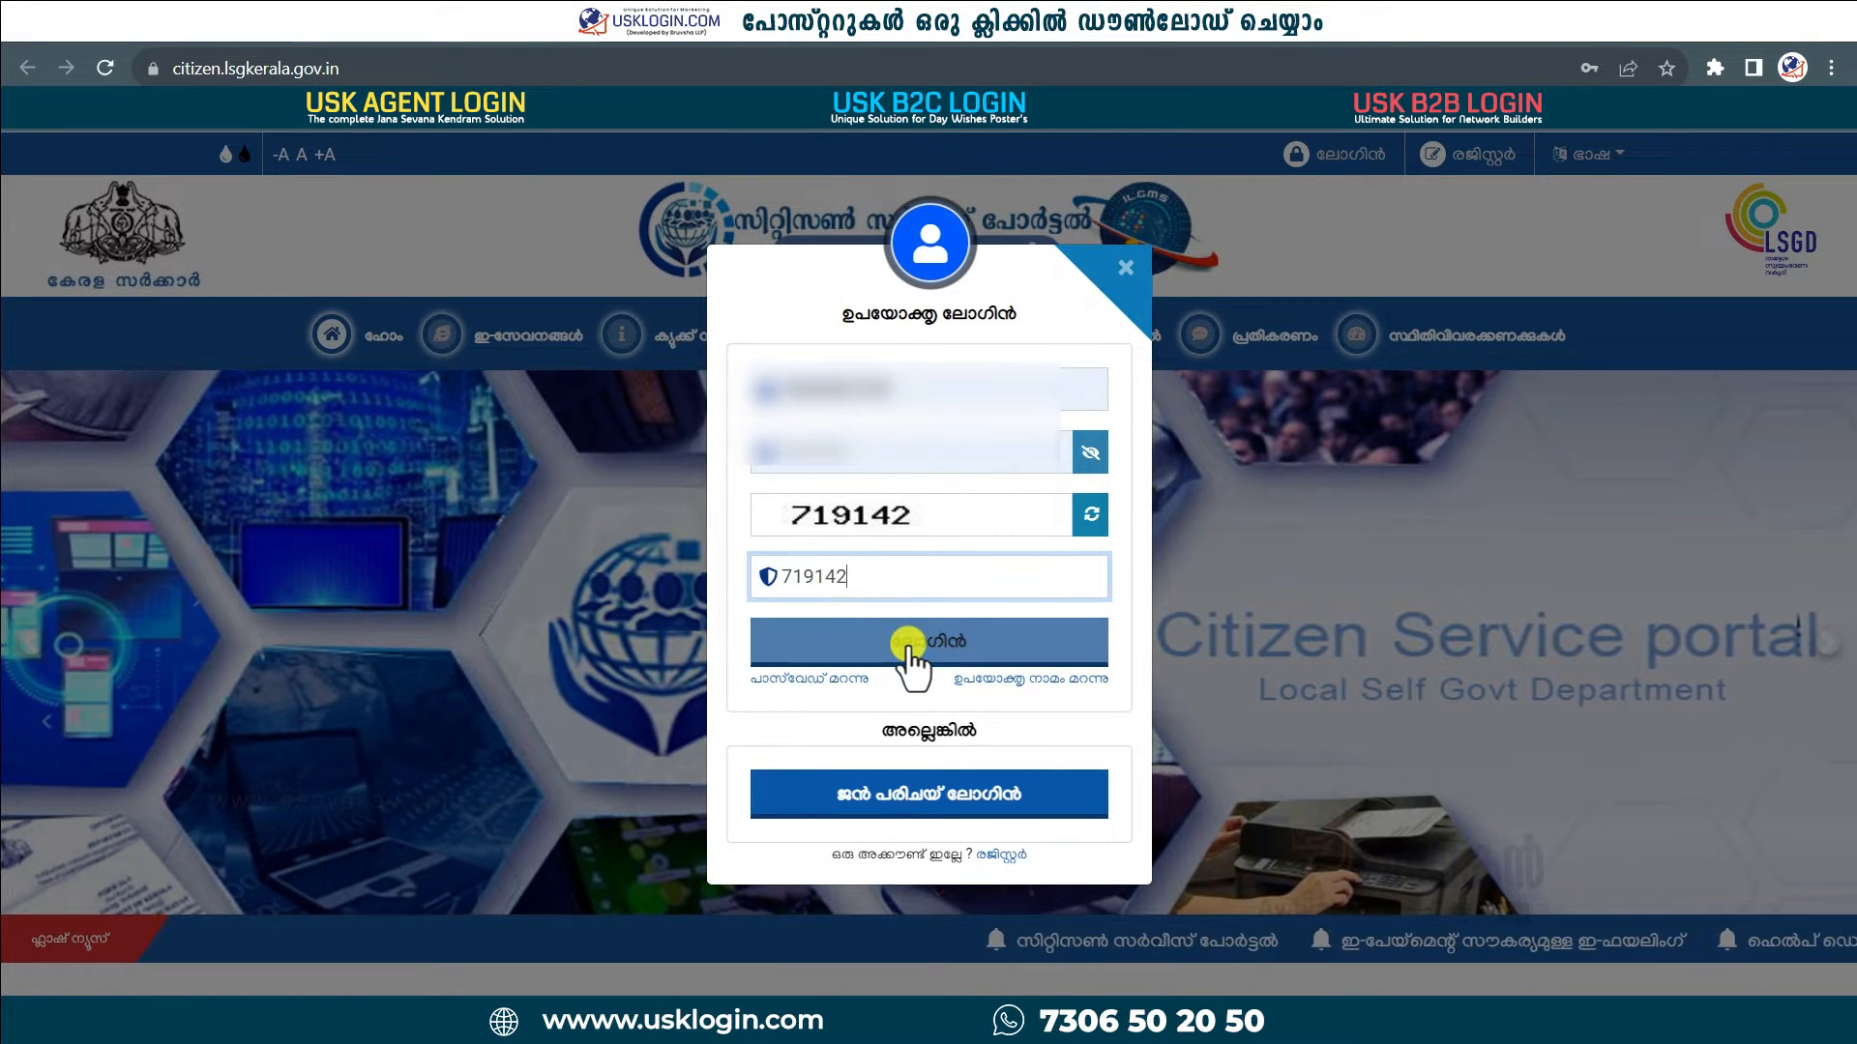
click(913, 641)
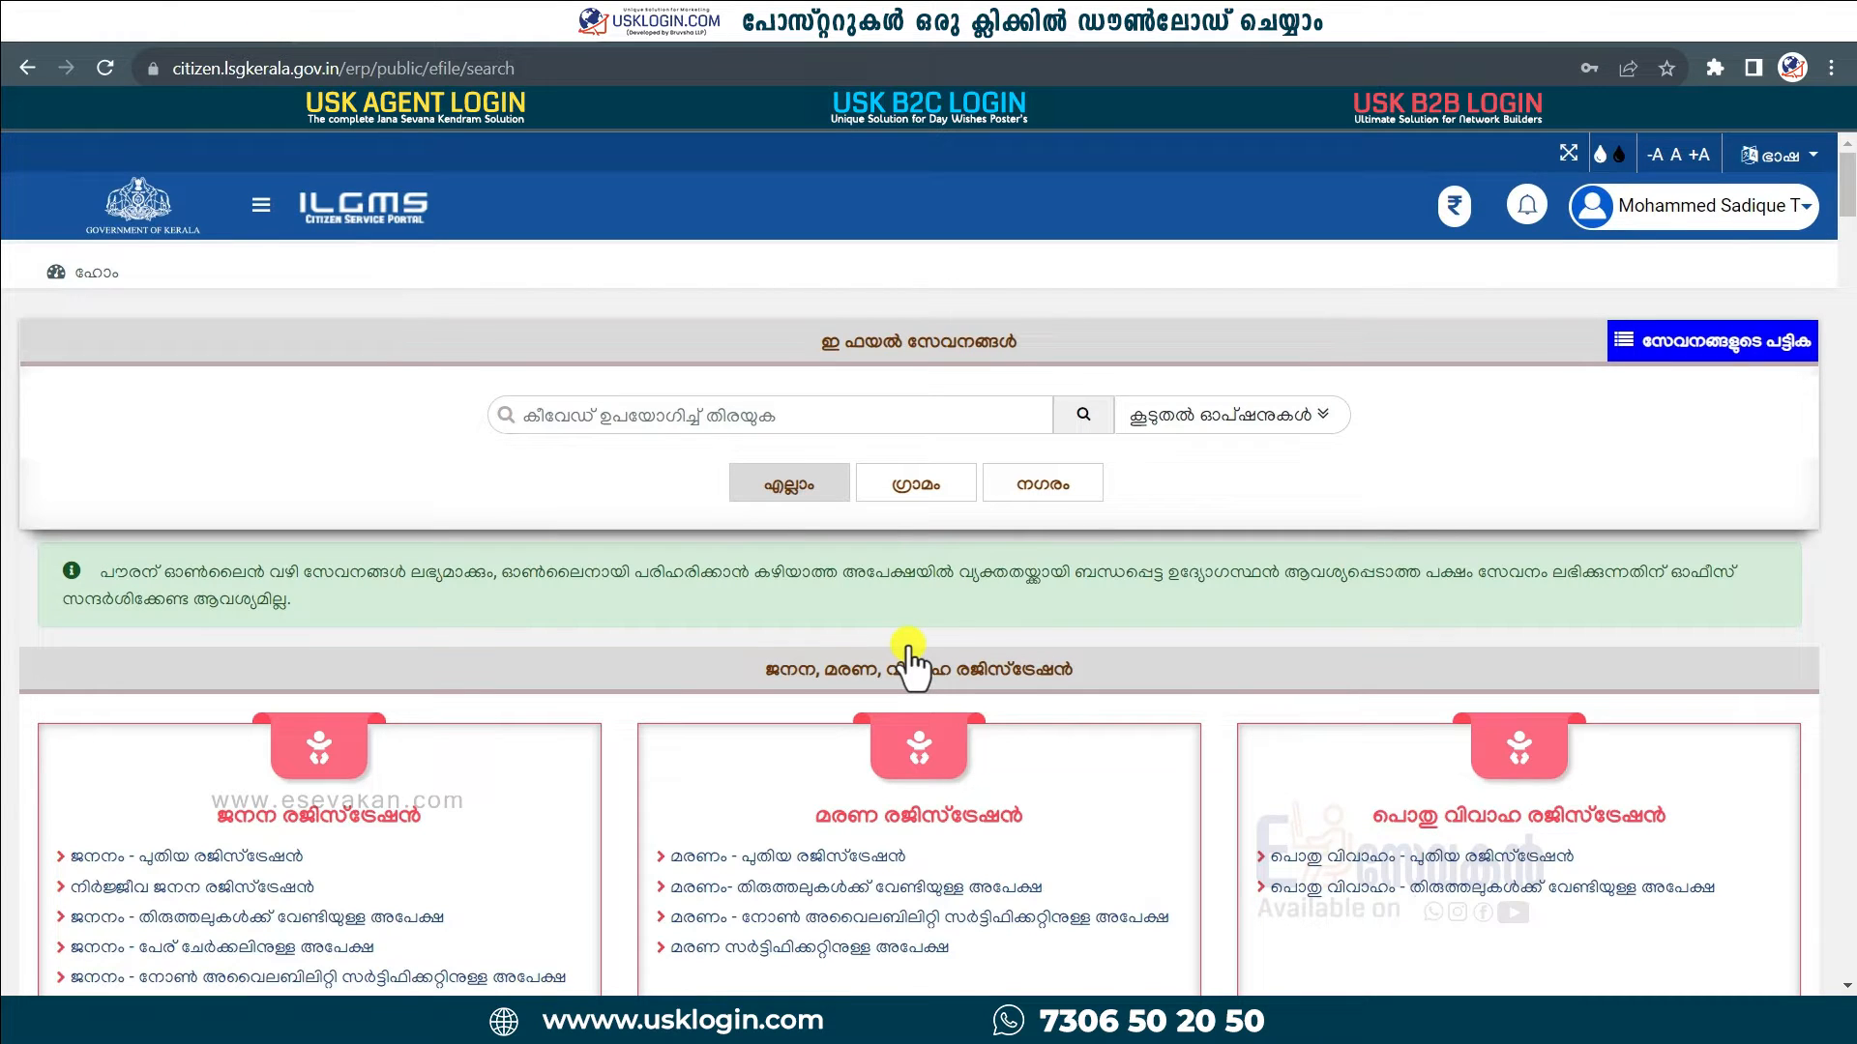
Switch the interface to Malayalam and open the birth record name-addition application.
click(1787, 155)
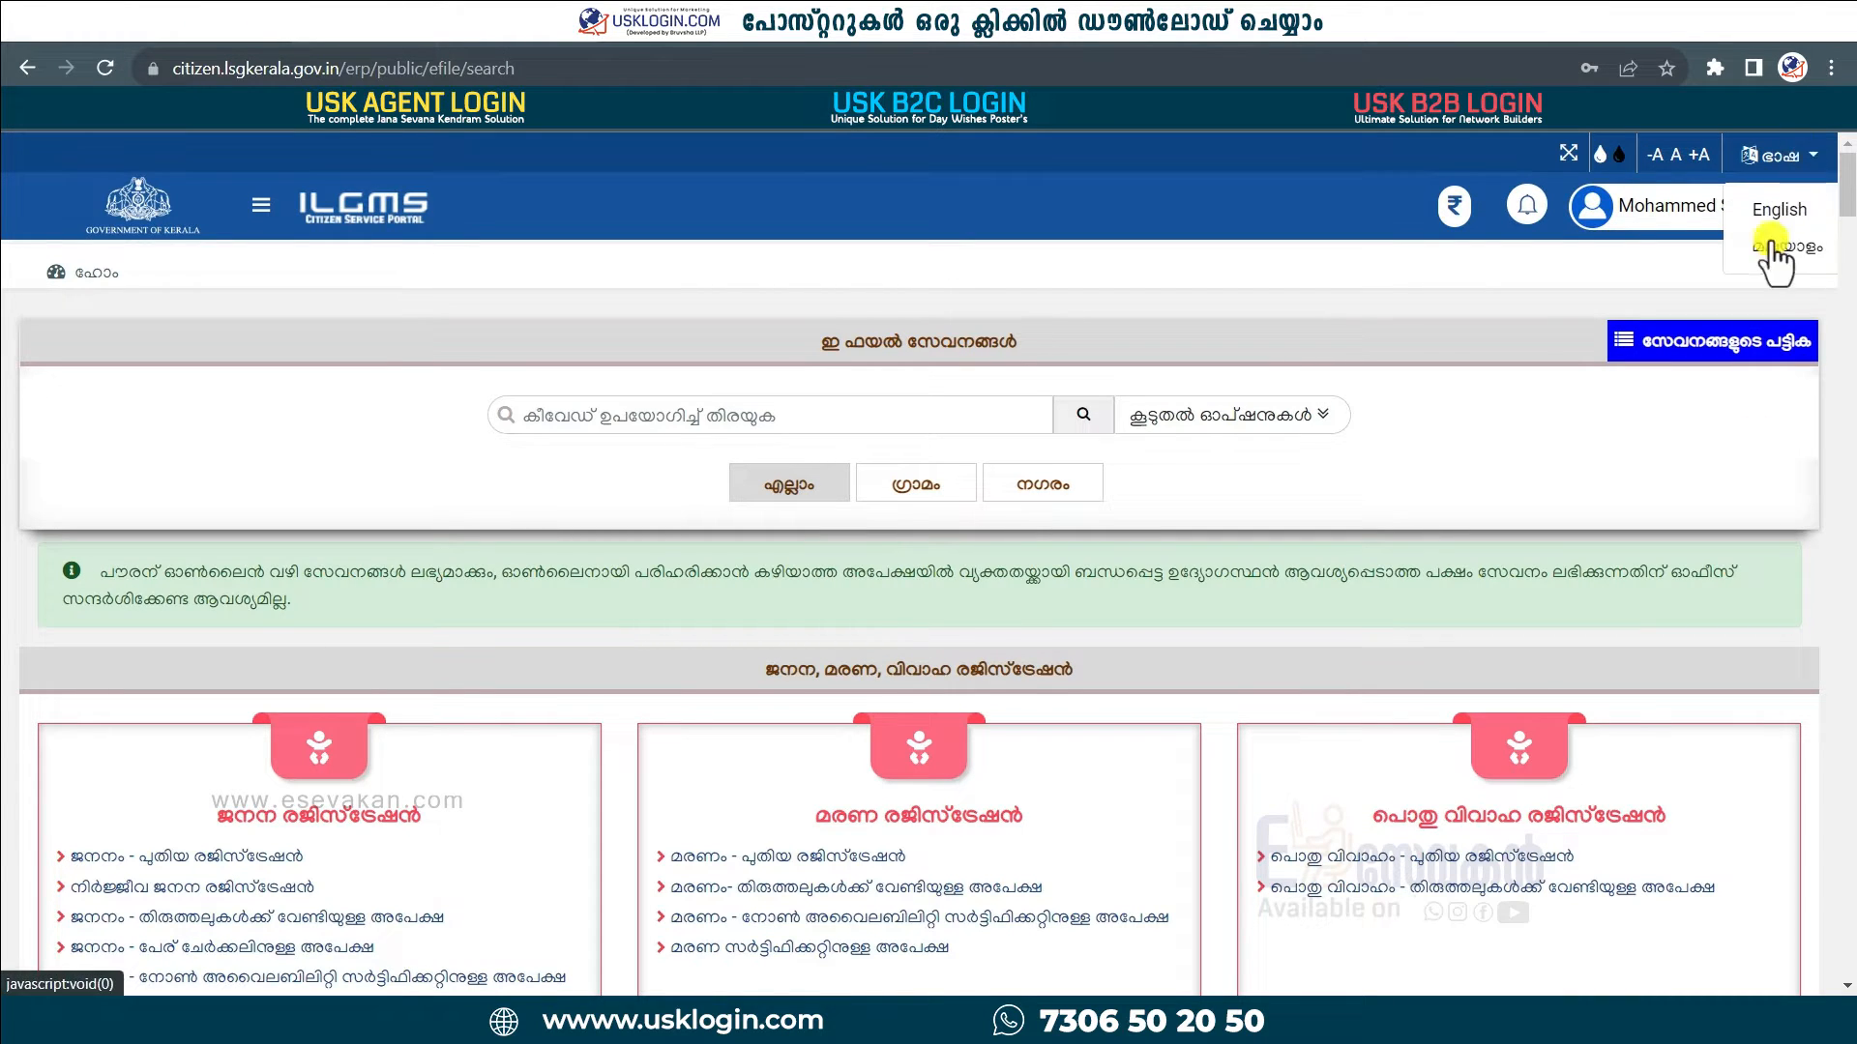
click(1775, 249)
scroll(1818, 609, down, 3)
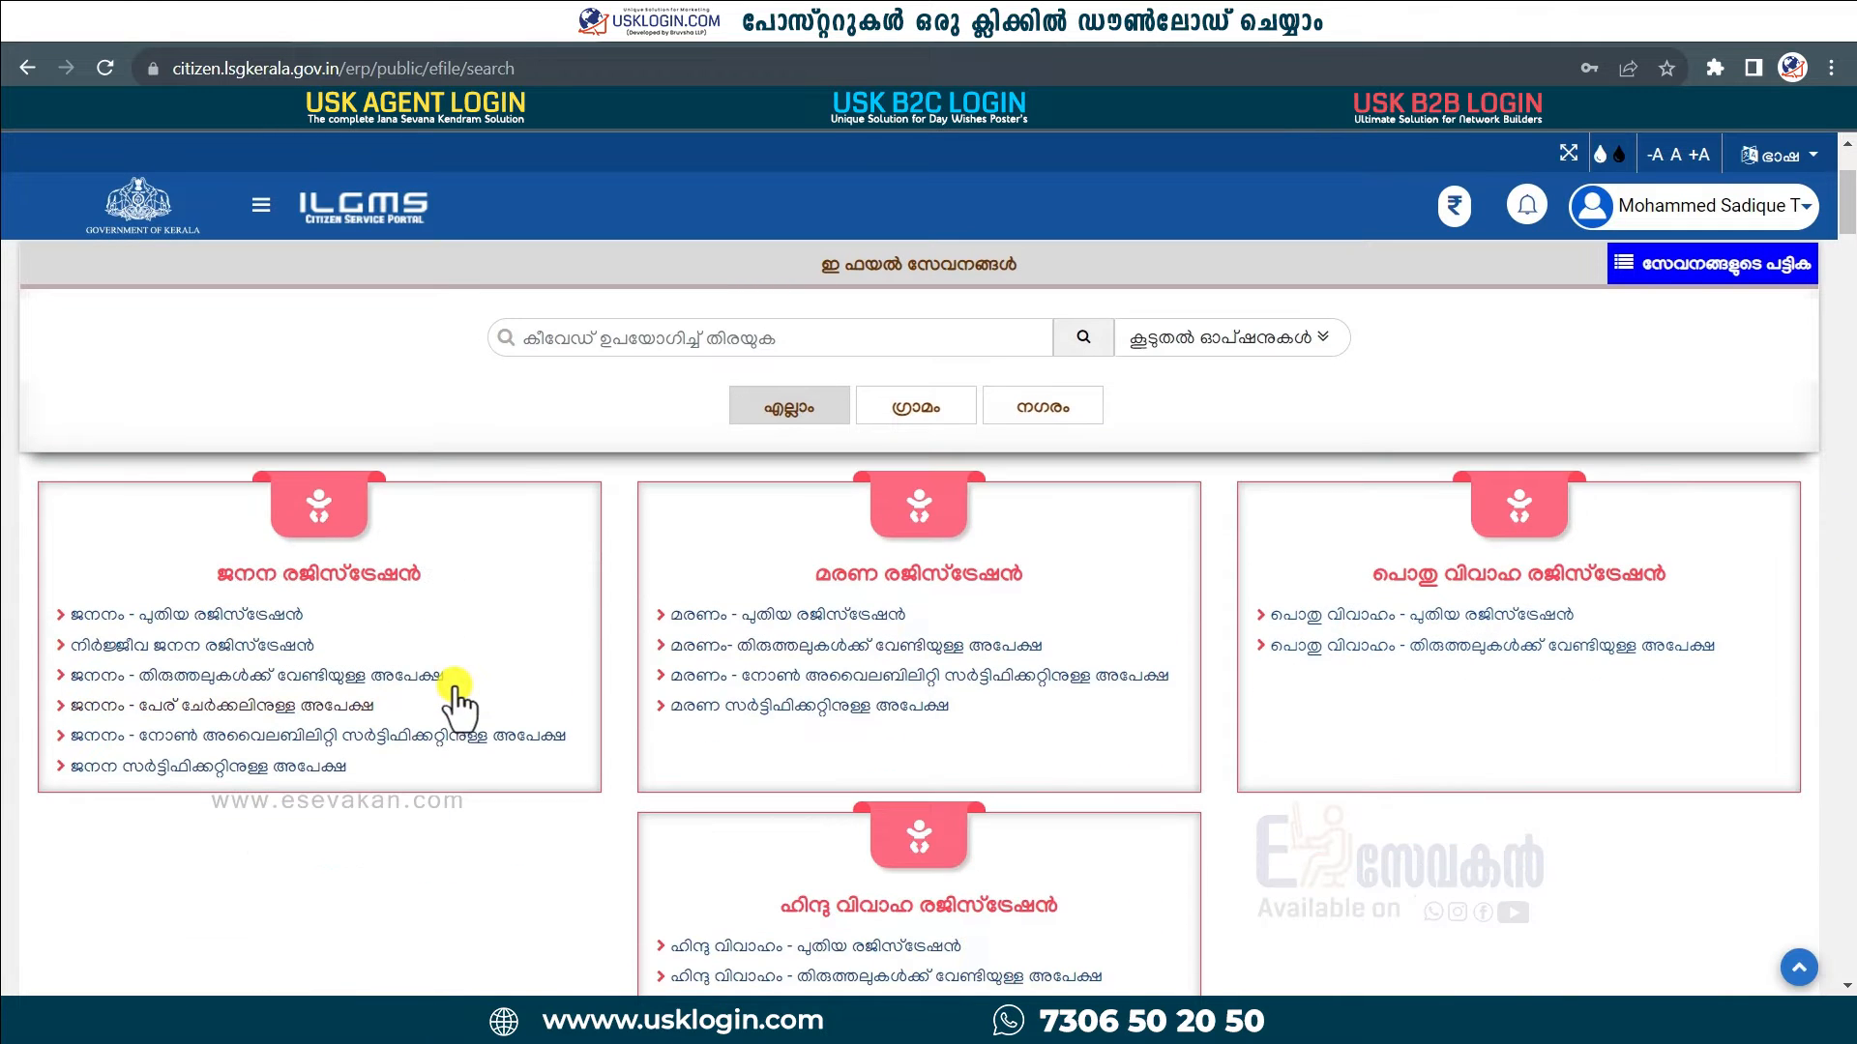
click(315, 709)
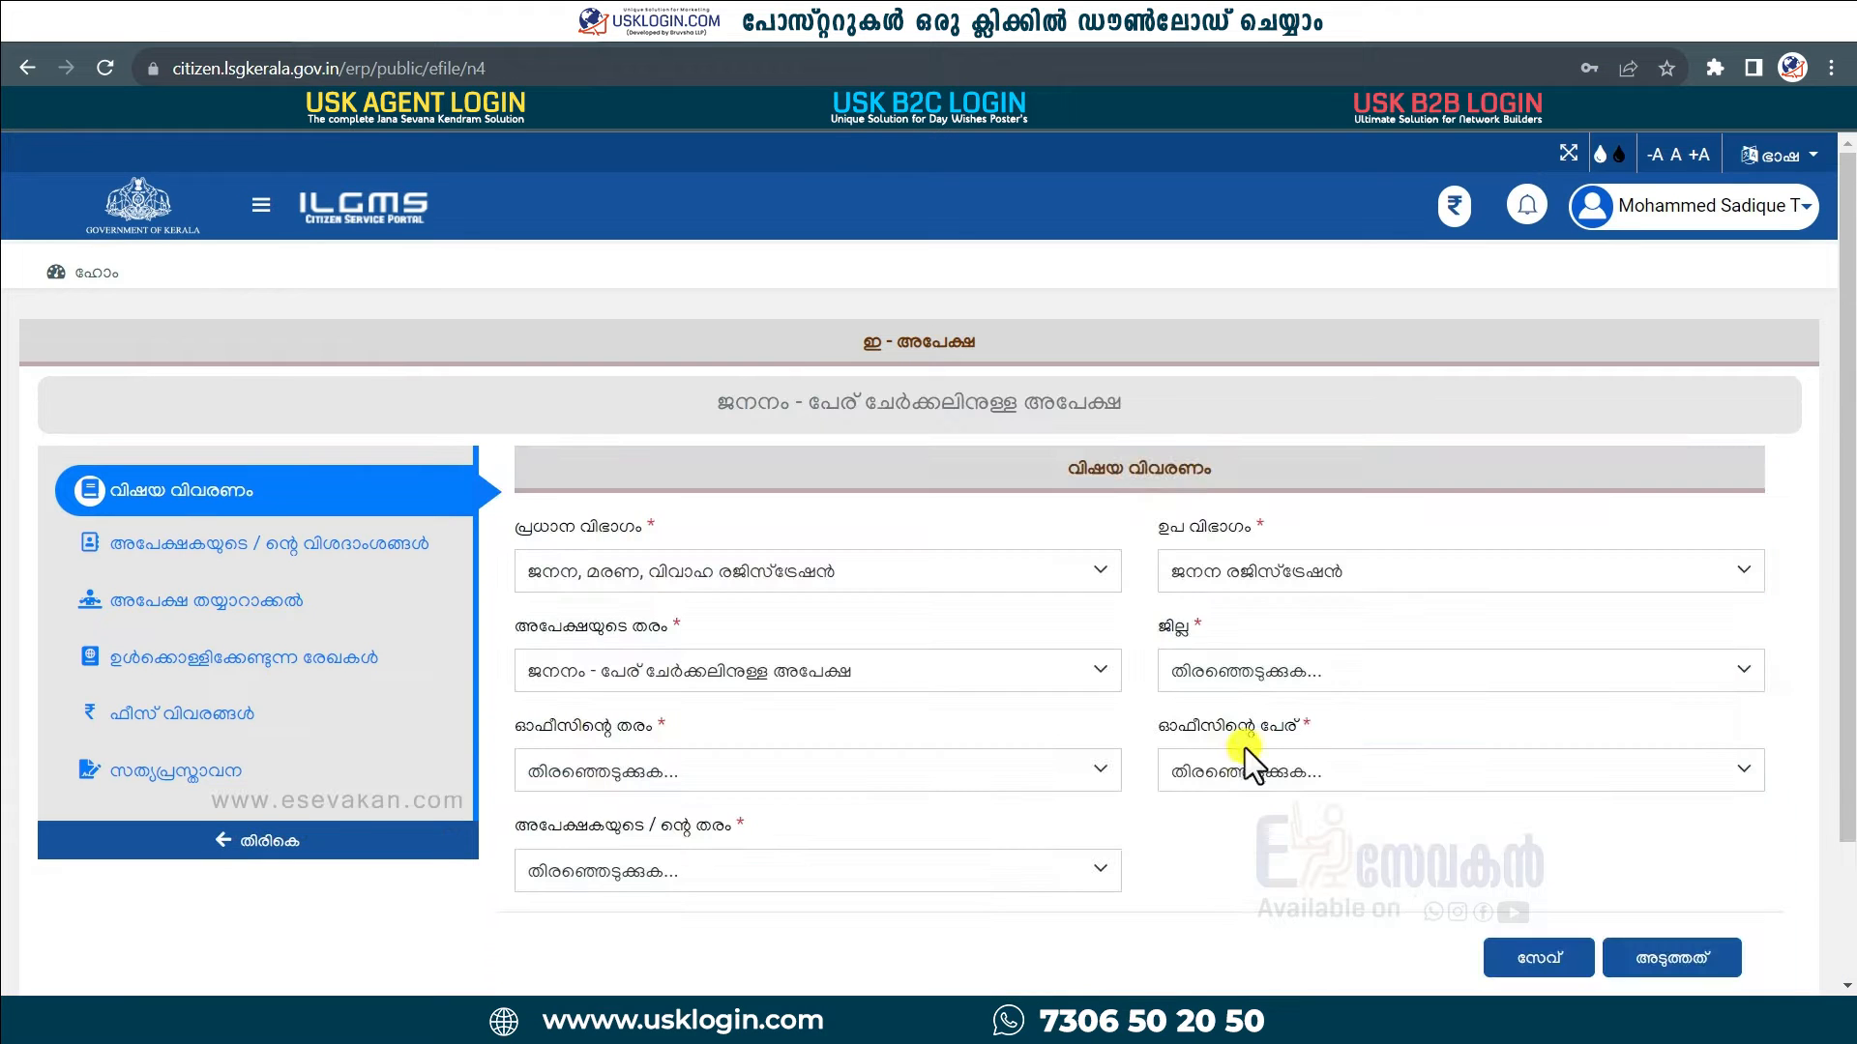
Choose district തൃശ്ശൂർ, office type ഗ്രാമ പഞ്ചായത്ത് and office ഏങ്ങണ്ടിയൂർ ഗ്രാമ പഞ്ചായത്ത്.
click(1329, 671)
scroll(1330, 873, down, 2)
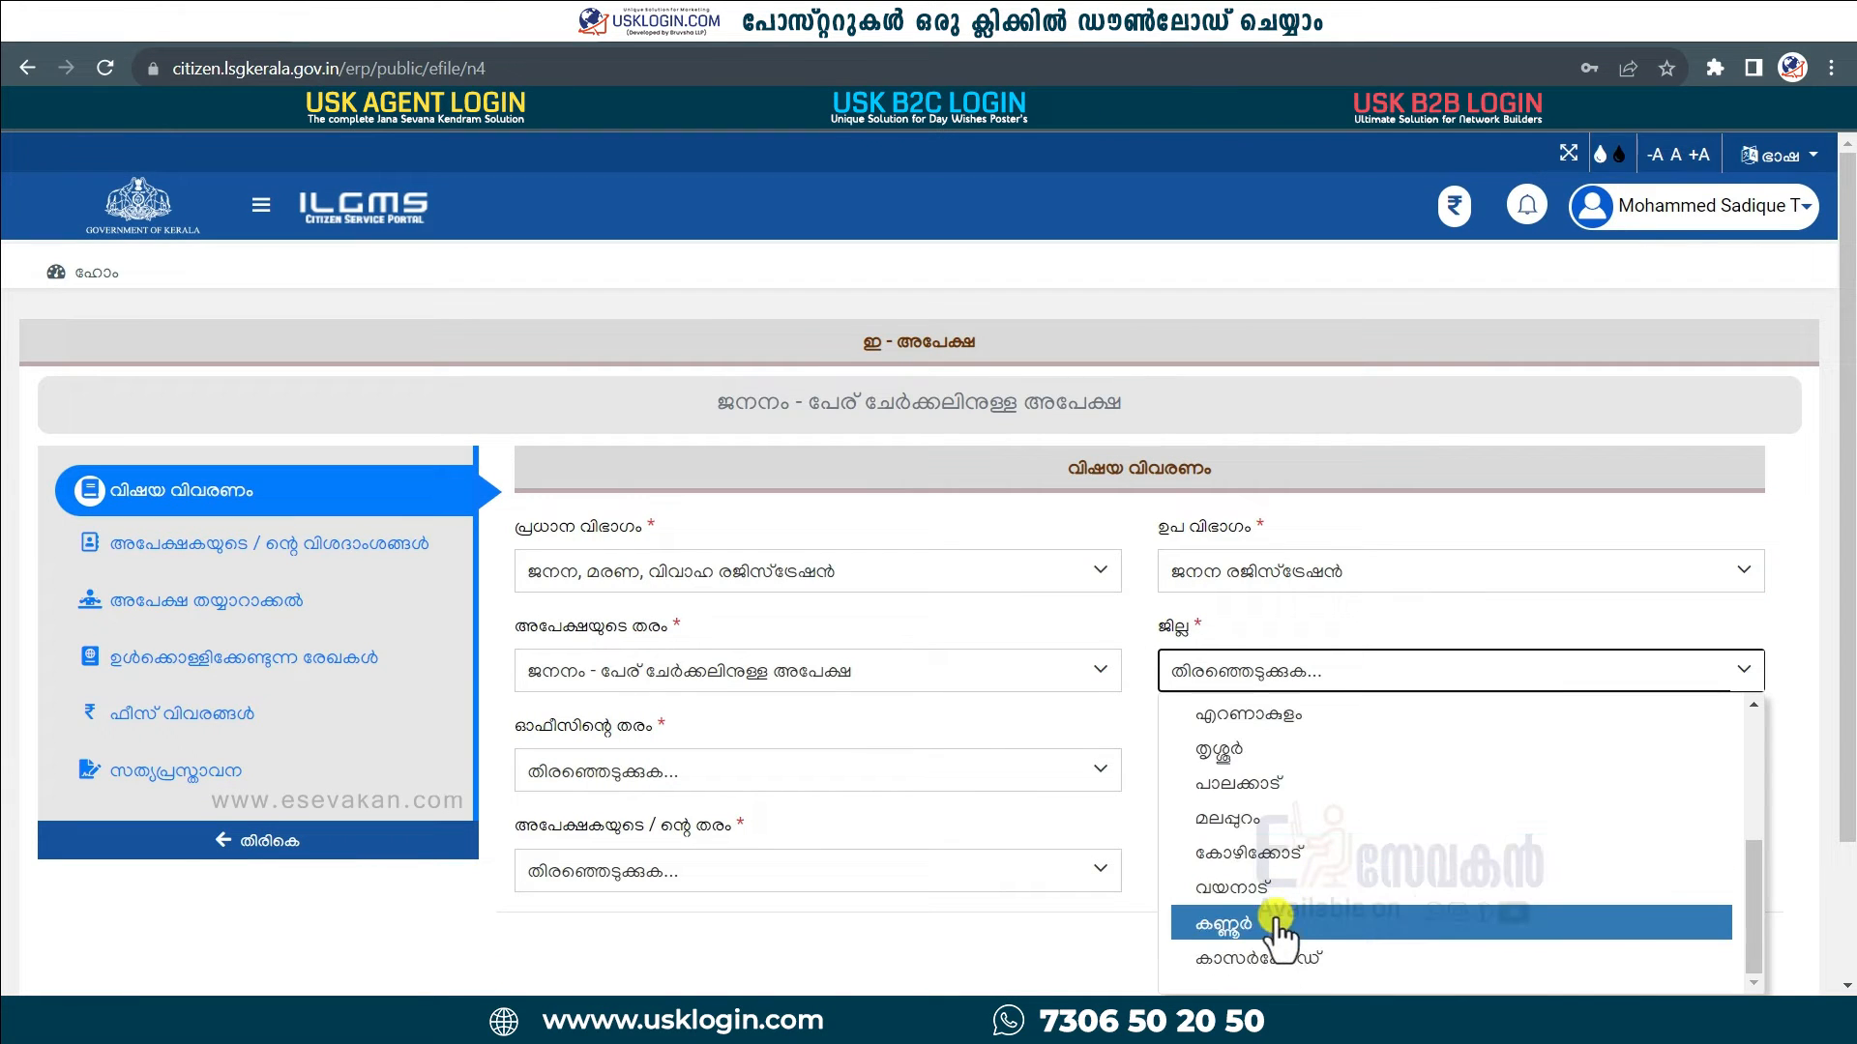
click(1296, 752)
scroll(1073, 783, down, 2)
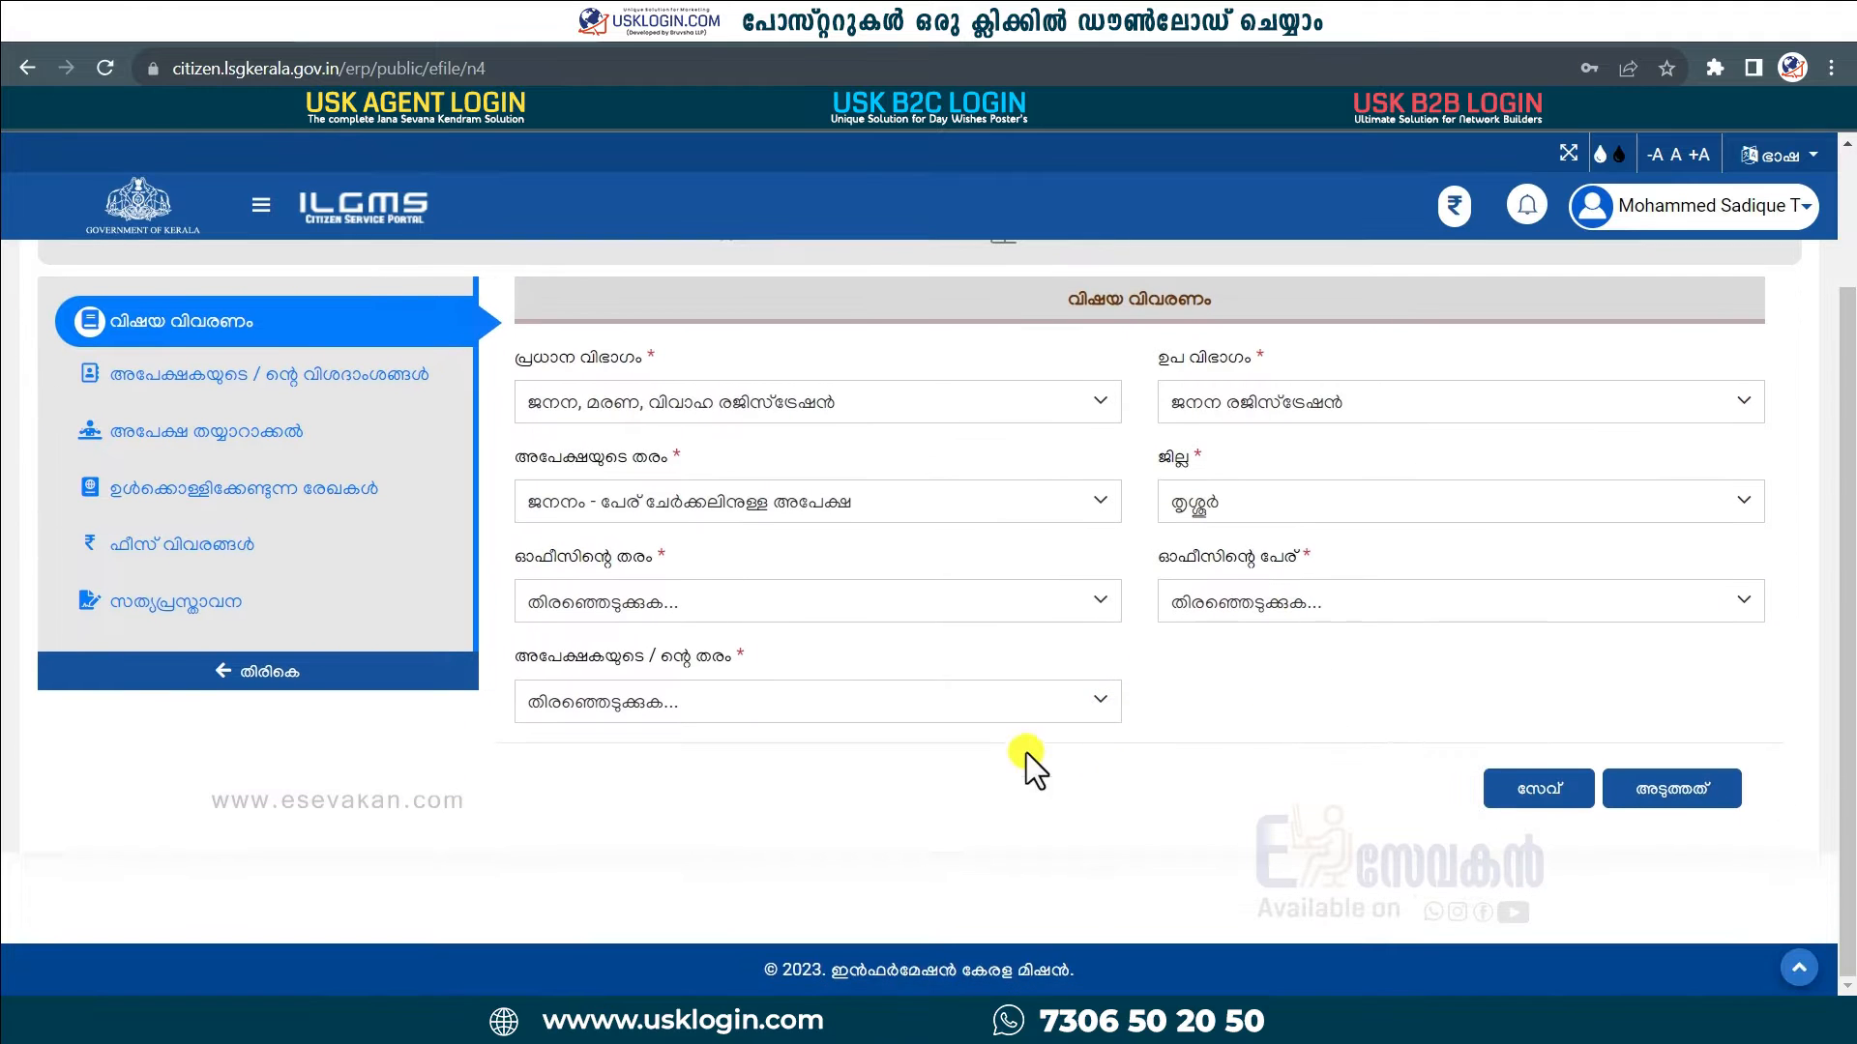
click(976, 609)
click(838, 734)
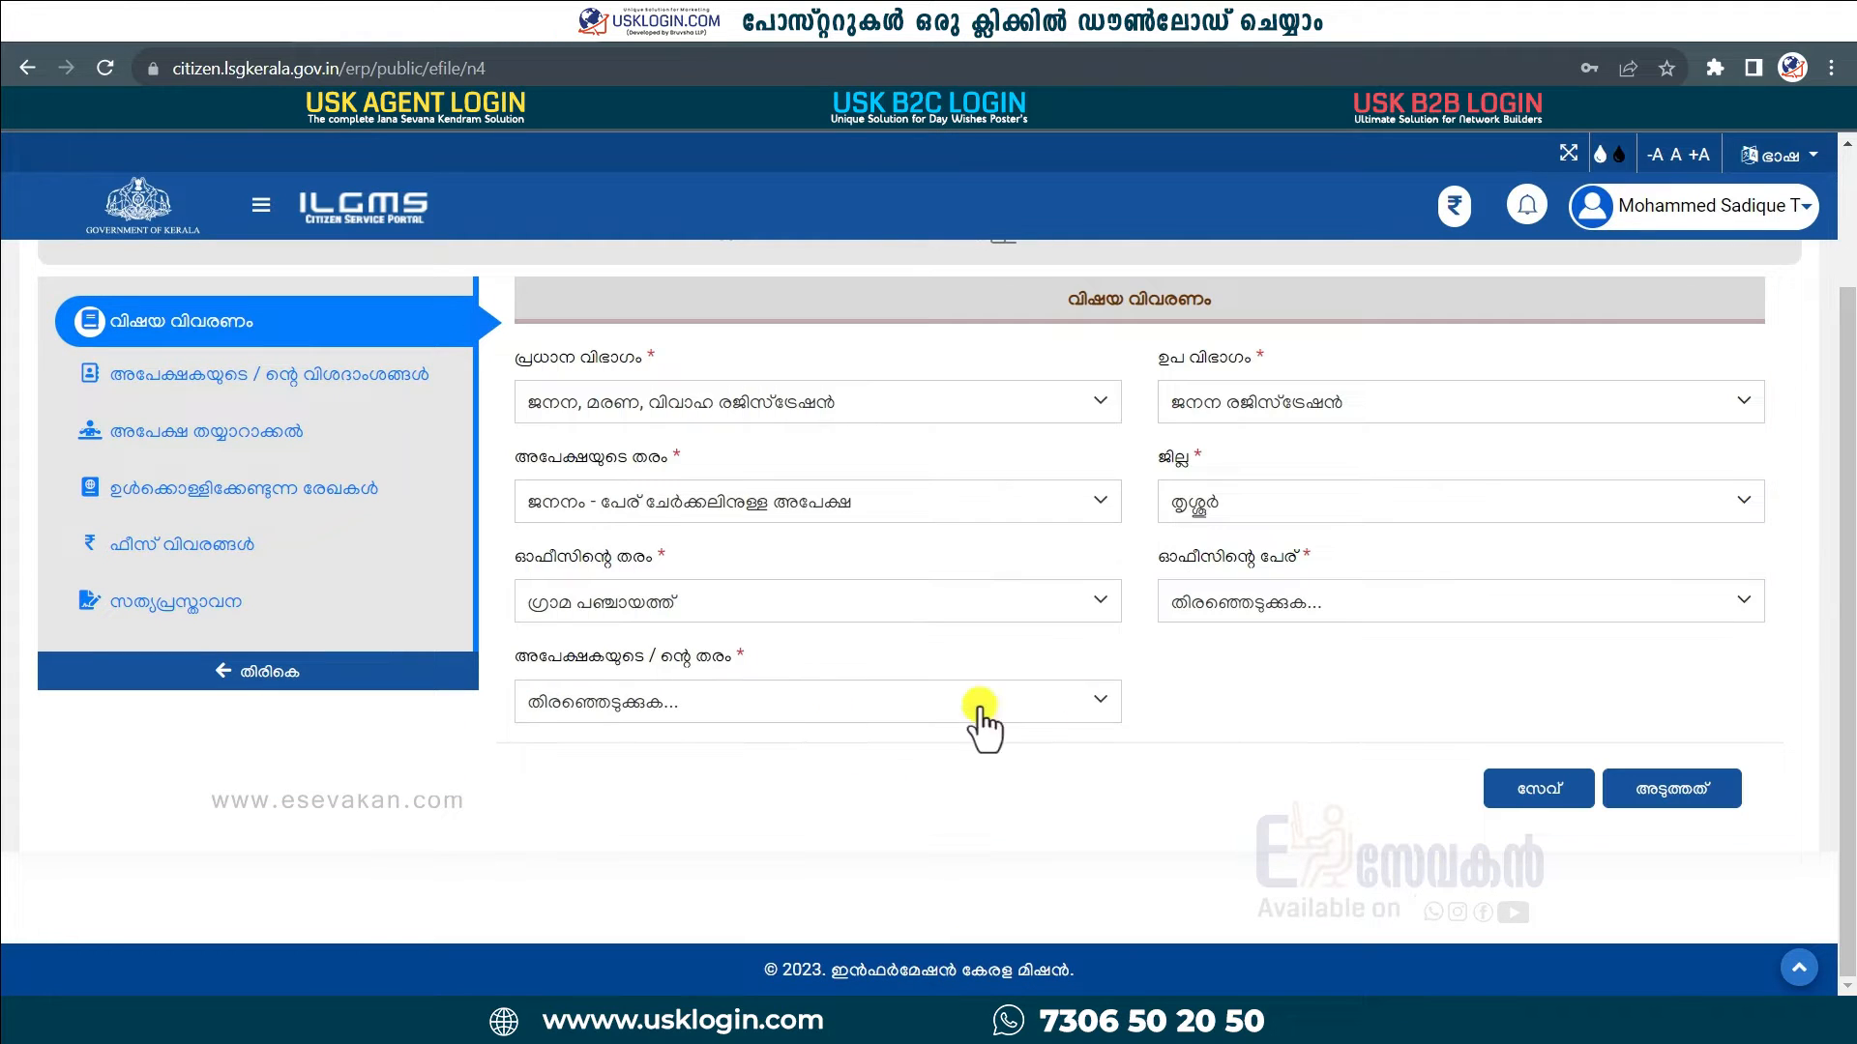
click(1295, 604)
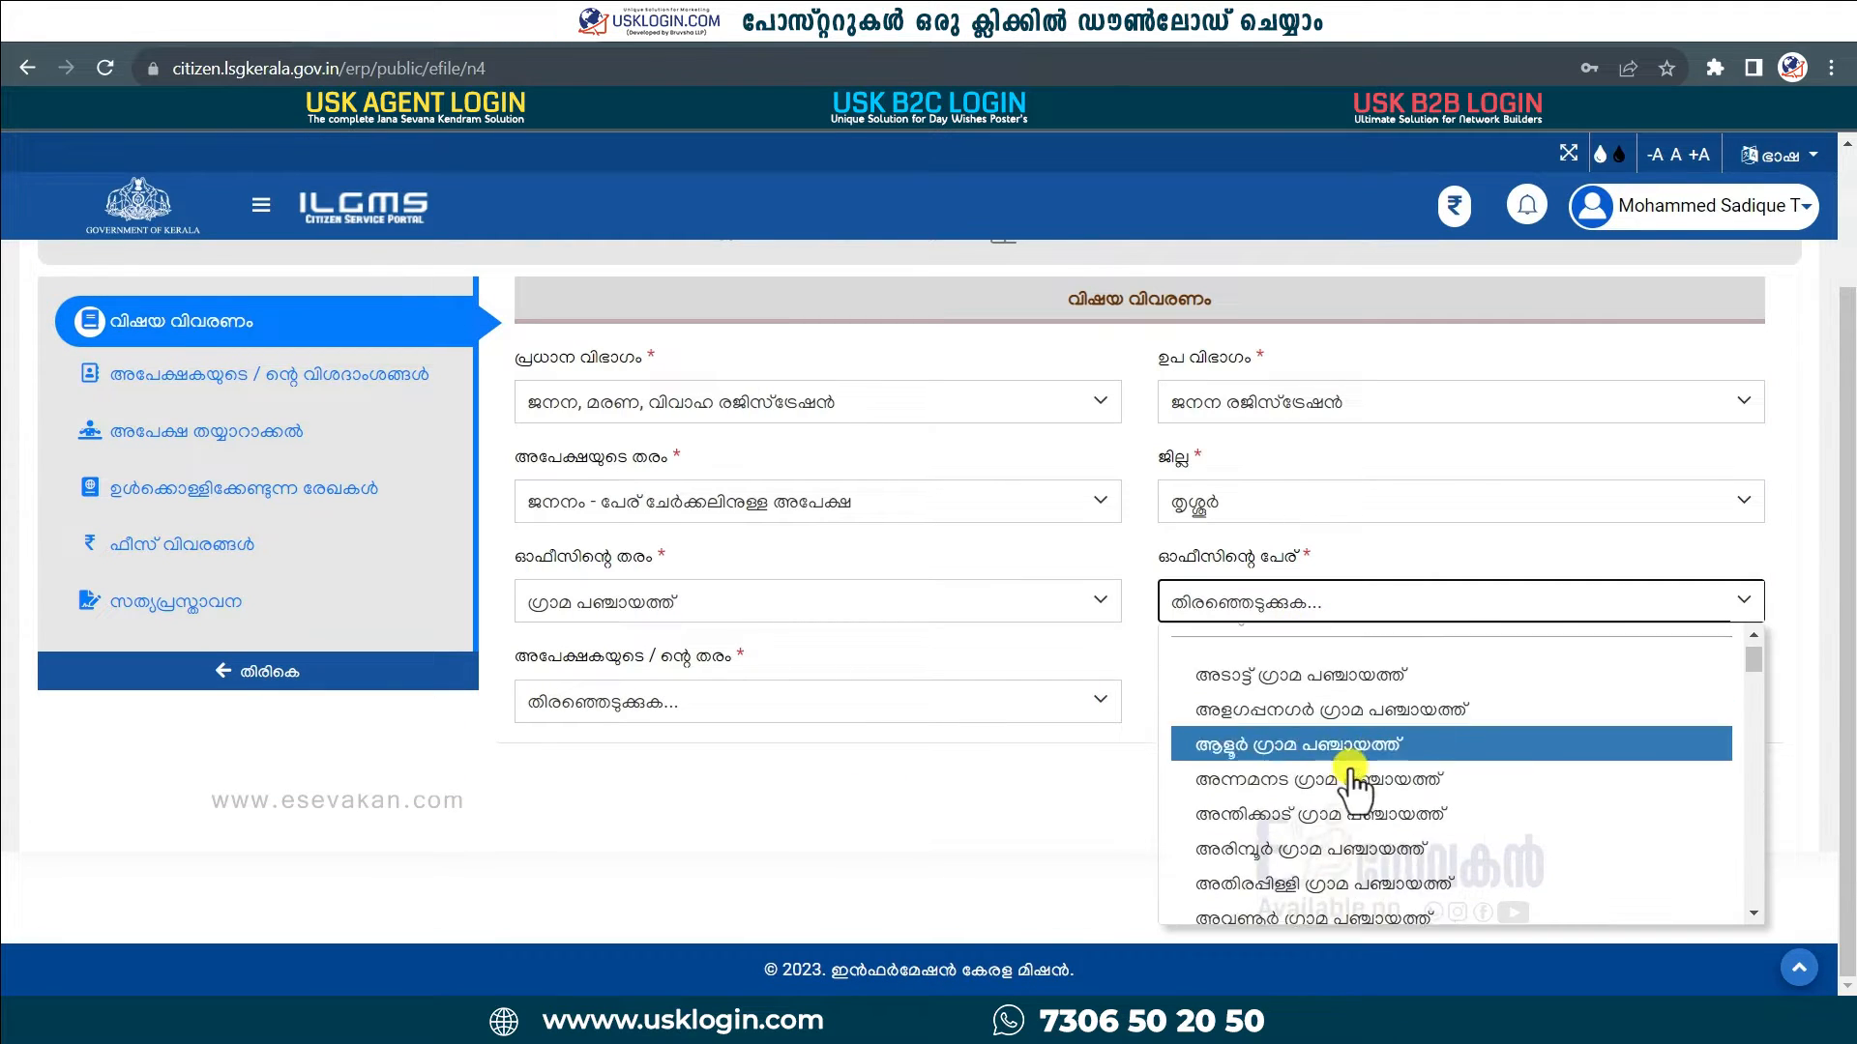
scroll(1354, 784, down, 4)
scroll(1364, 812, down, 6)
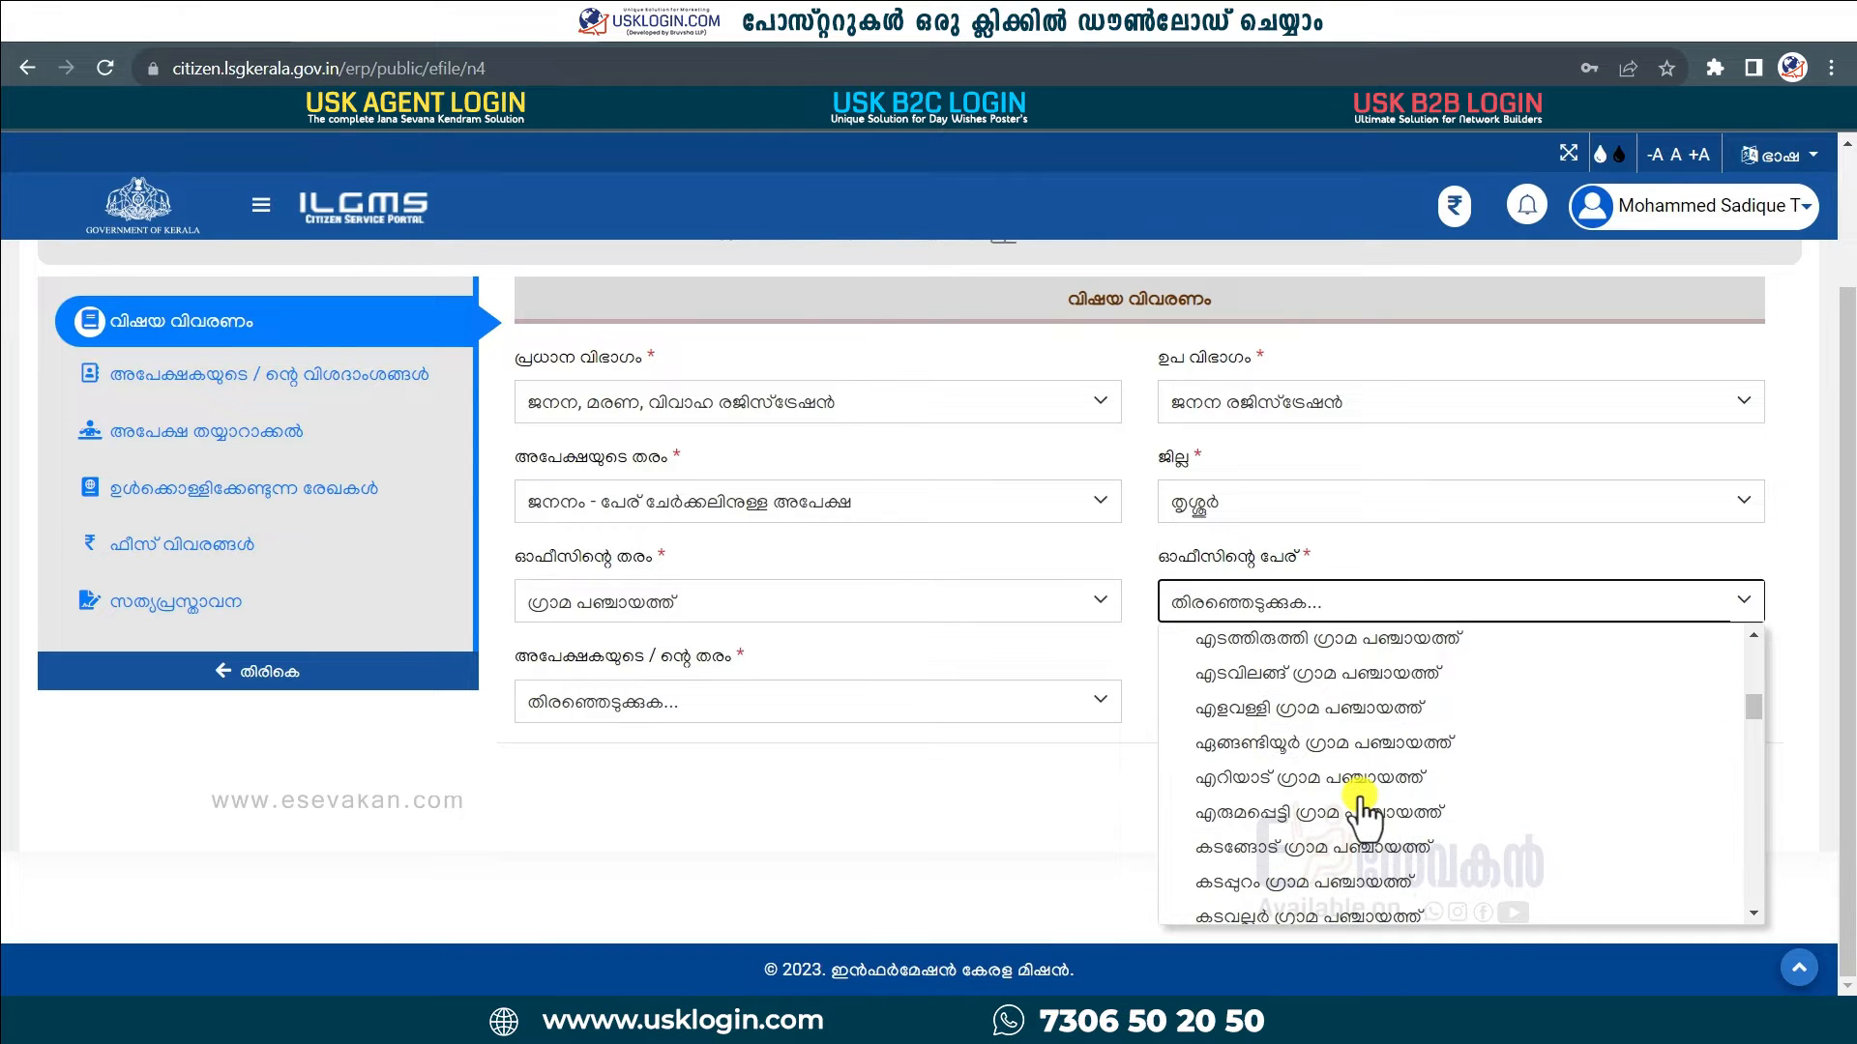
scroll(1358, 817, up, 3)
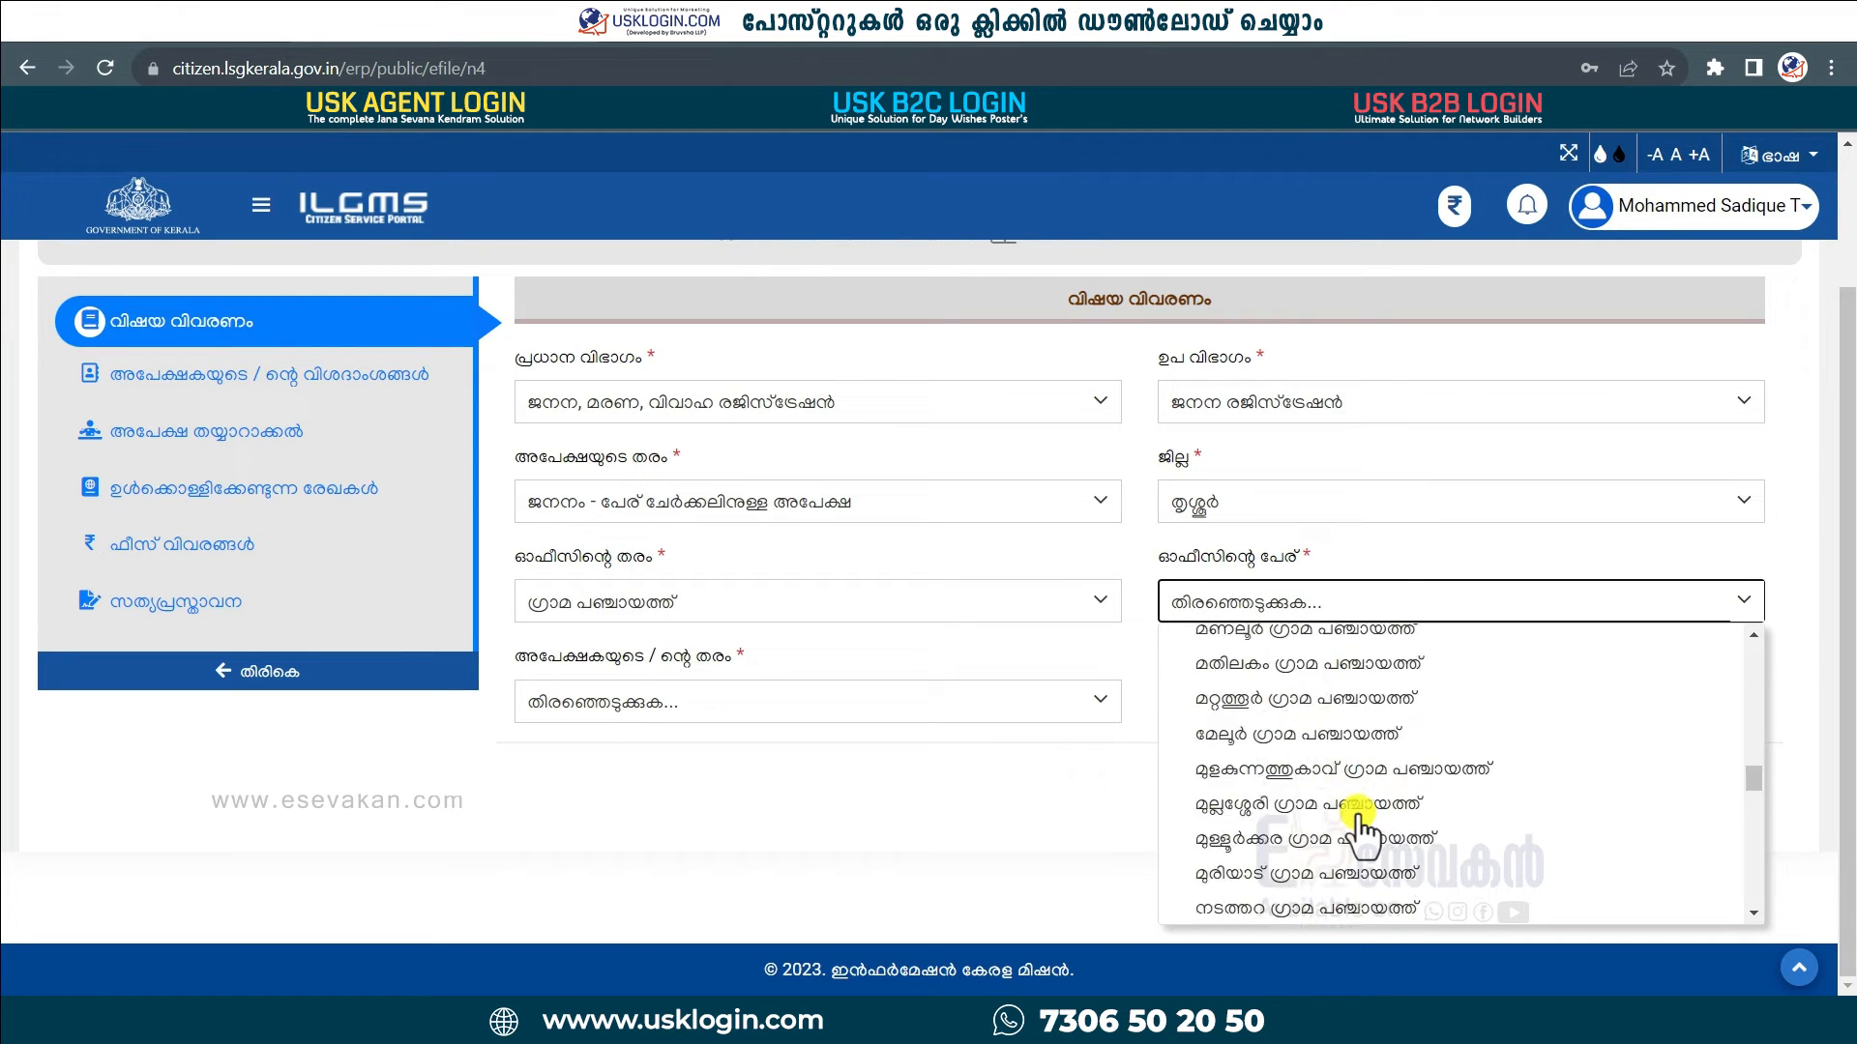
click(1362, 730)
Set an individual applicant in the general category and save the subject details.
click(933, 717)
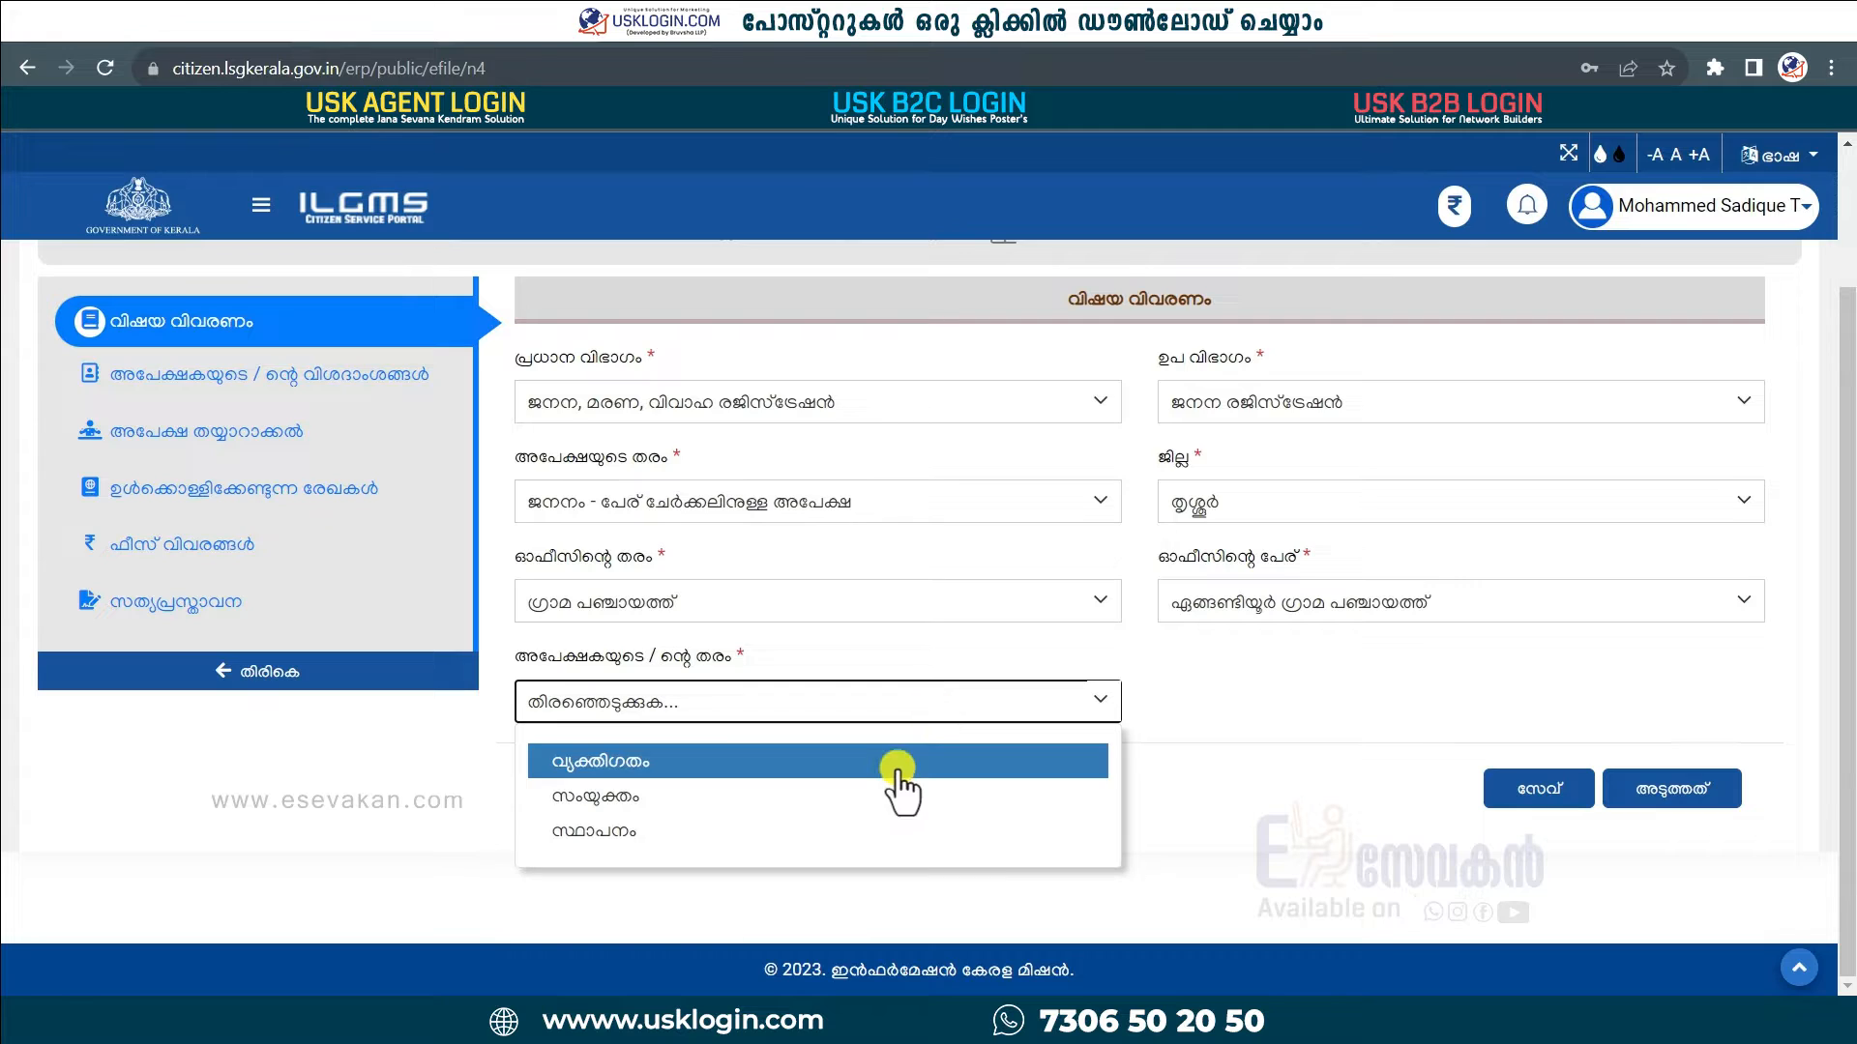
click(898, 774)
click(1368, 715)
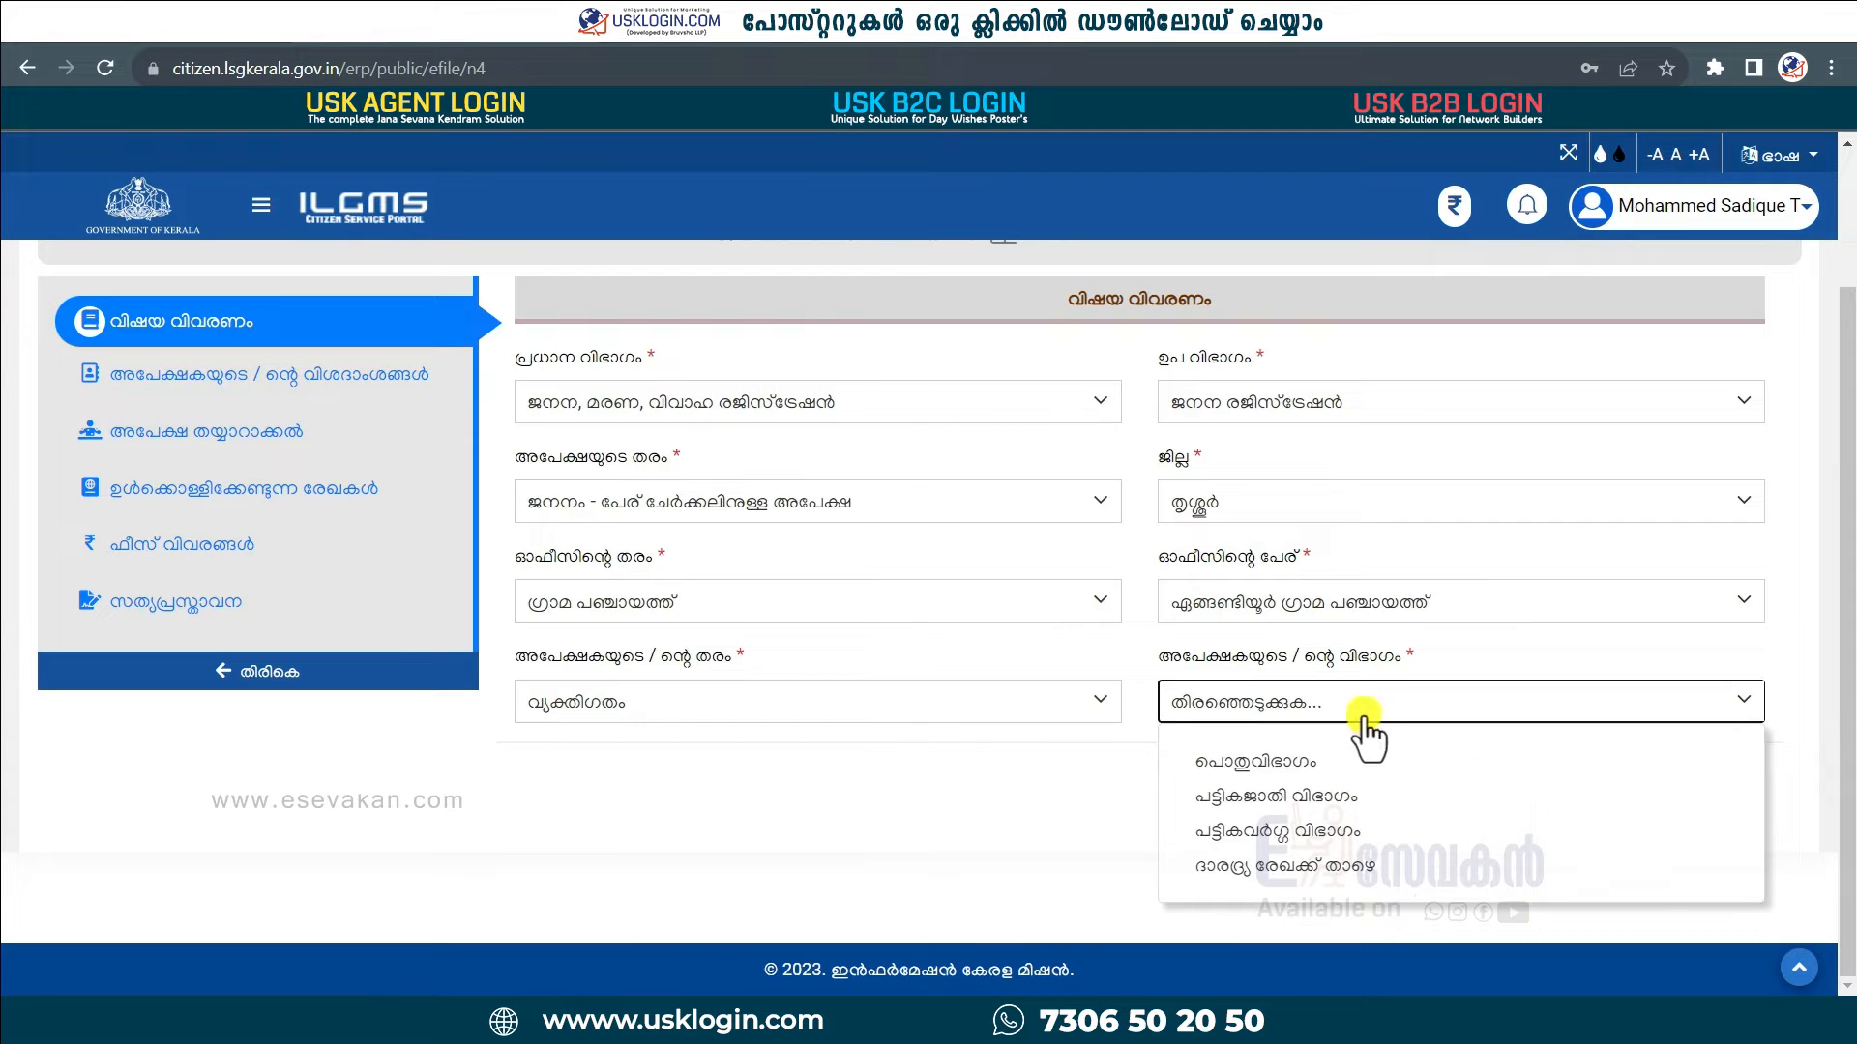
click(1335, 759)
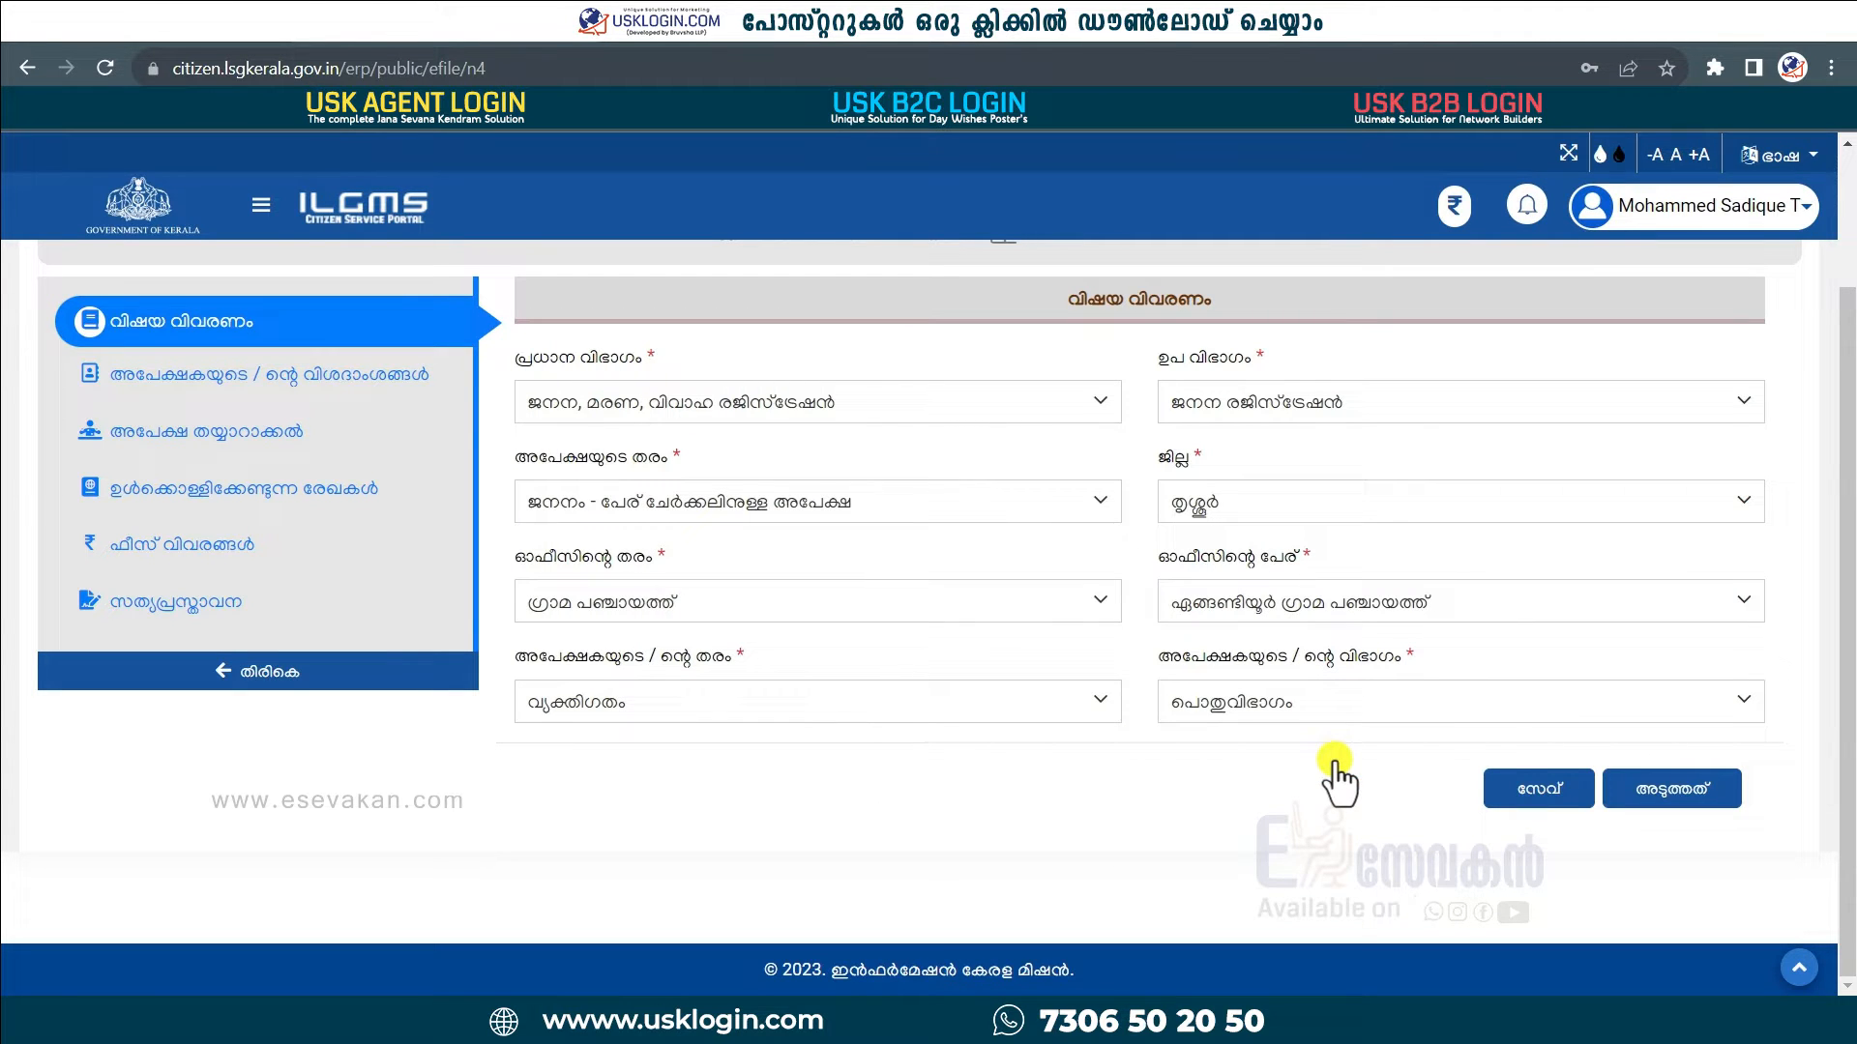
click(1678, 795)
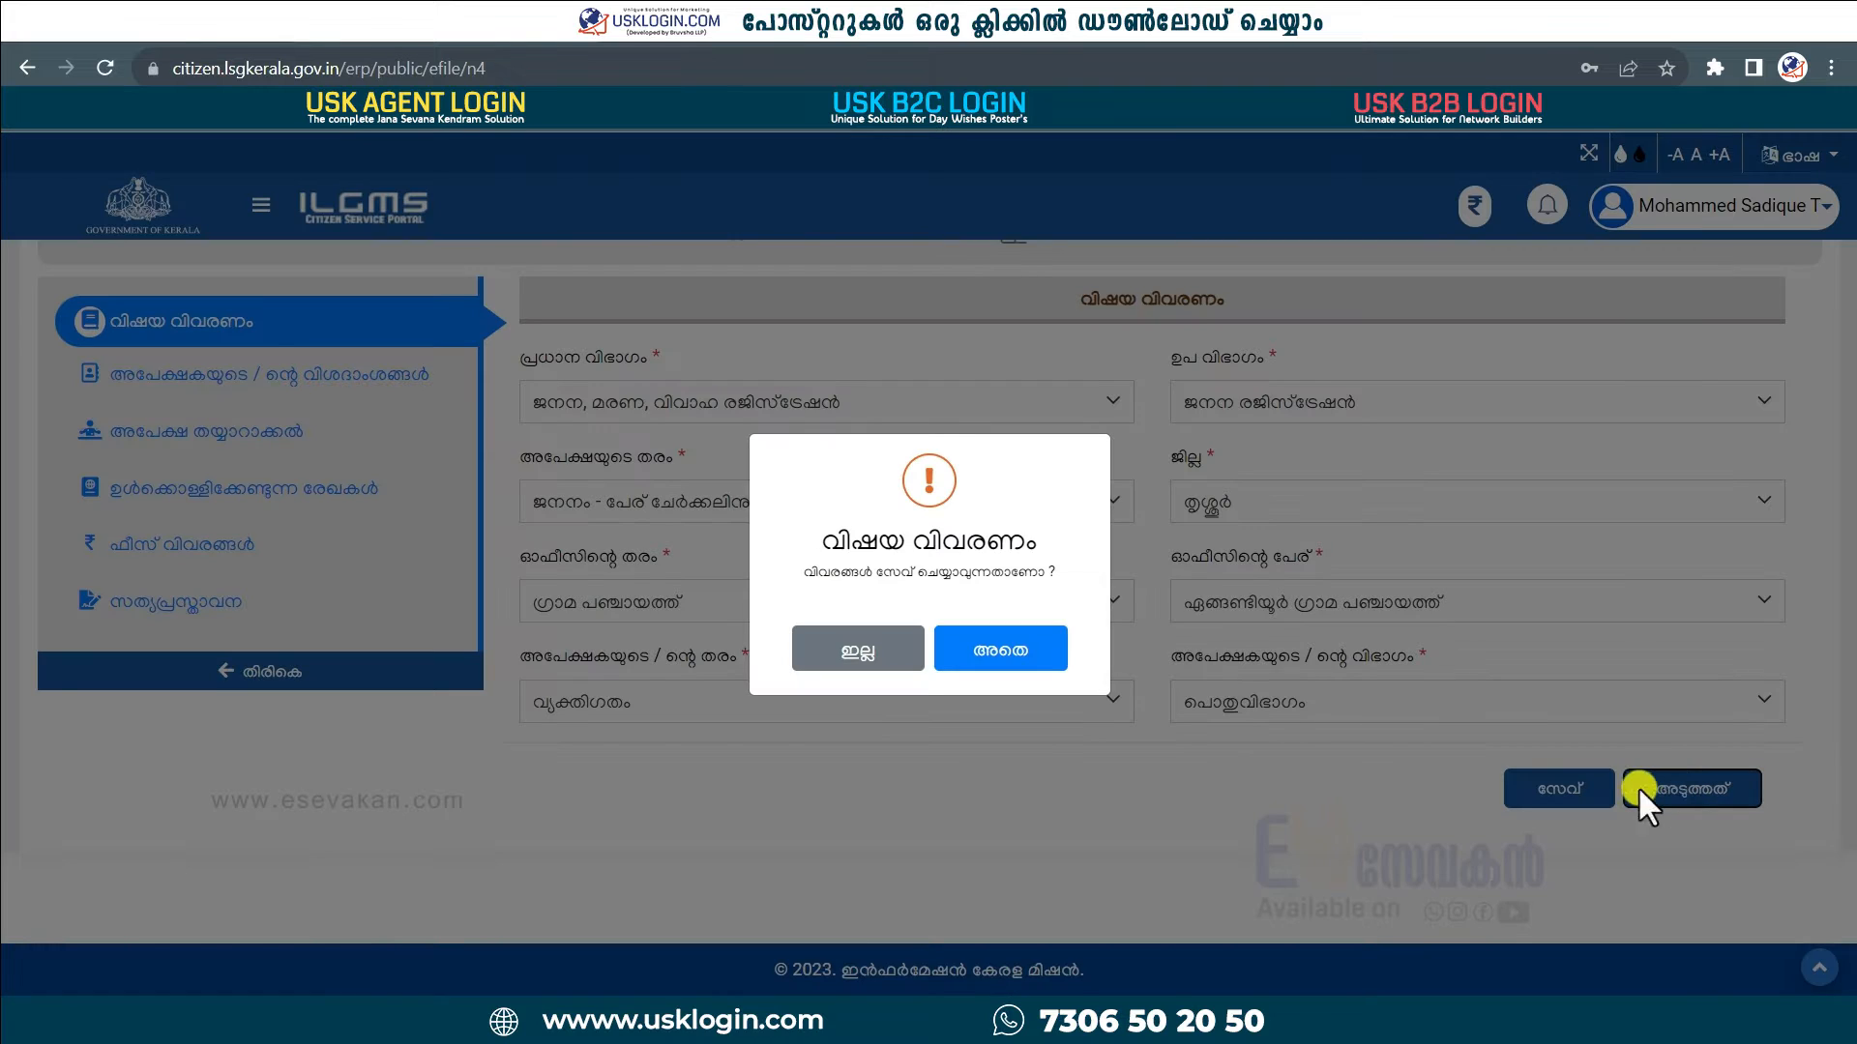
click(1027, 654)
Choose ആധാർ കാർഡ് as ID document and fill in the ID number, name and mobile number.
click(928, 663)
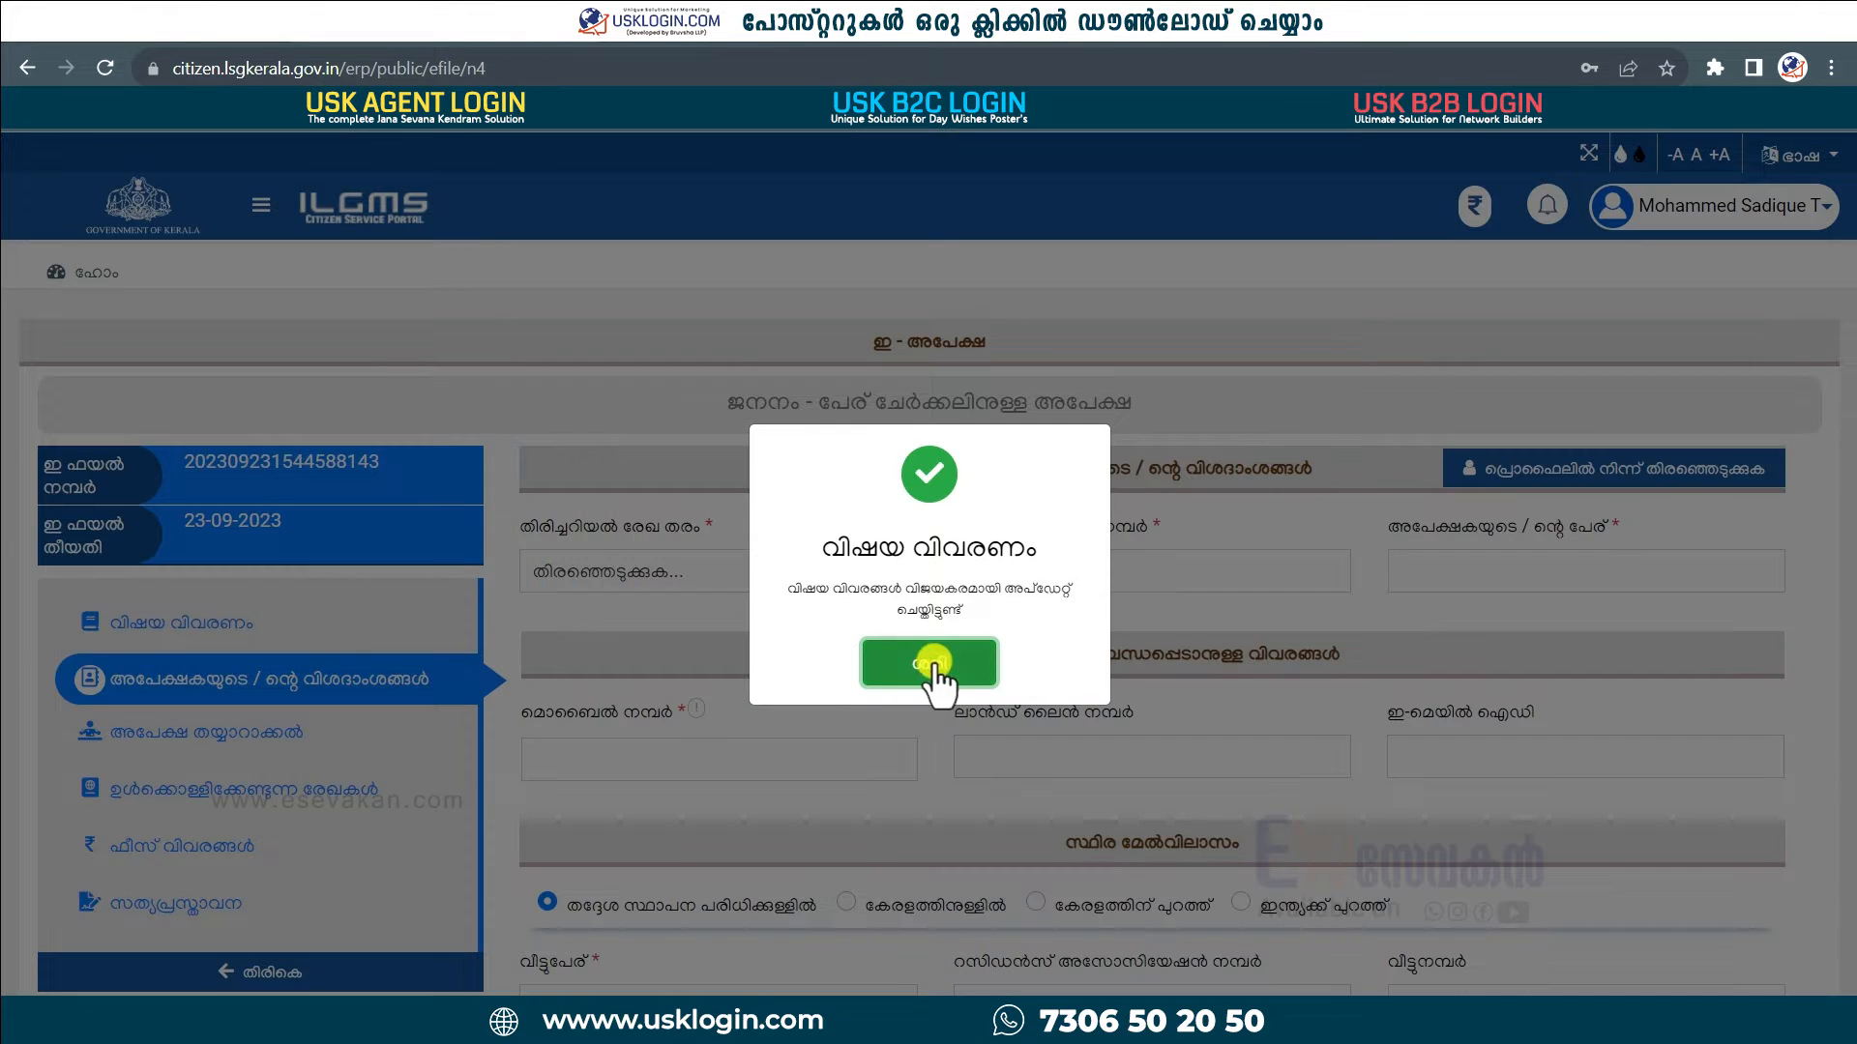
scroll(1007, 807, down, 1)
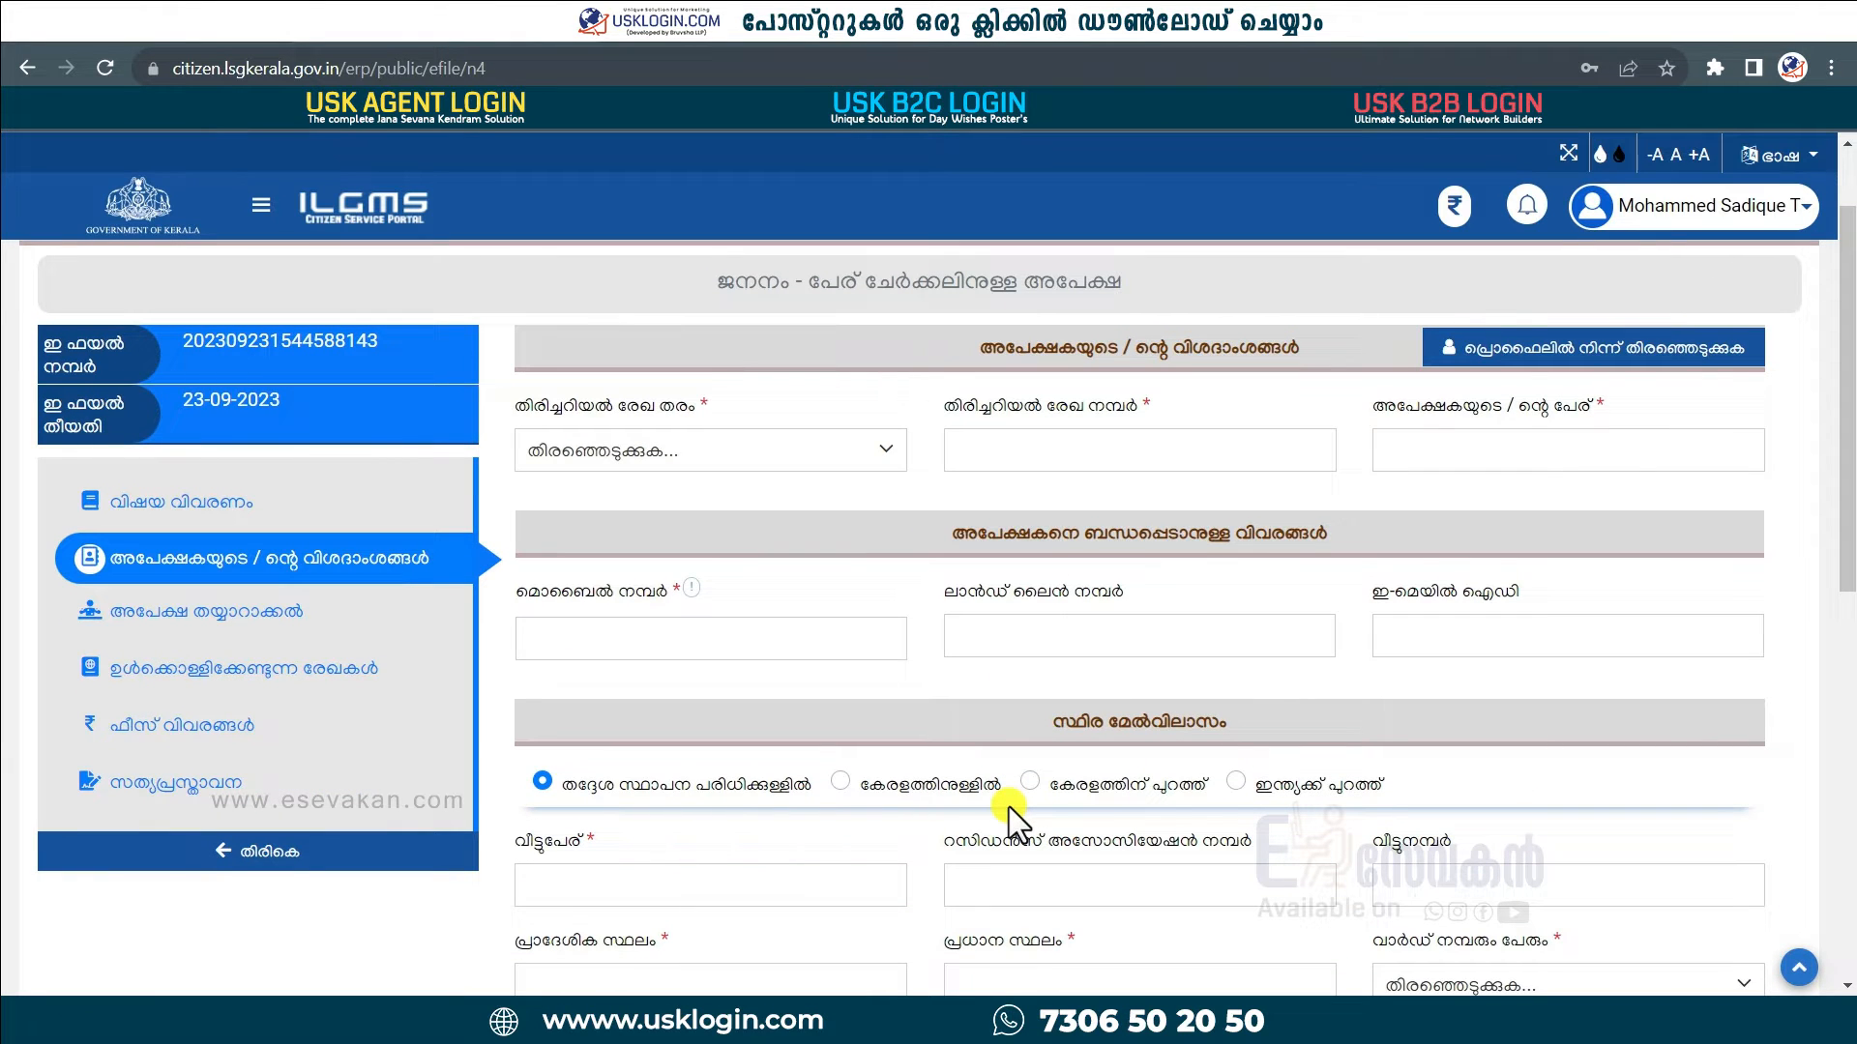
click(786, 456)
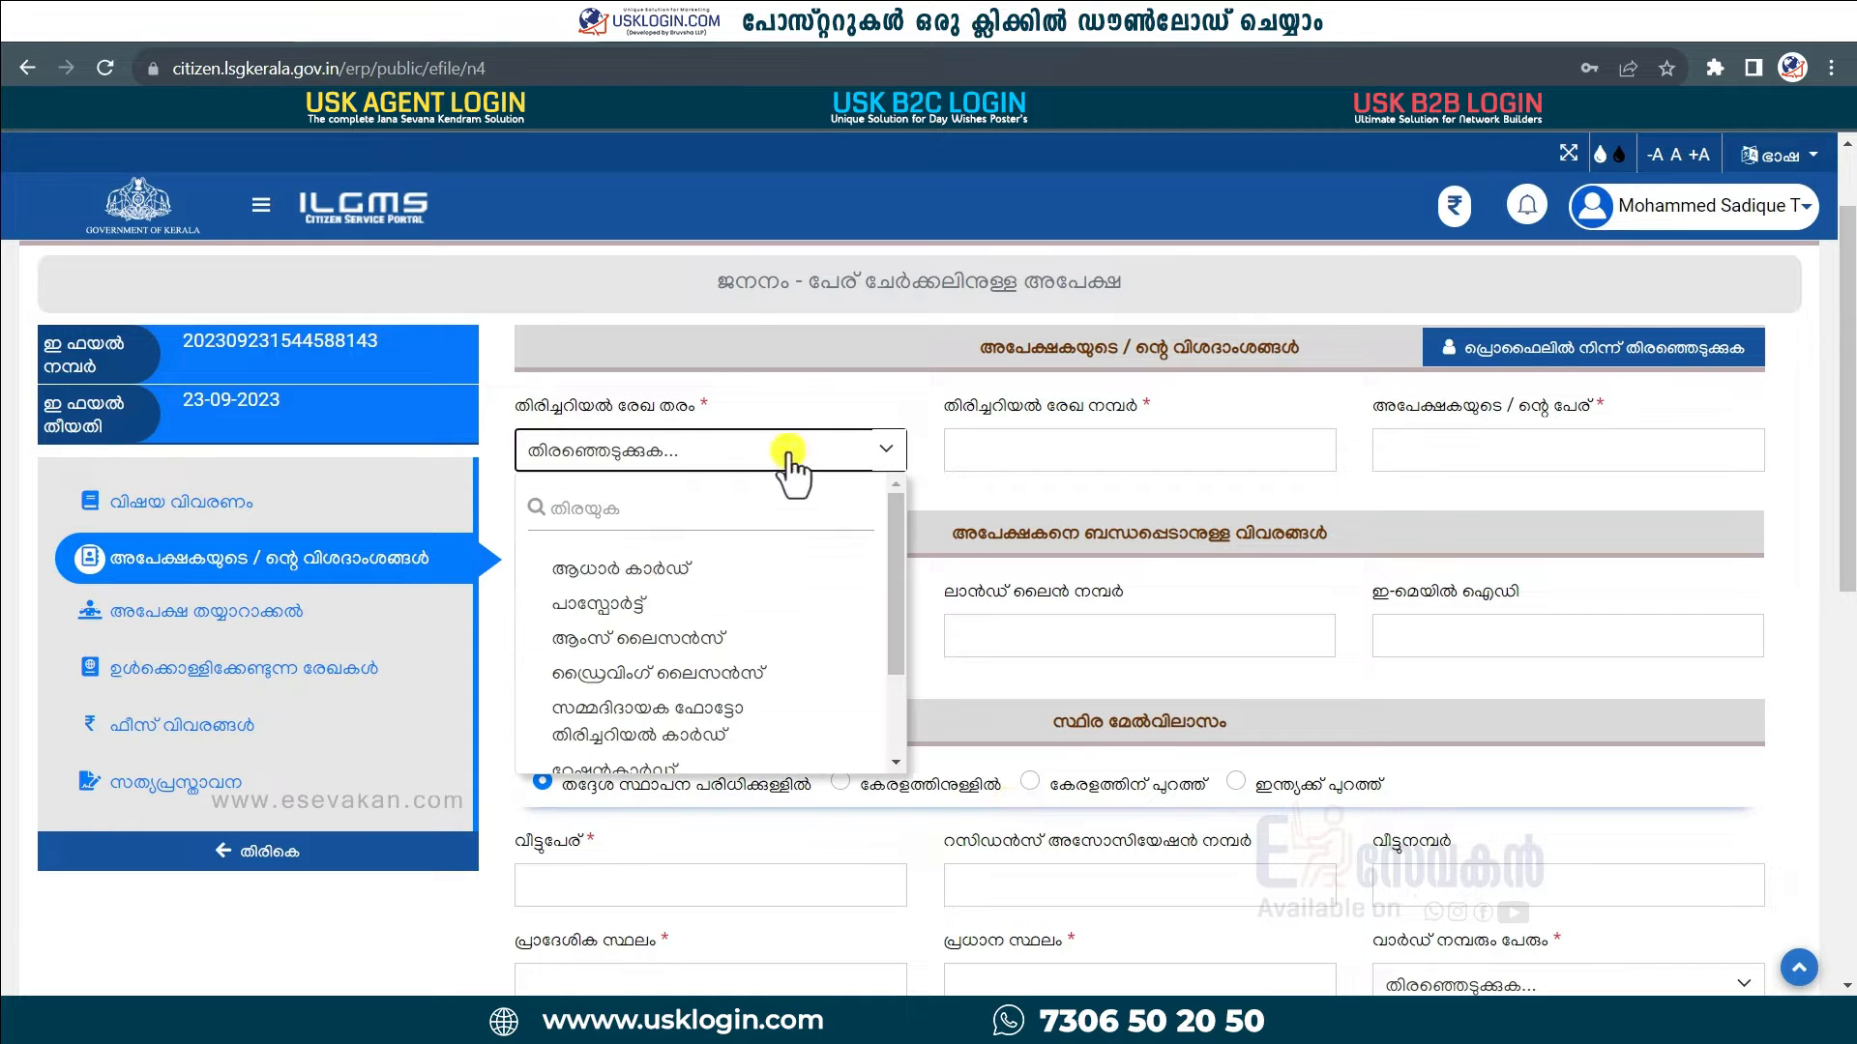
click(718, 569)
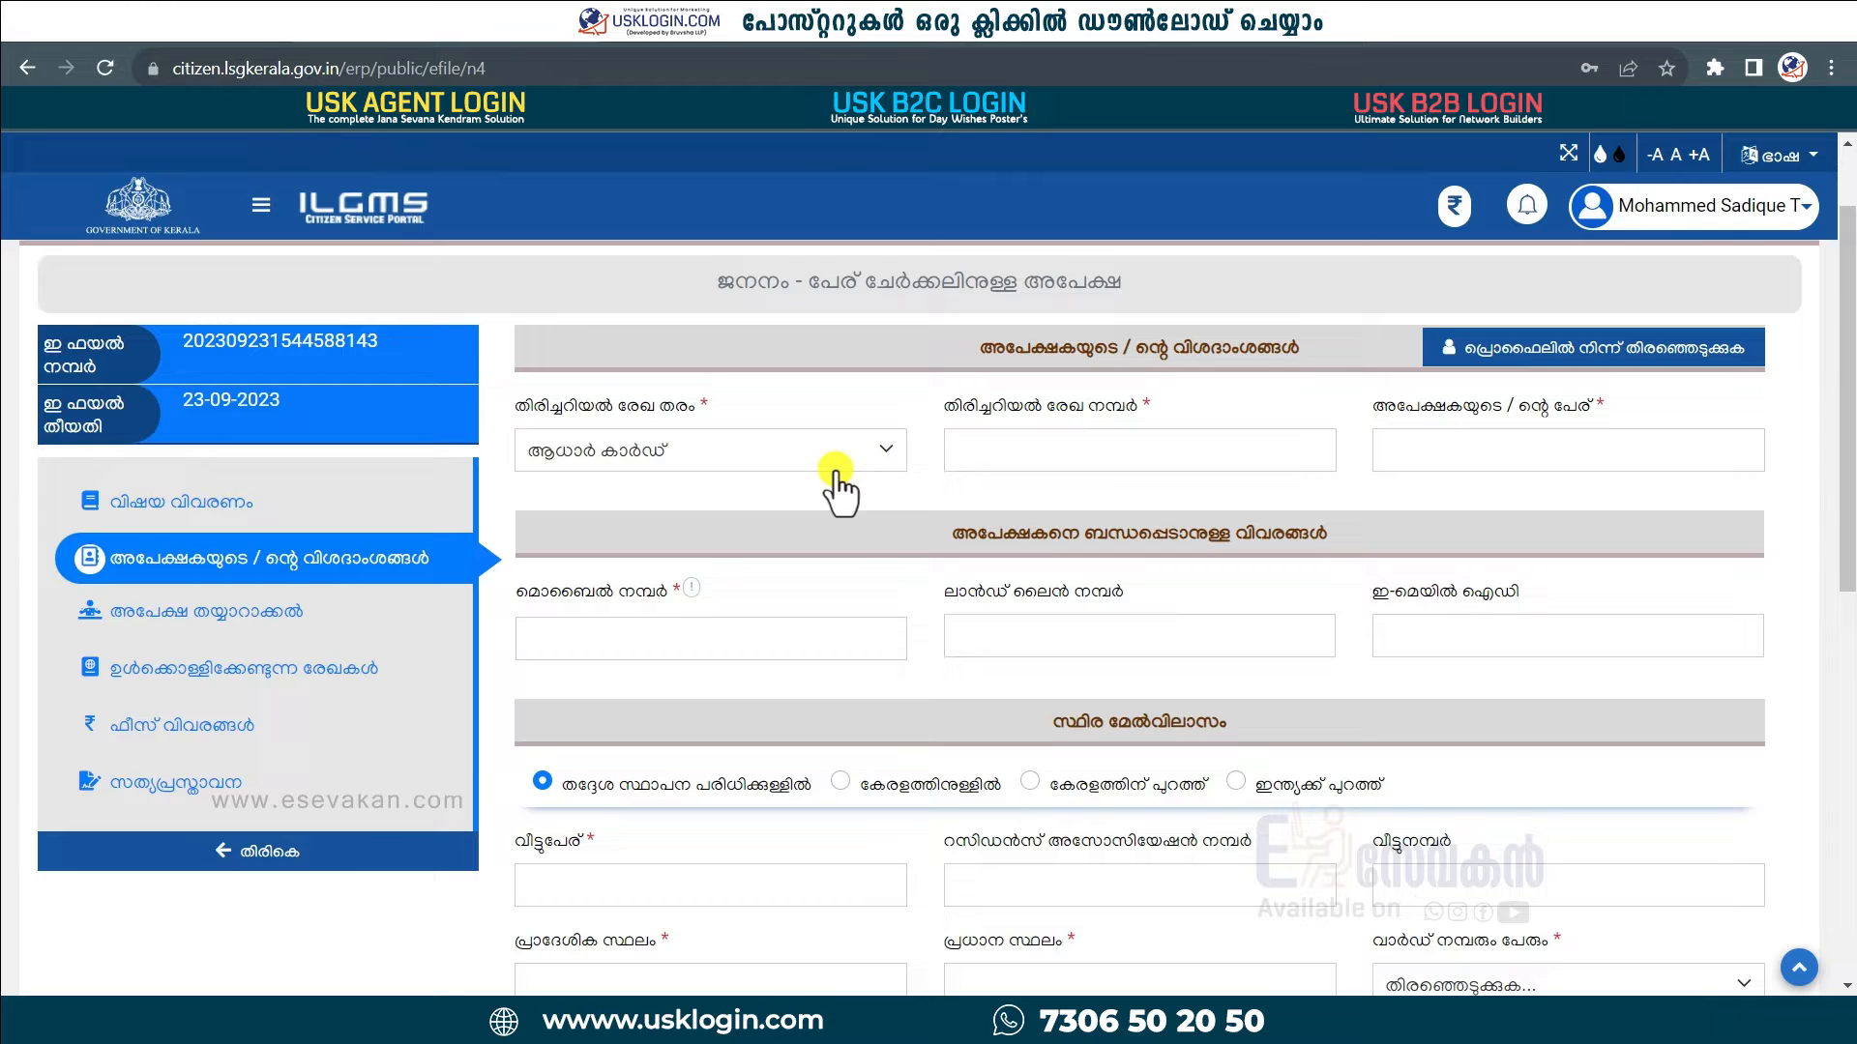
click(1021, 452)
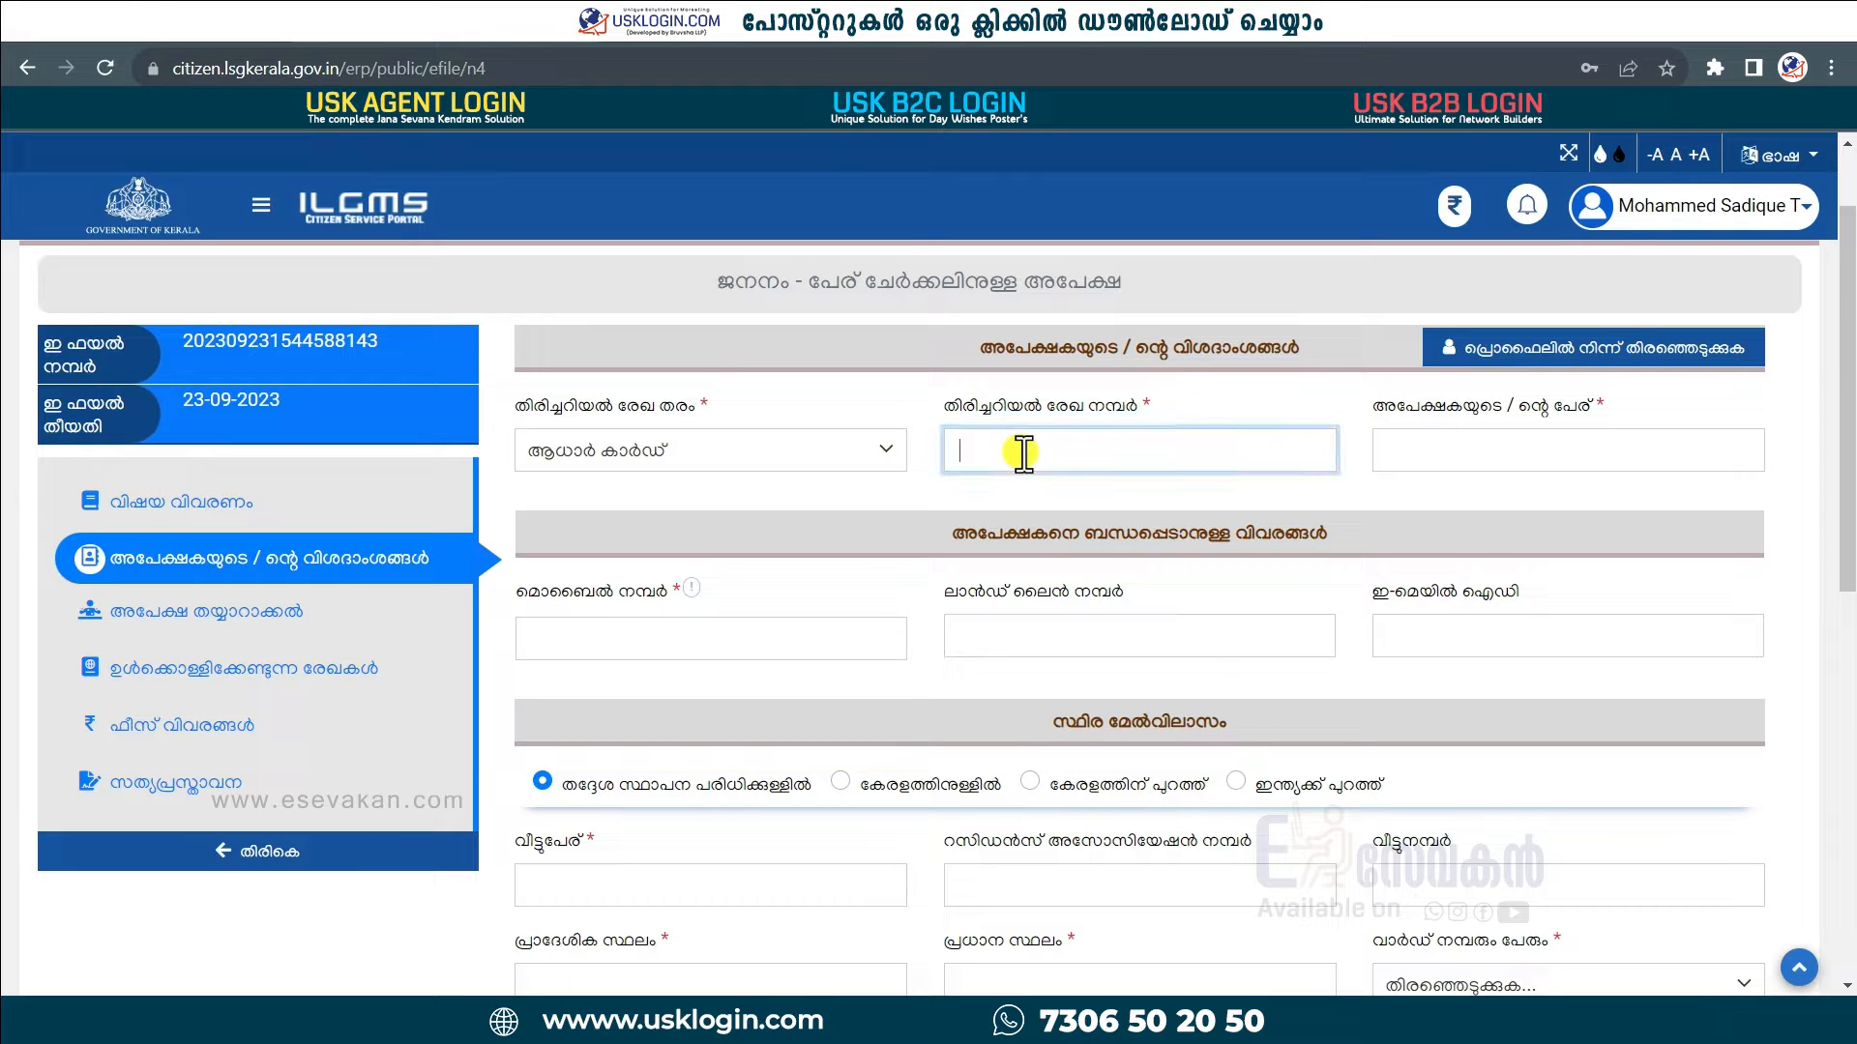
click(1574, 456)
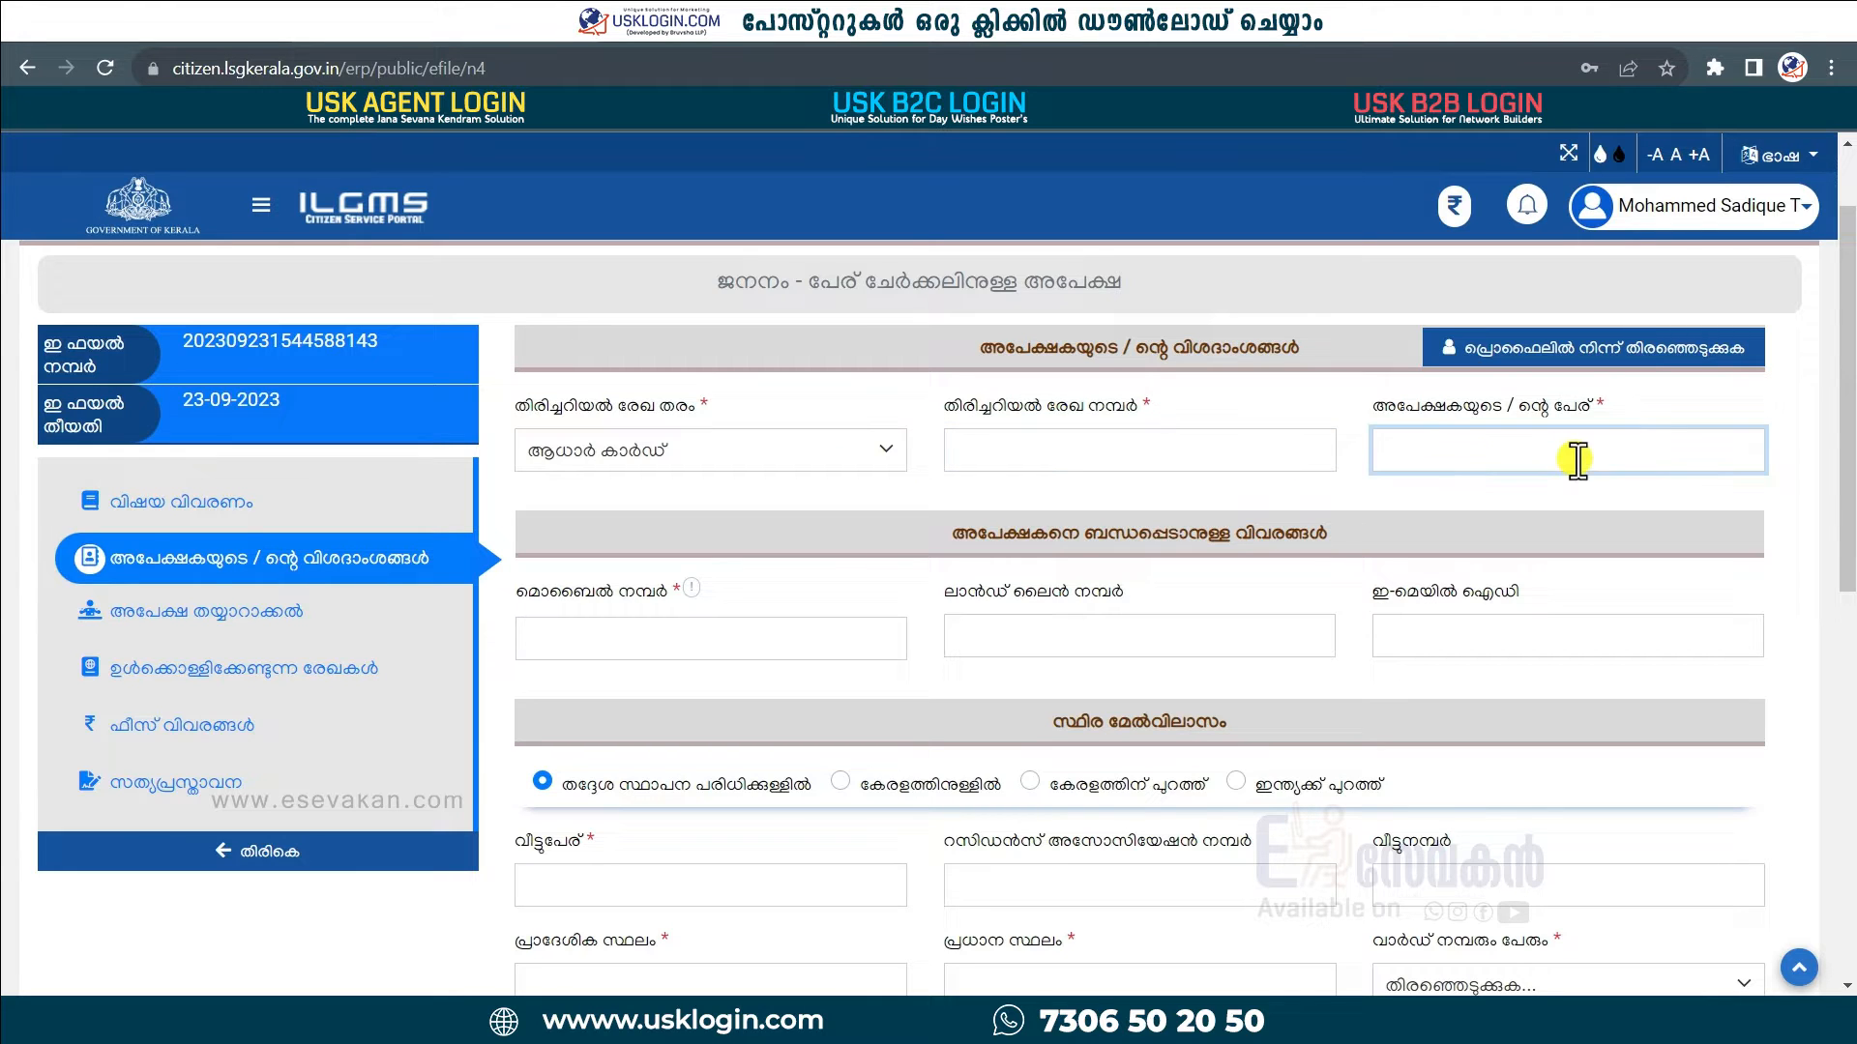
click(712, 647)
Make the correspondence address match the permanent address, save the applicant details, and continue.
scroll(800, 676, down, 5)
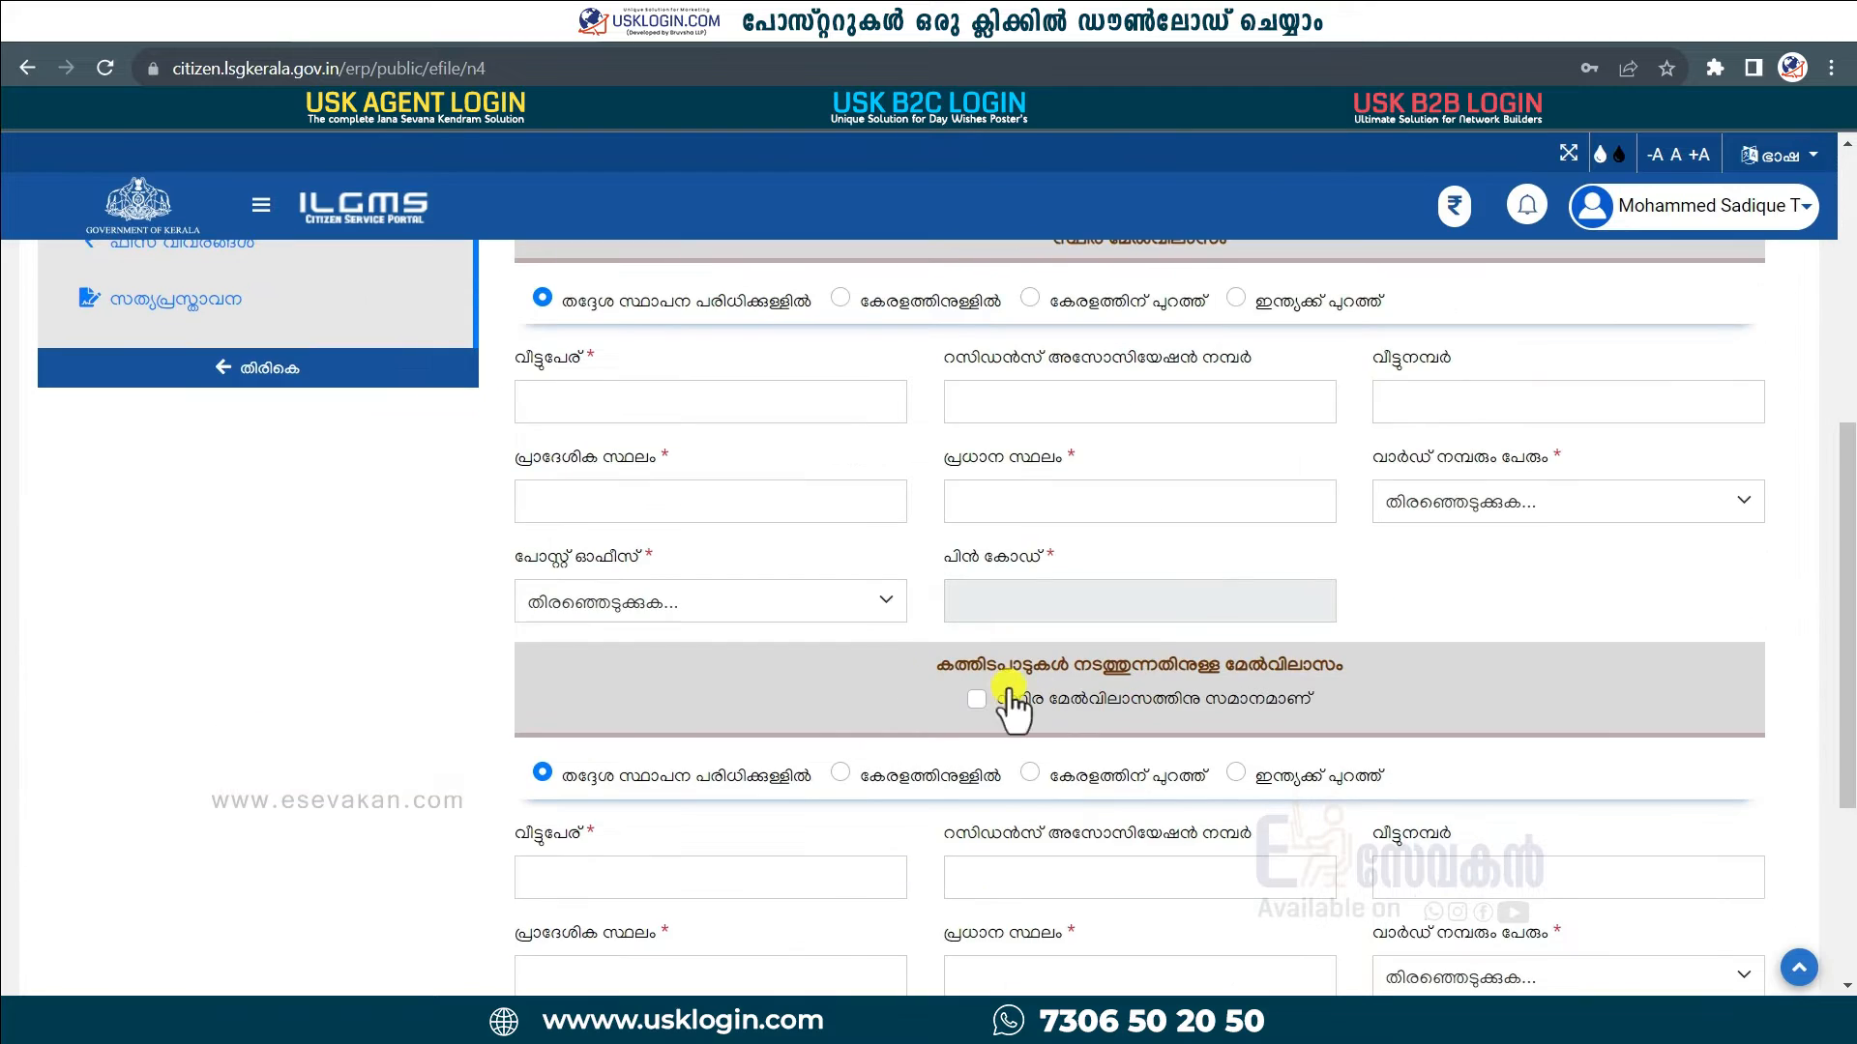
scroll(1010, 701, up, 2)
scroll(1057, 705, down, 1)
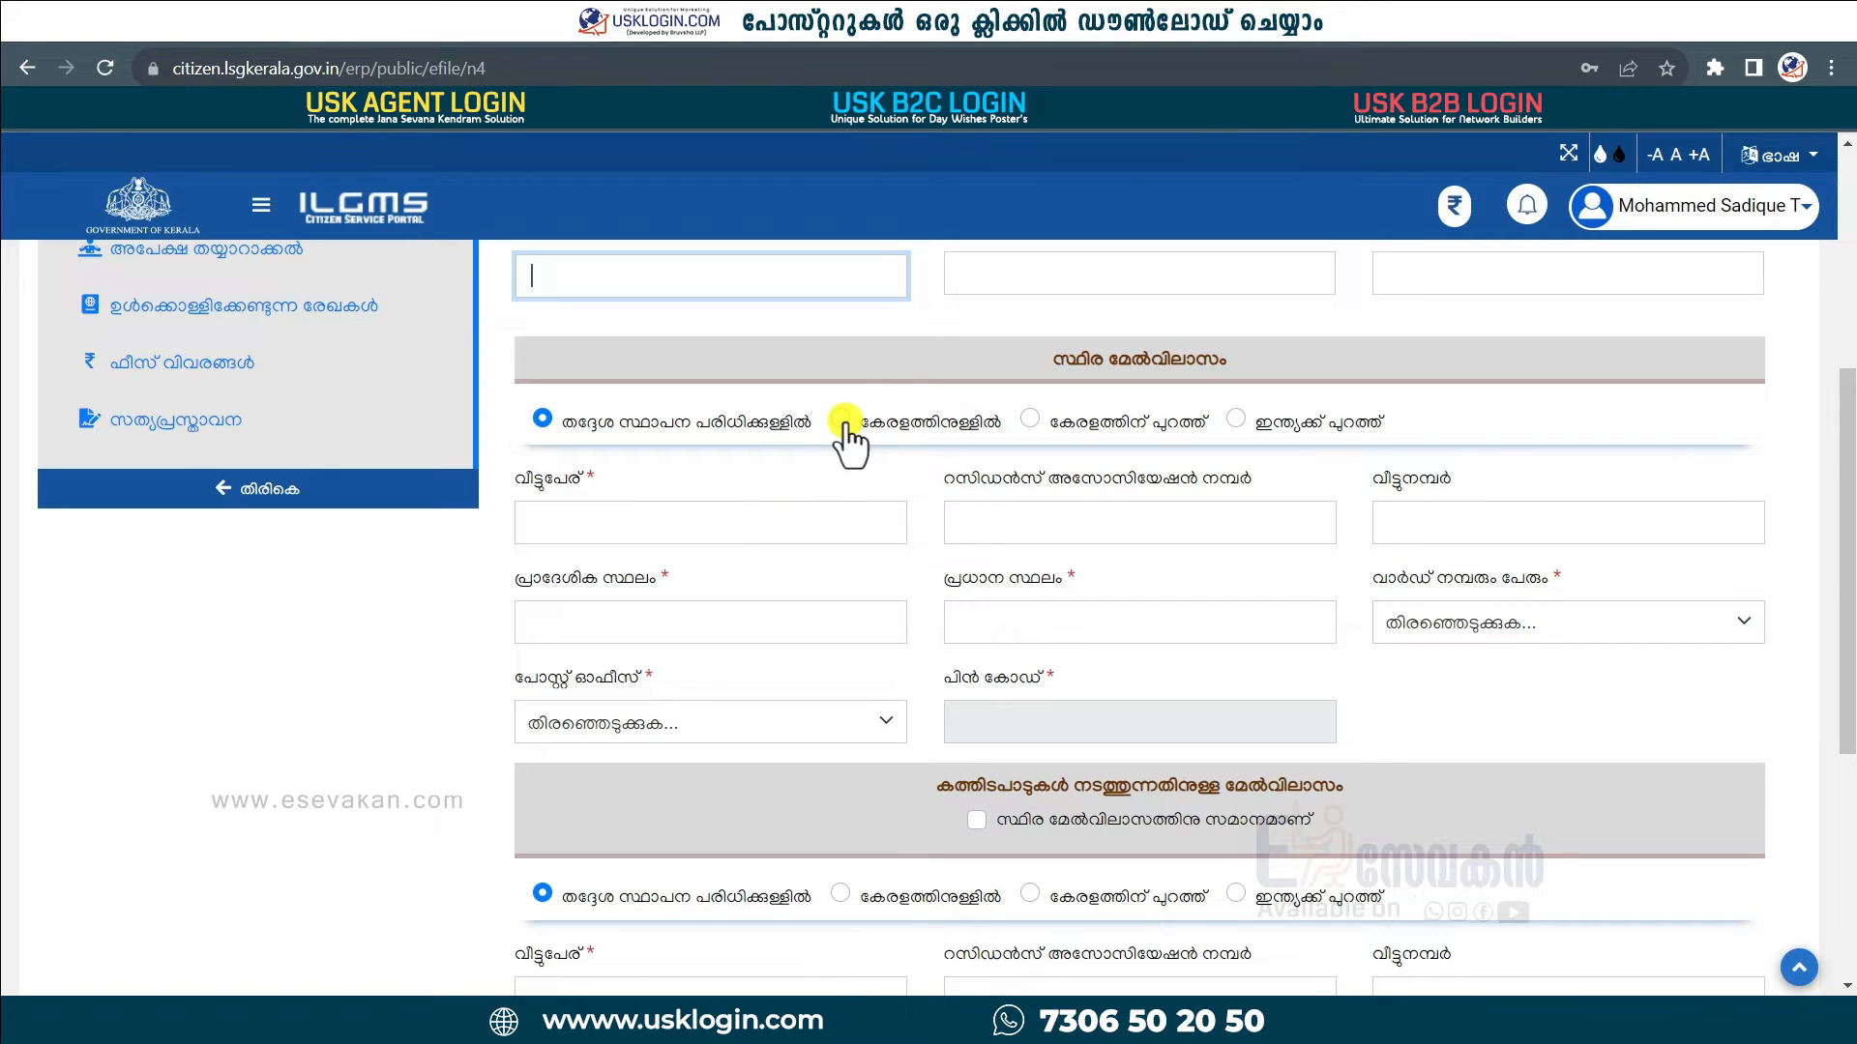
scroll(960, 495, down, 4)
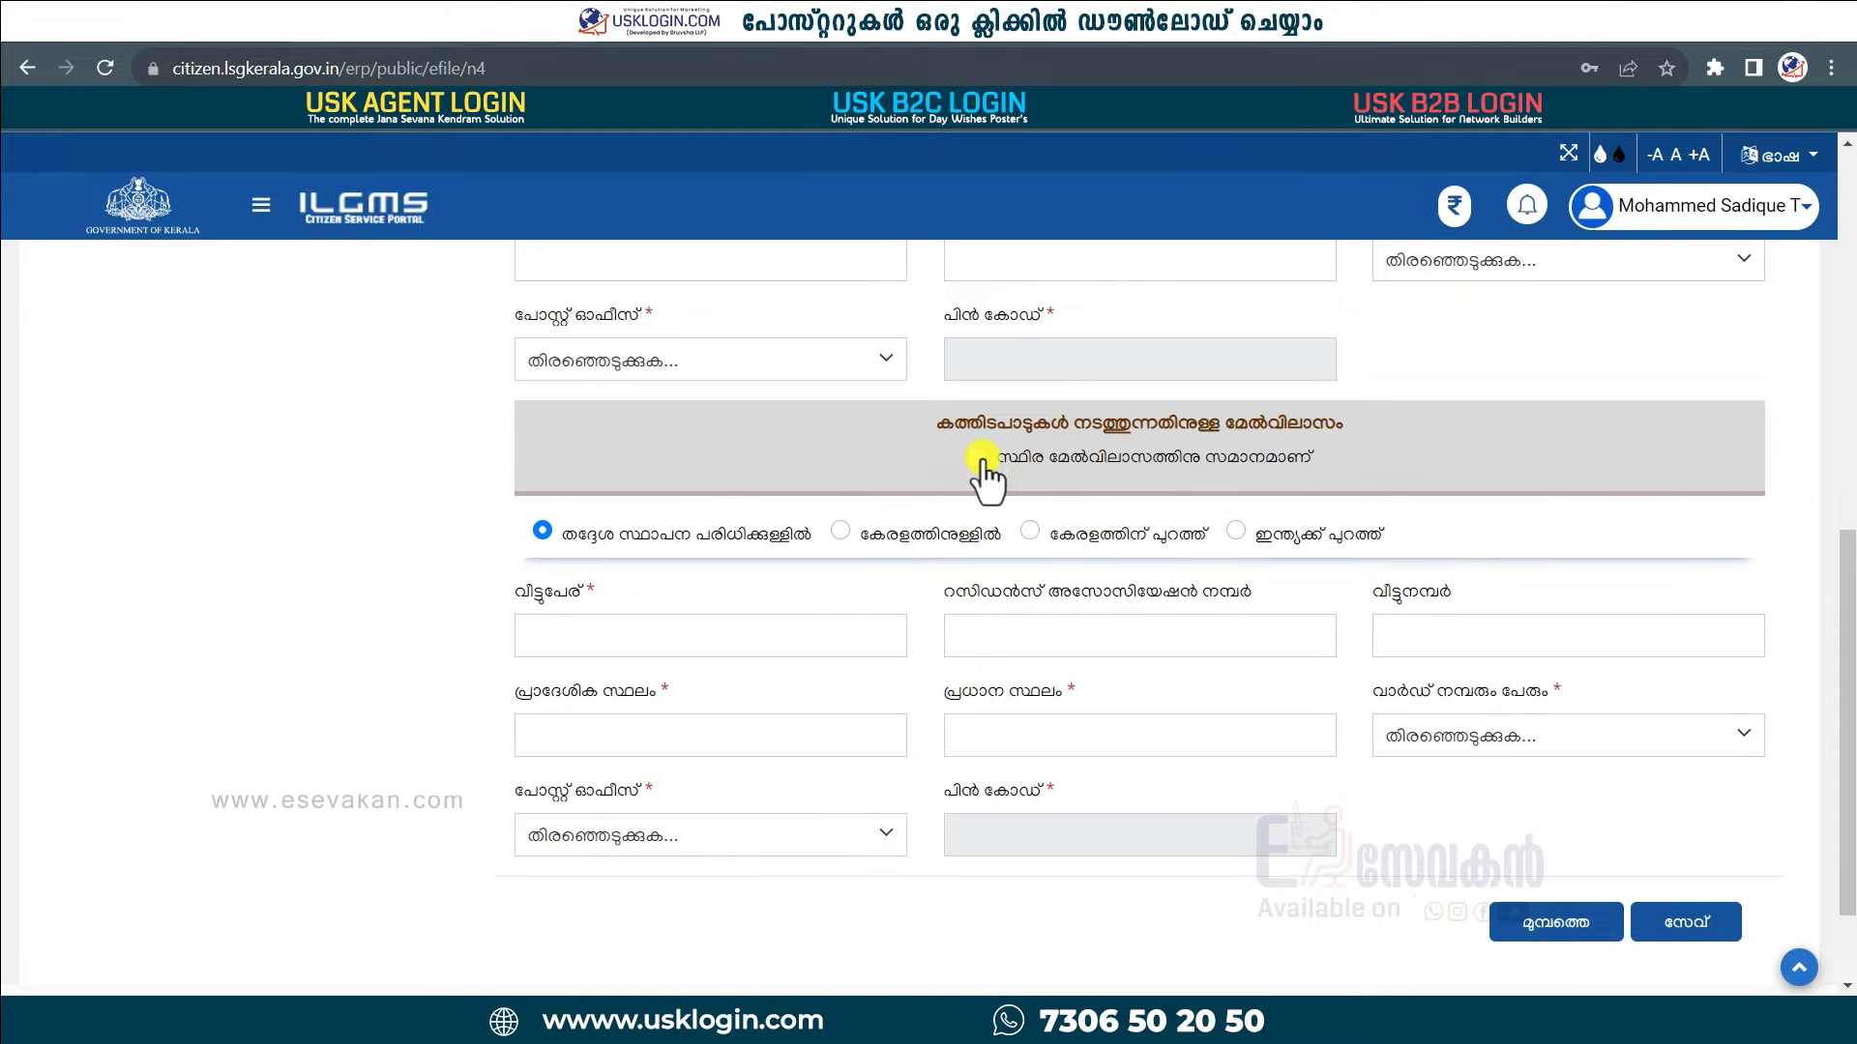
click(981, 457)
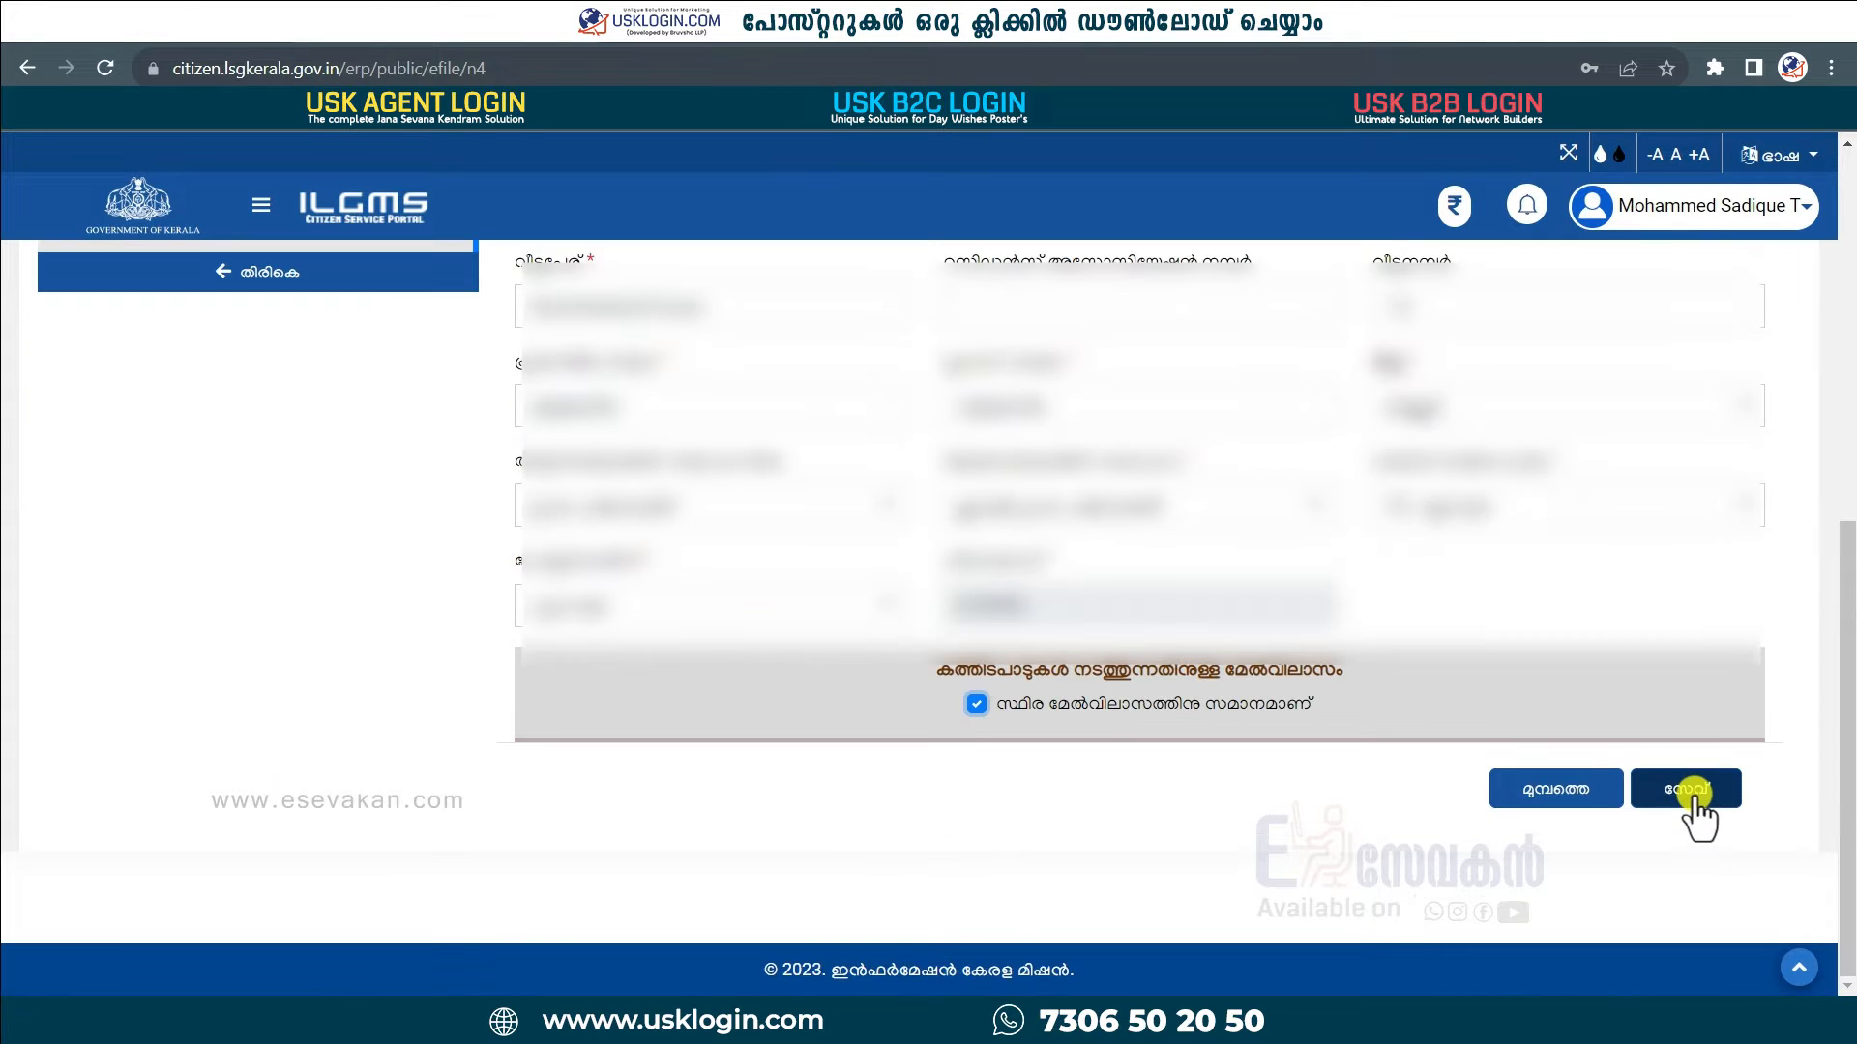
click(1699, 805)
click(1006, 676)
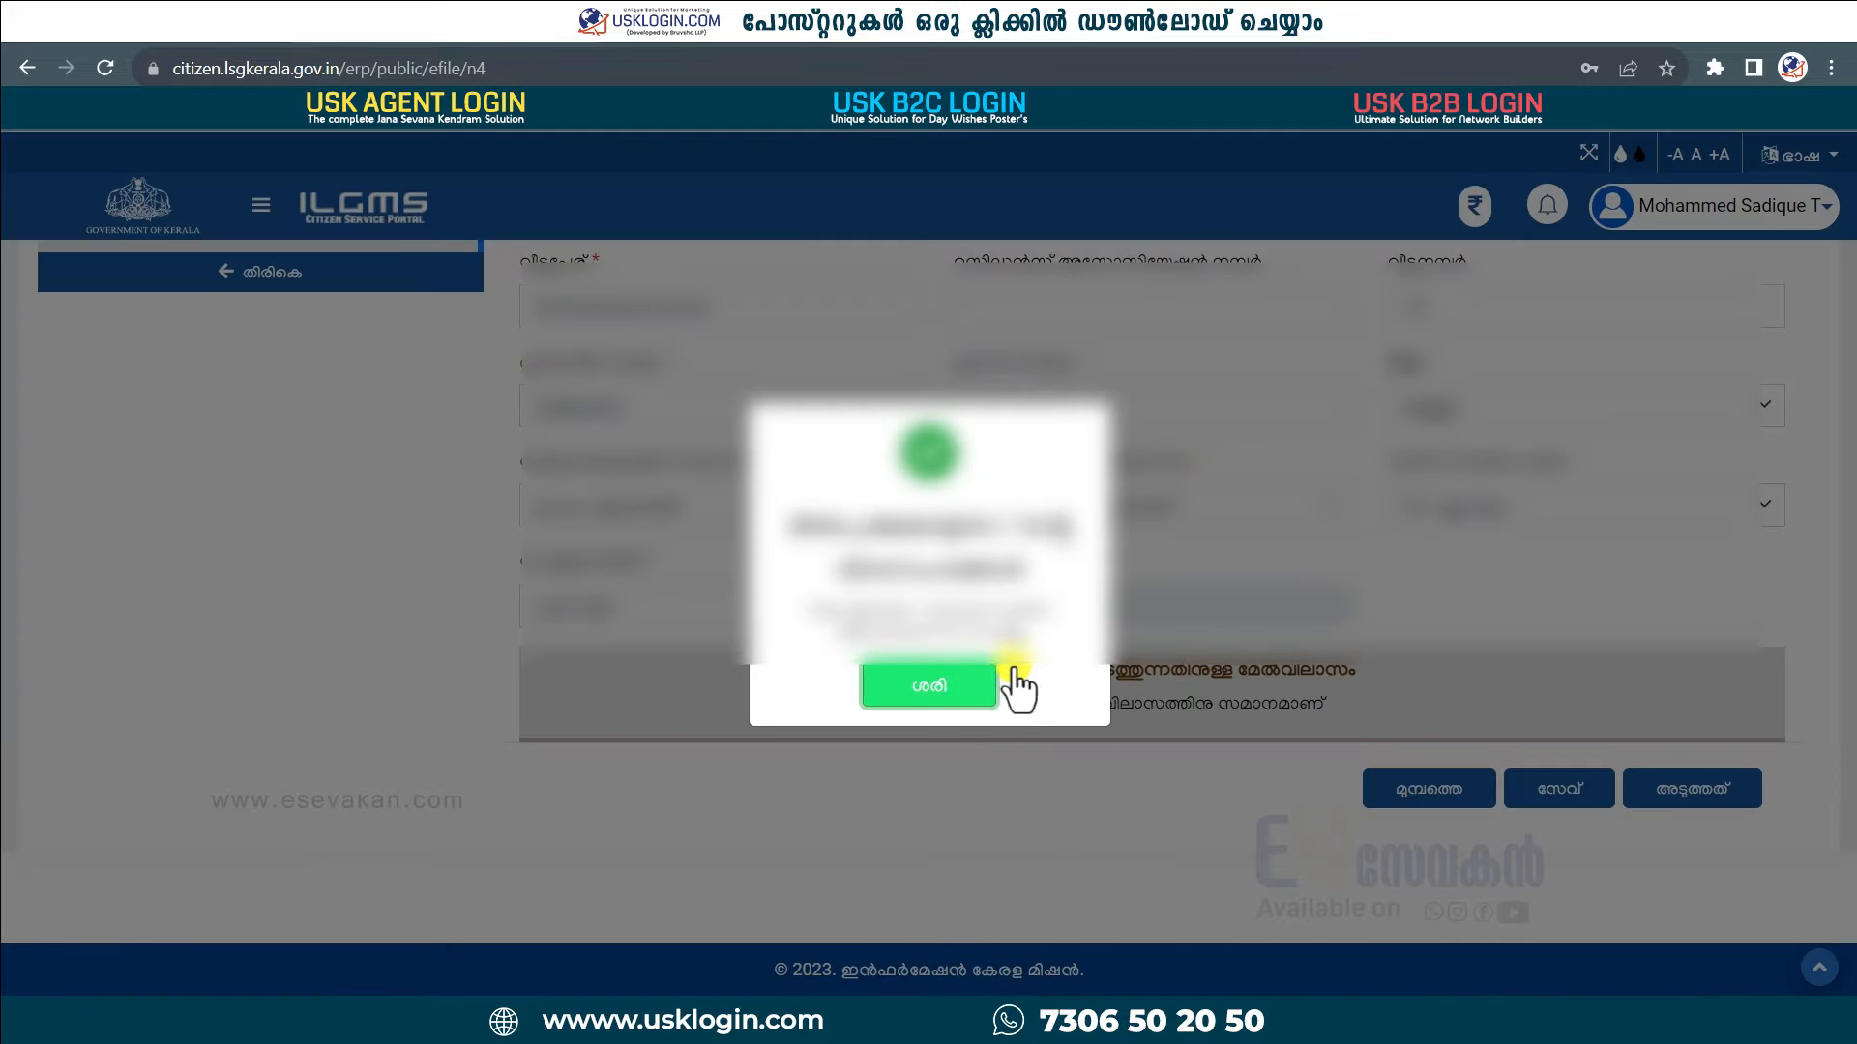
click(972, 680)
click(1669, 802)
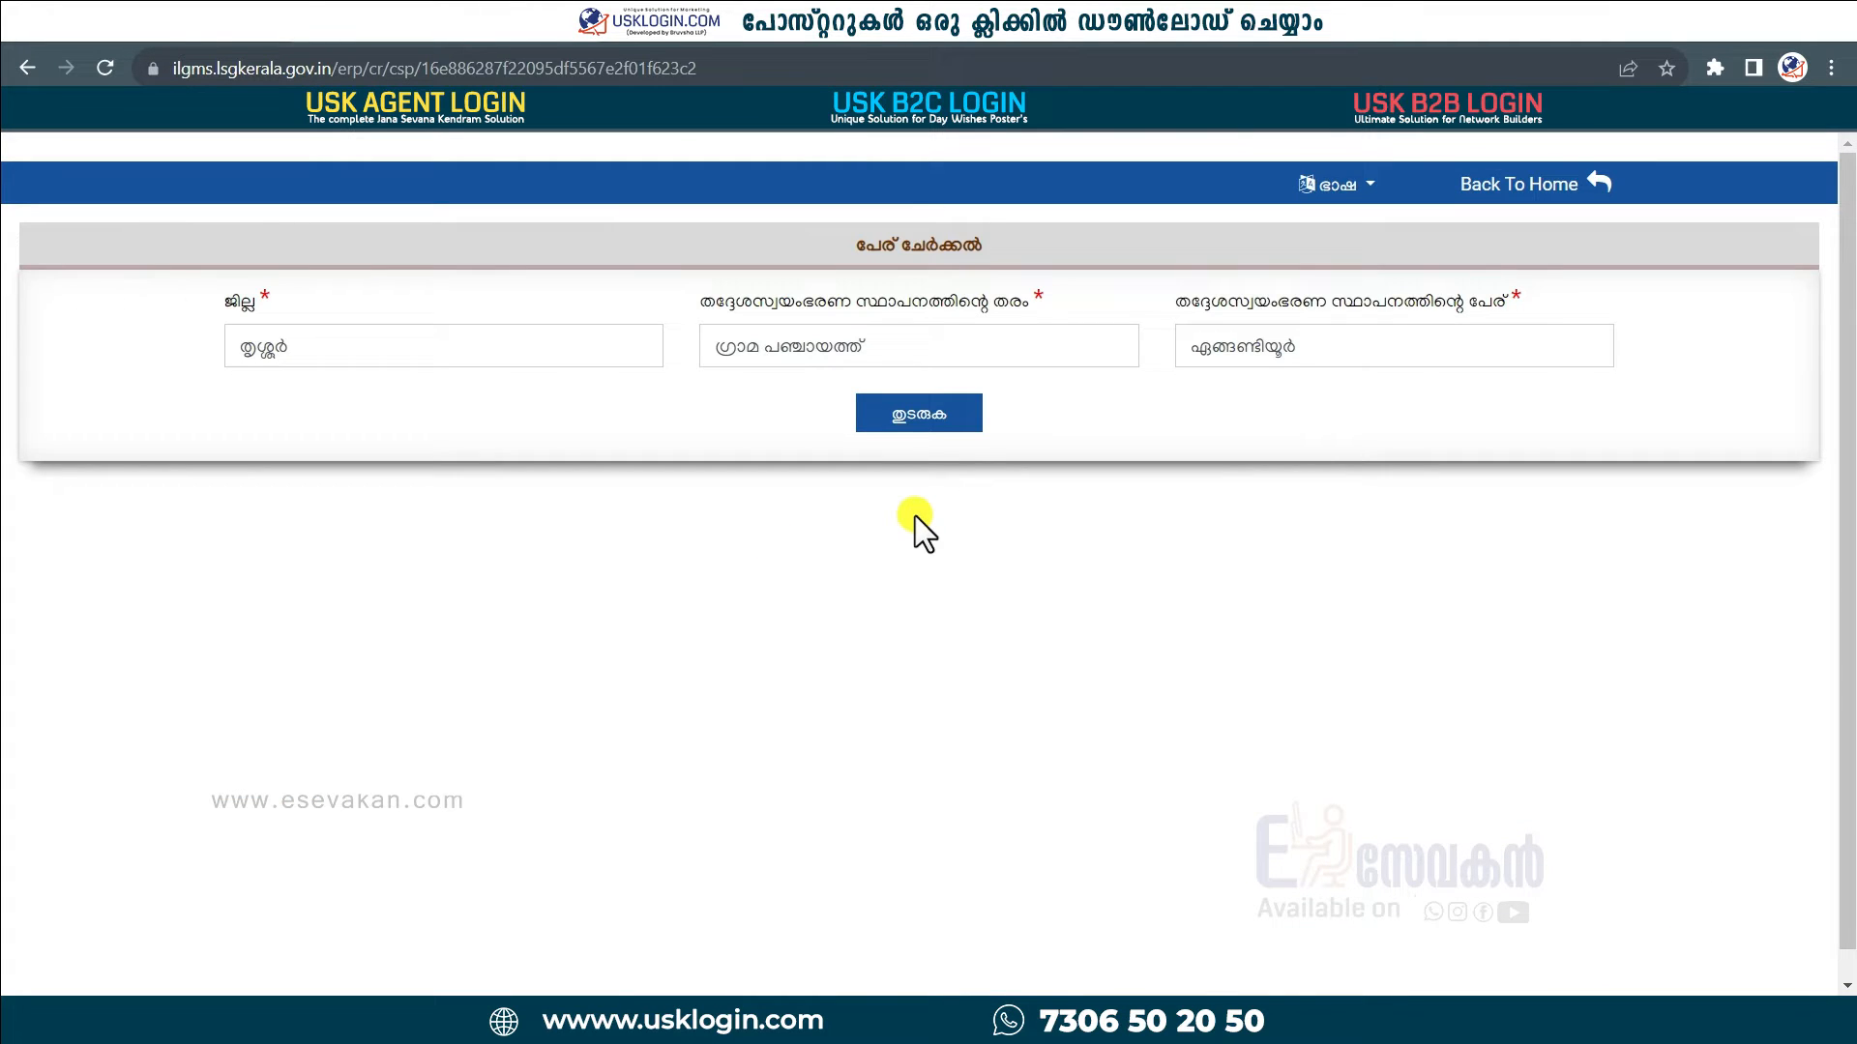
Search for the child's birth record by birth date, mother's name and captcha.
click(934, 416)
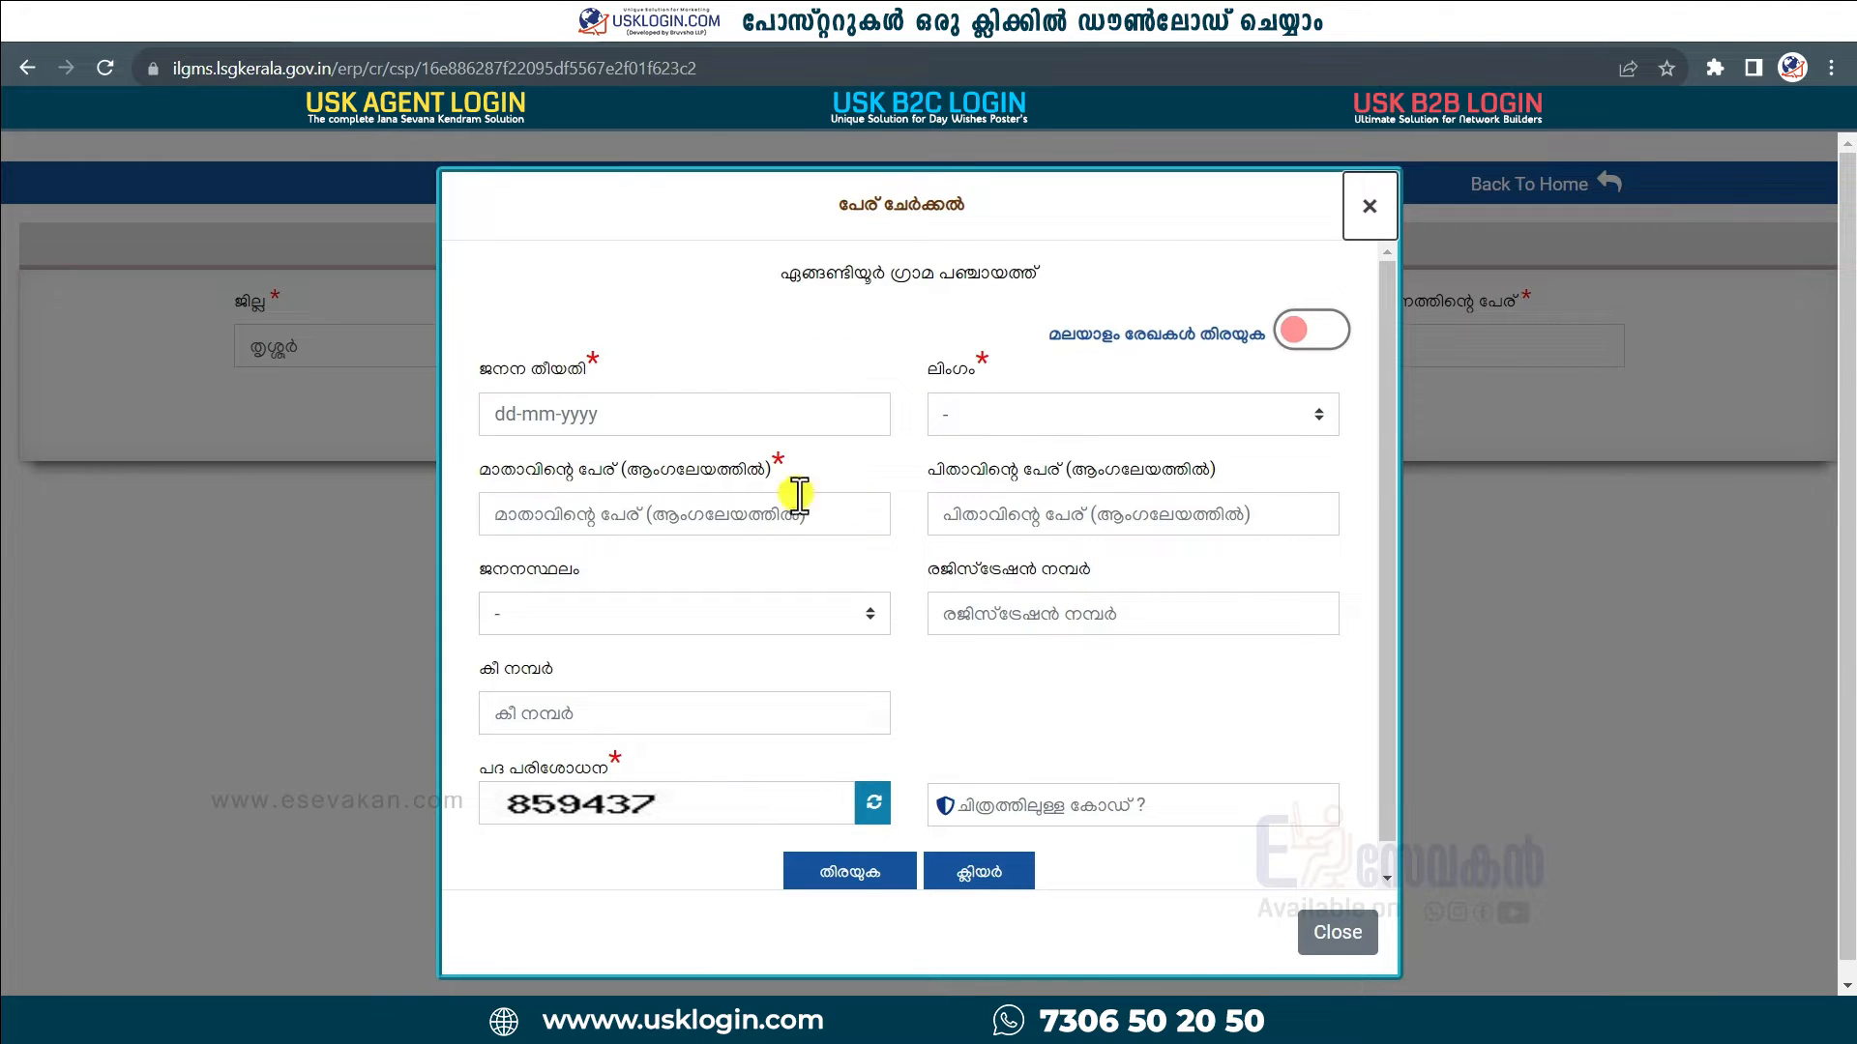
click(515, 415)
click(1056, 371)
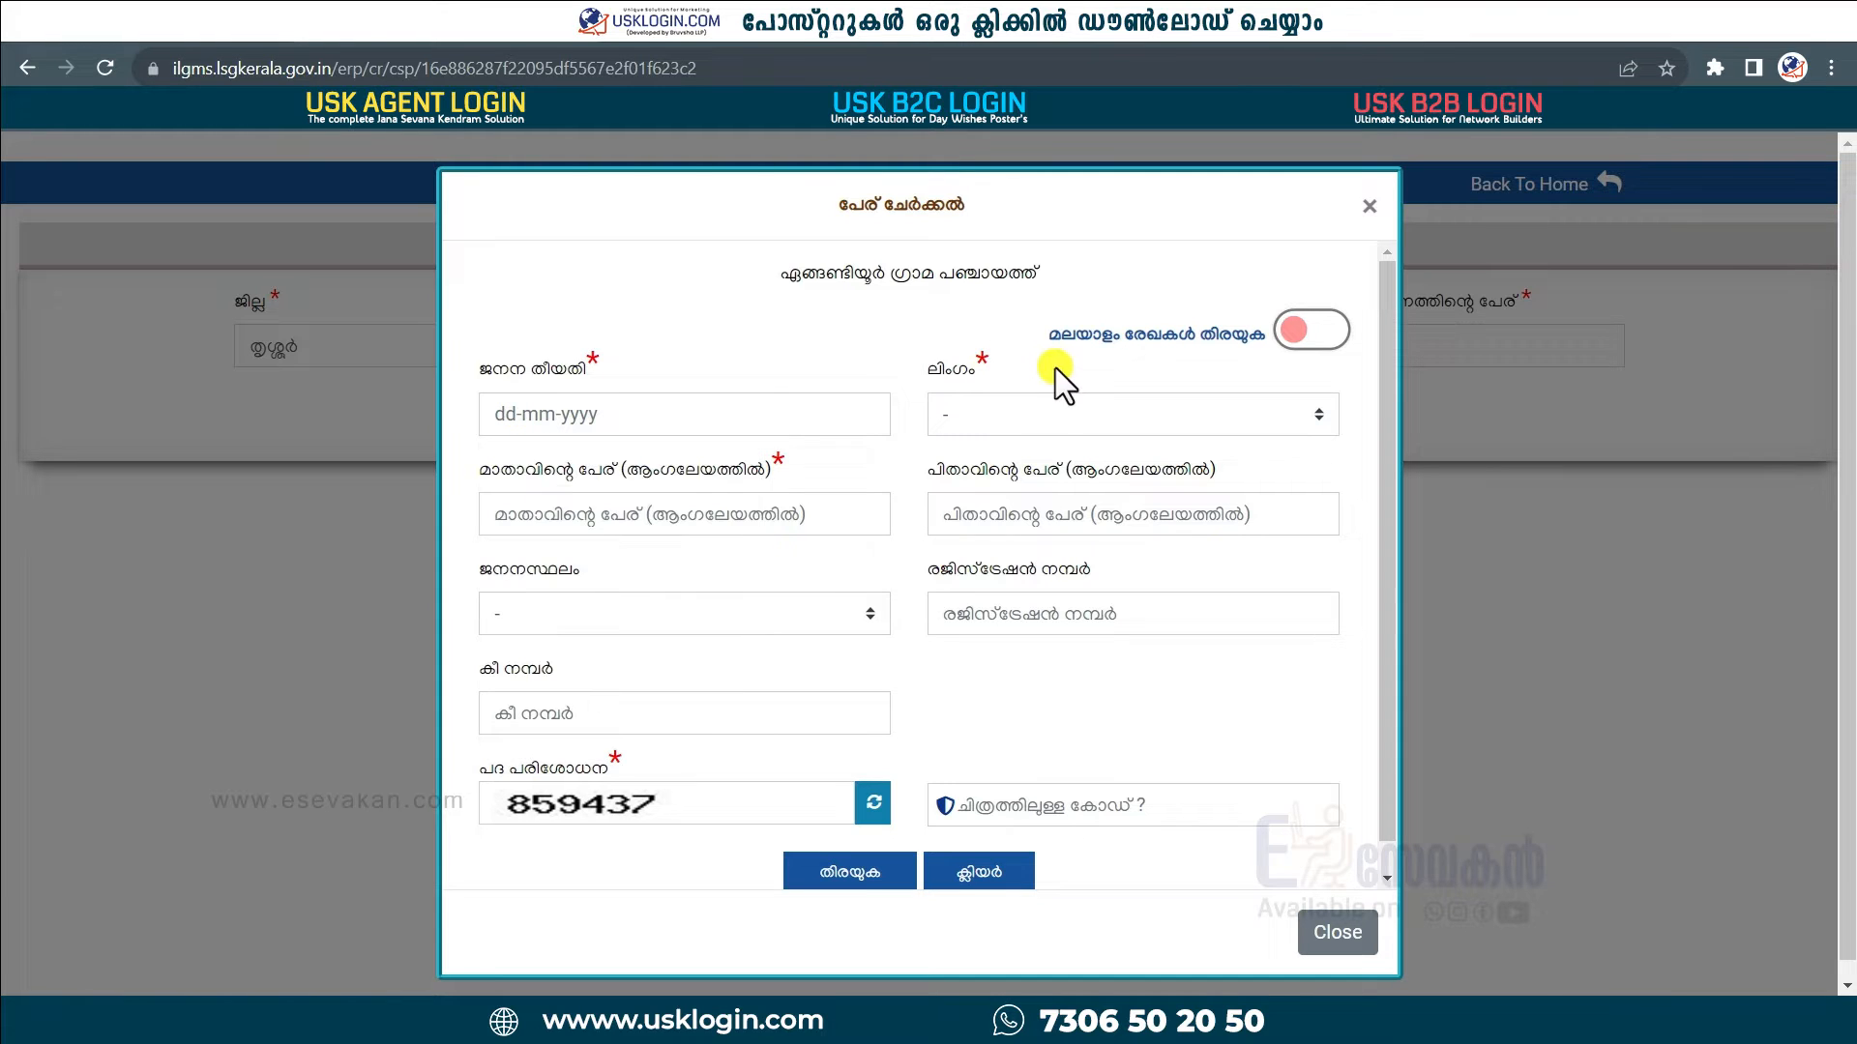
click(581, 525)
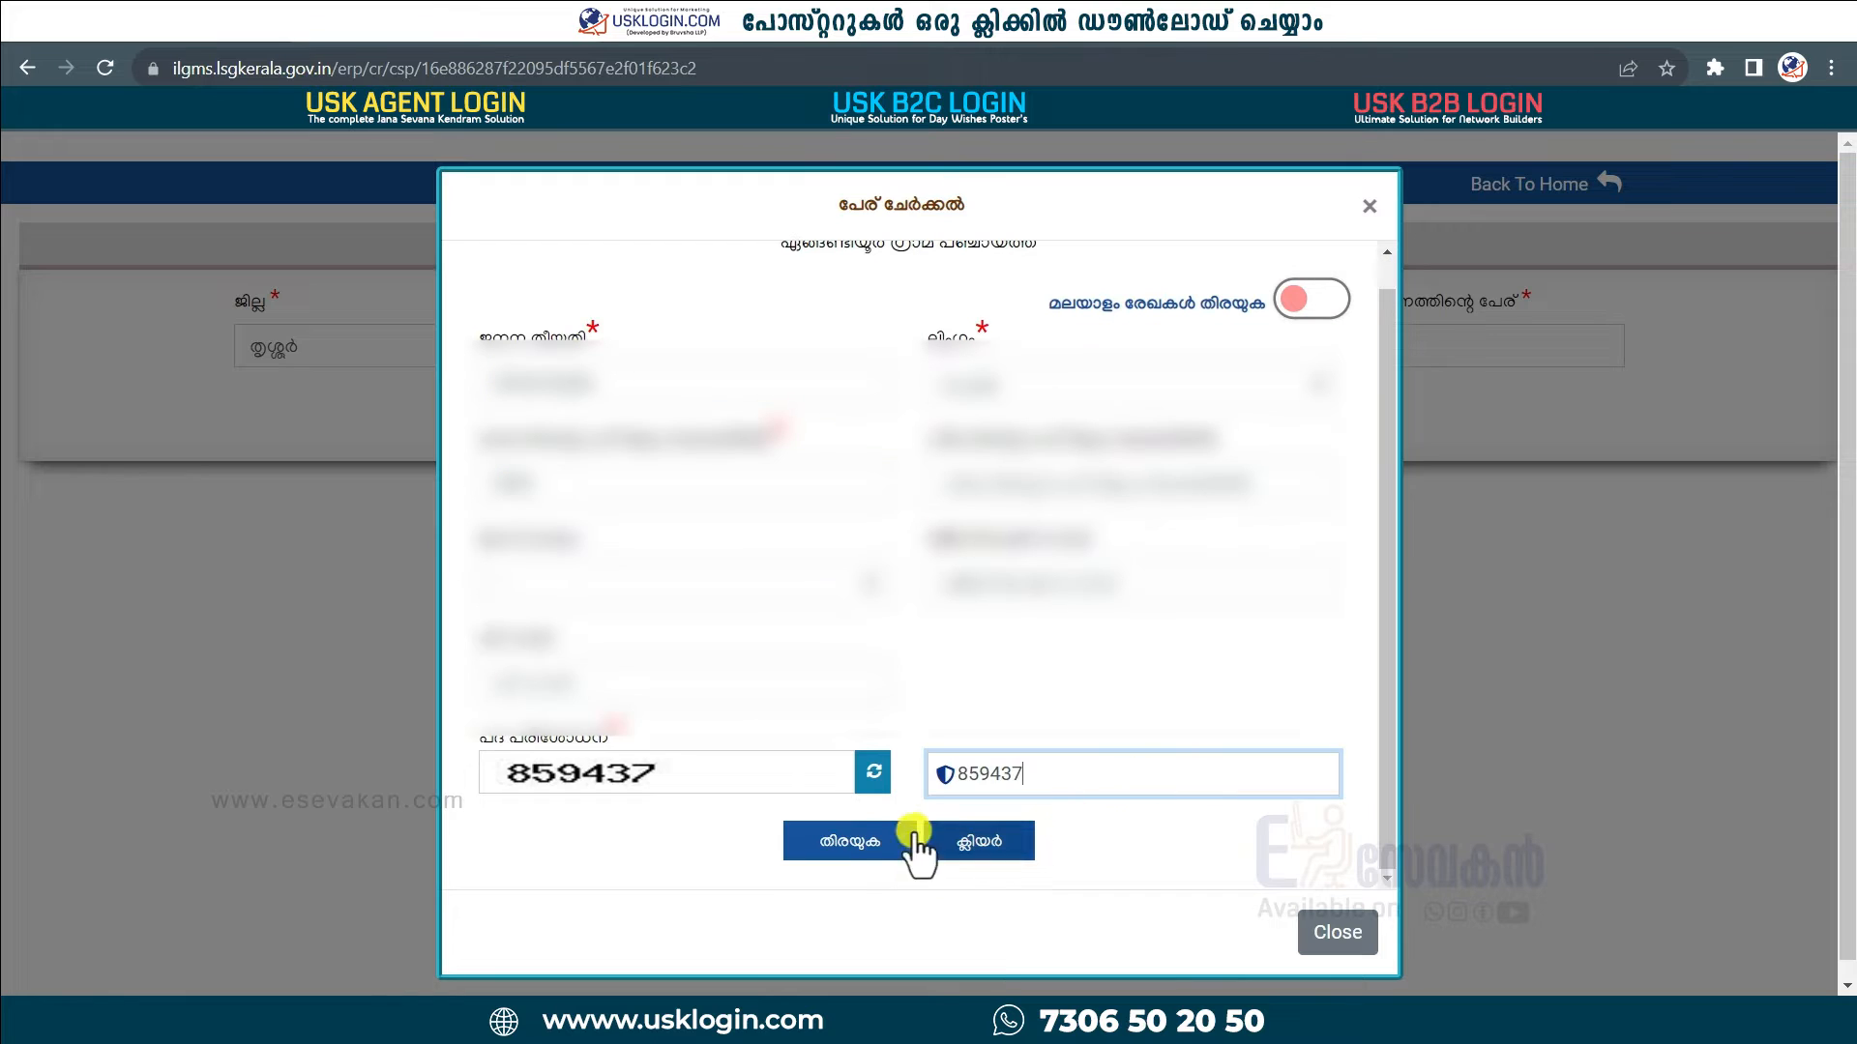
click(846, 843)
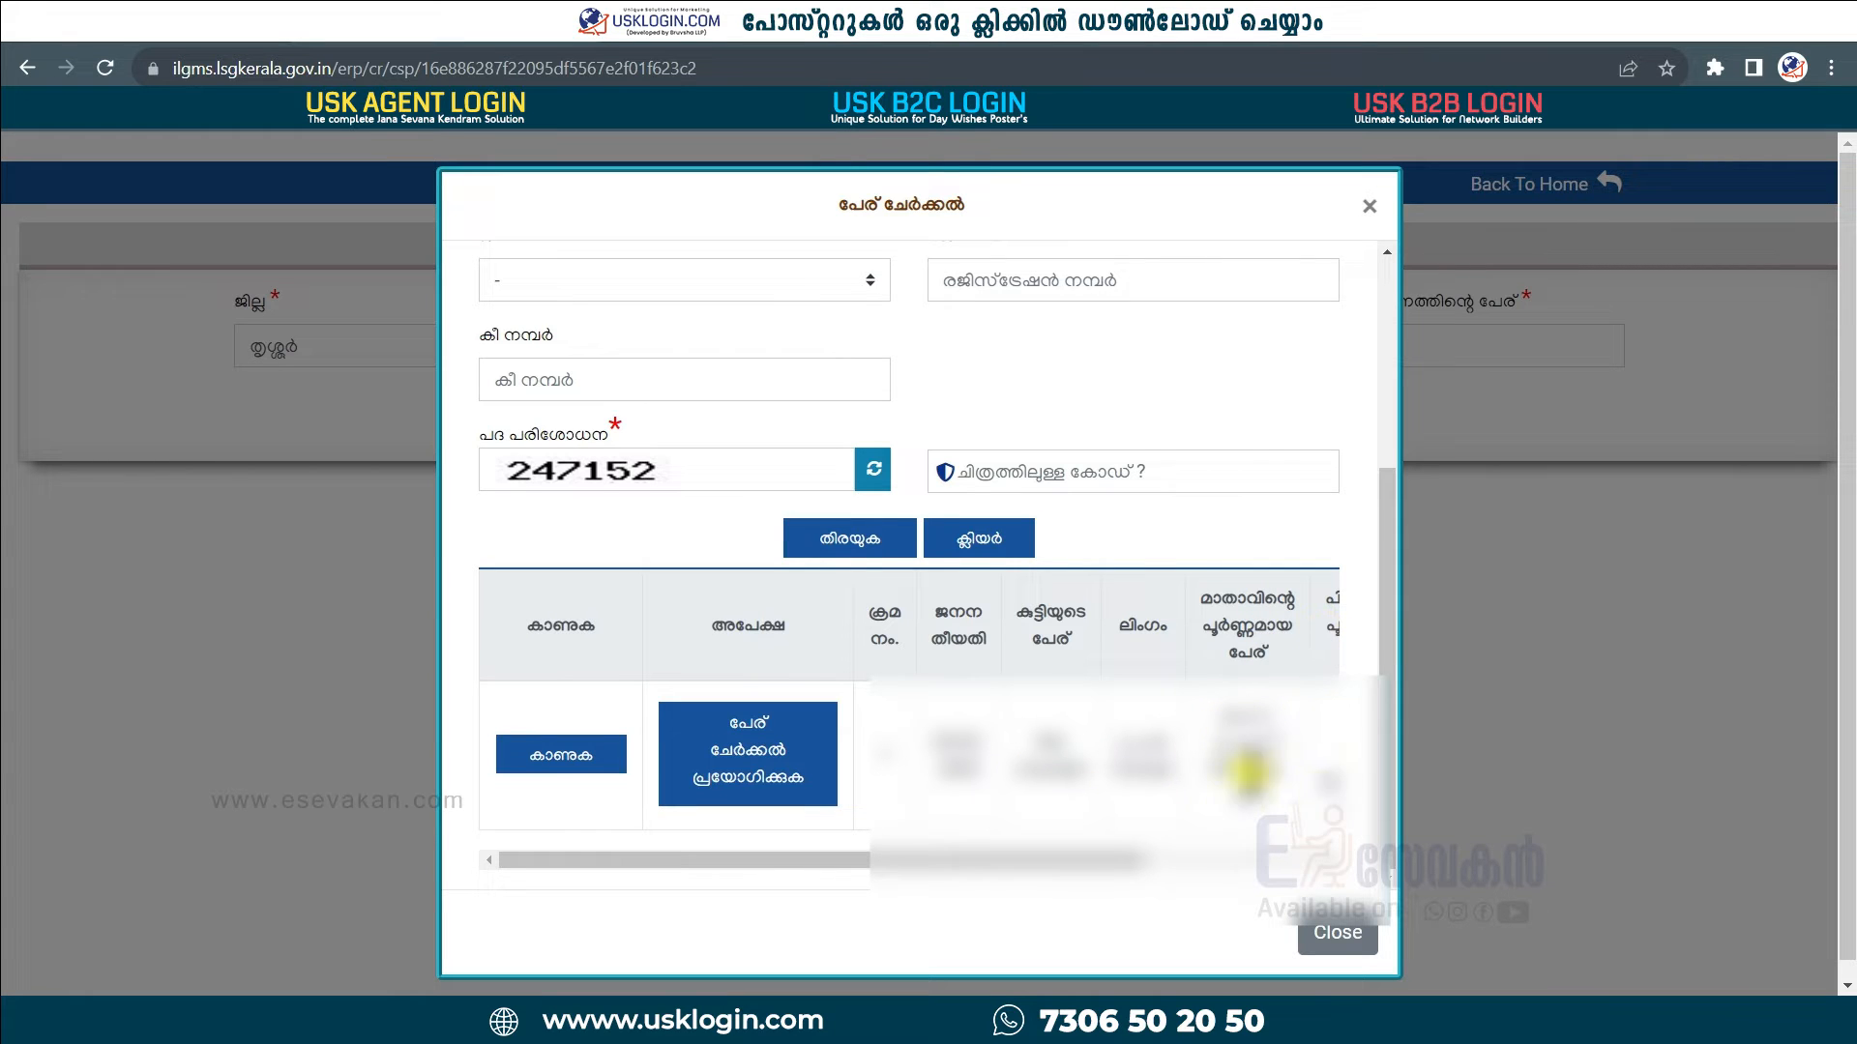
Start a name-addition application for the found record, choosing before school admission.
click(752, 756)
scroll(874, 554, down, 1)
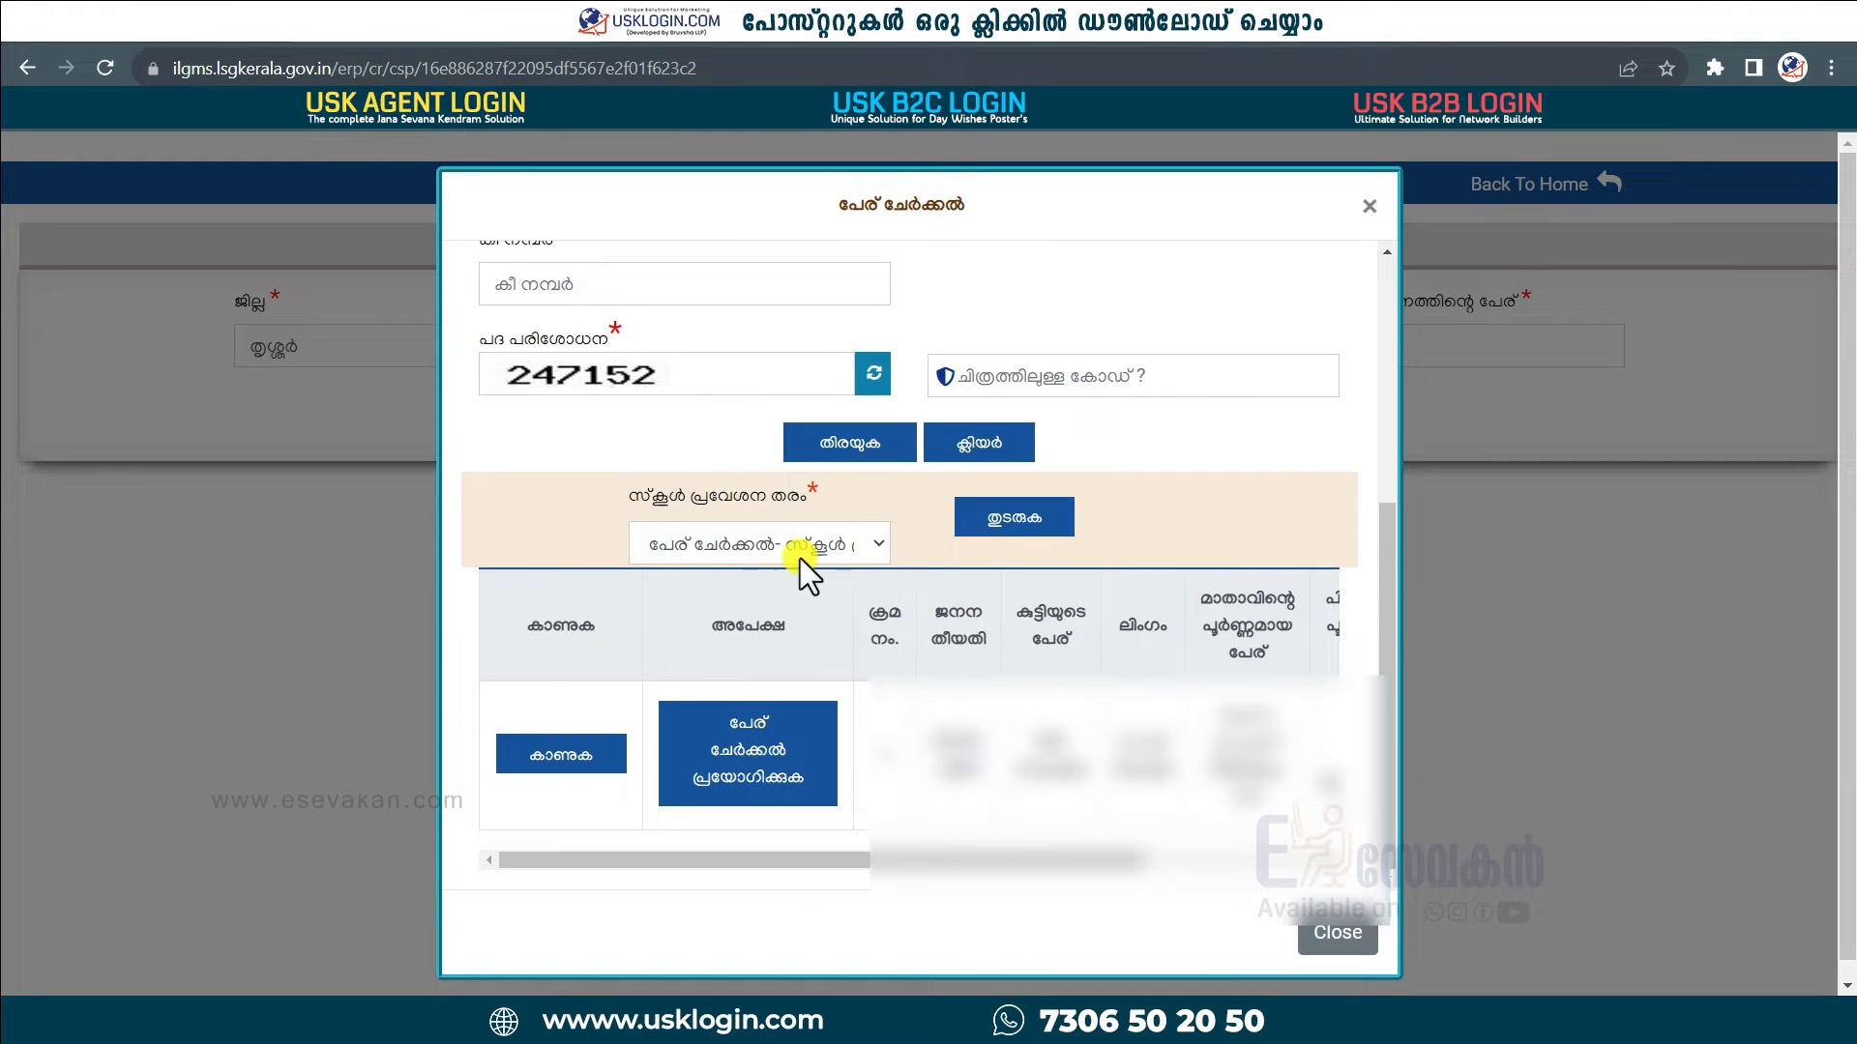
click(867, 542)
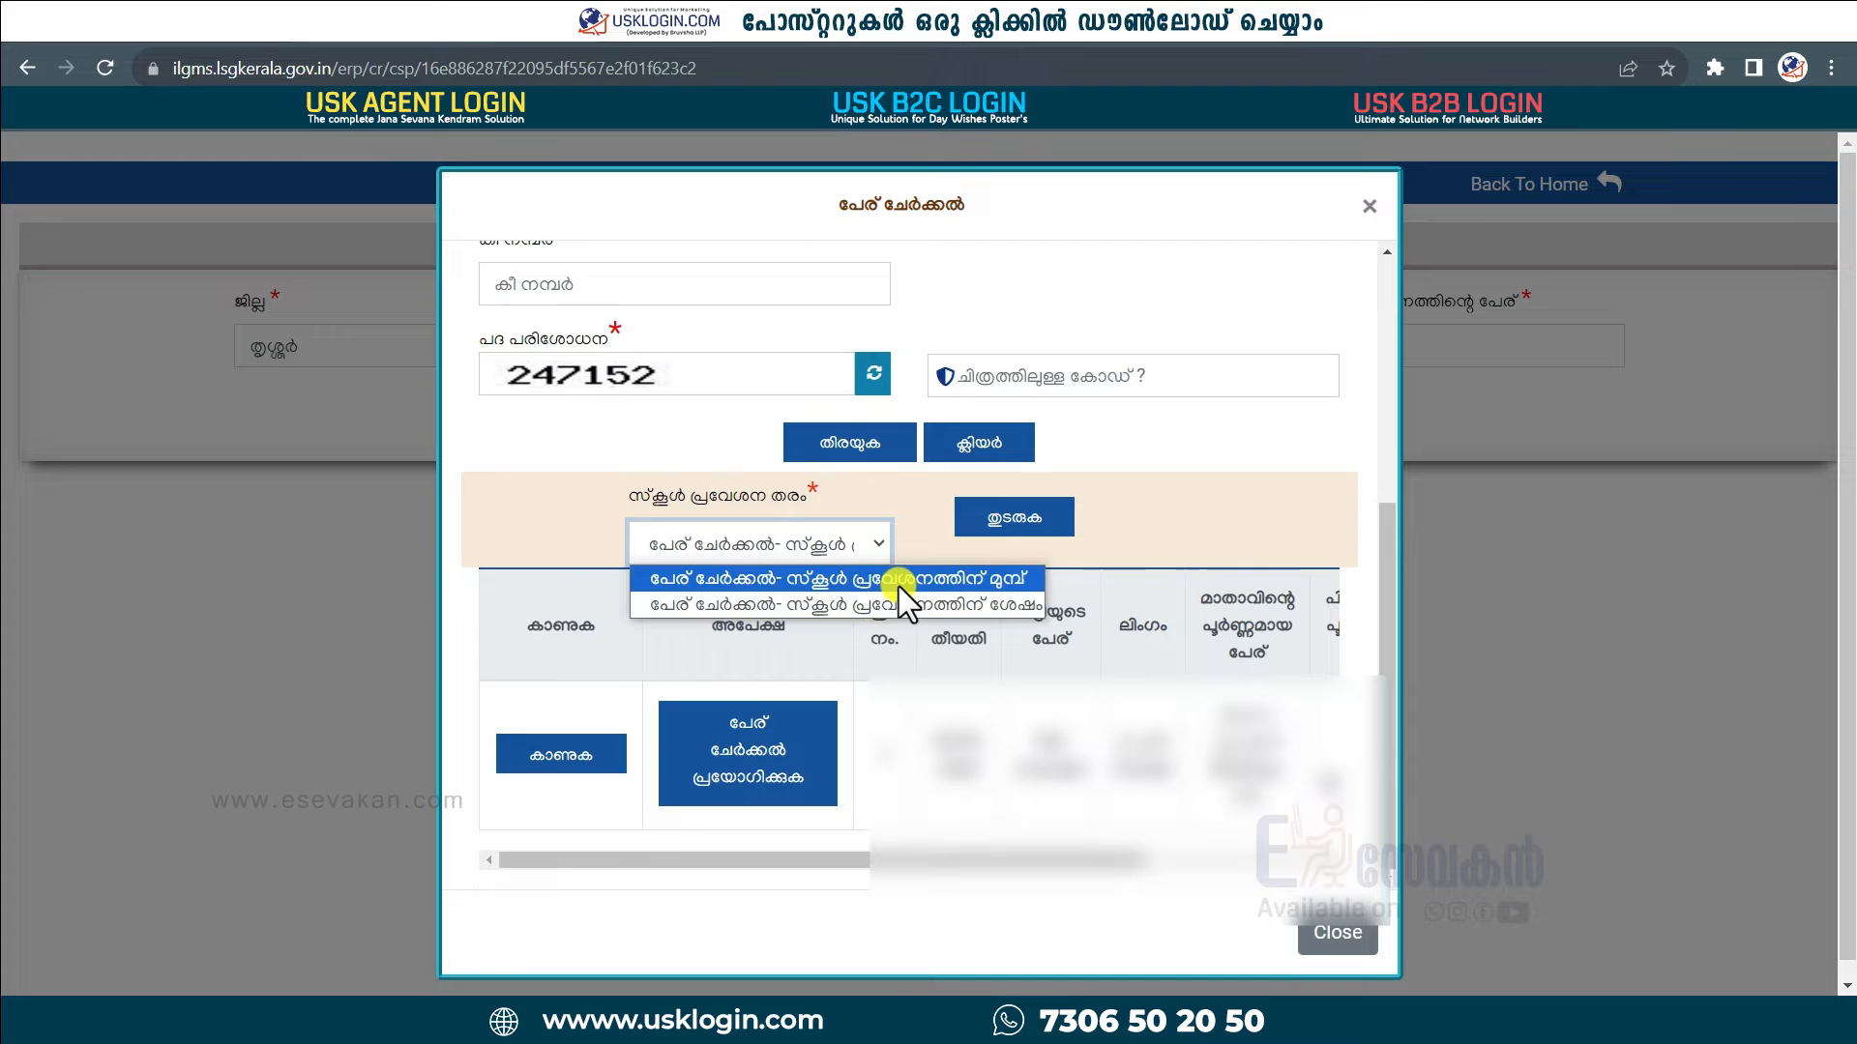
click(897, 578)
click(1015, 527)
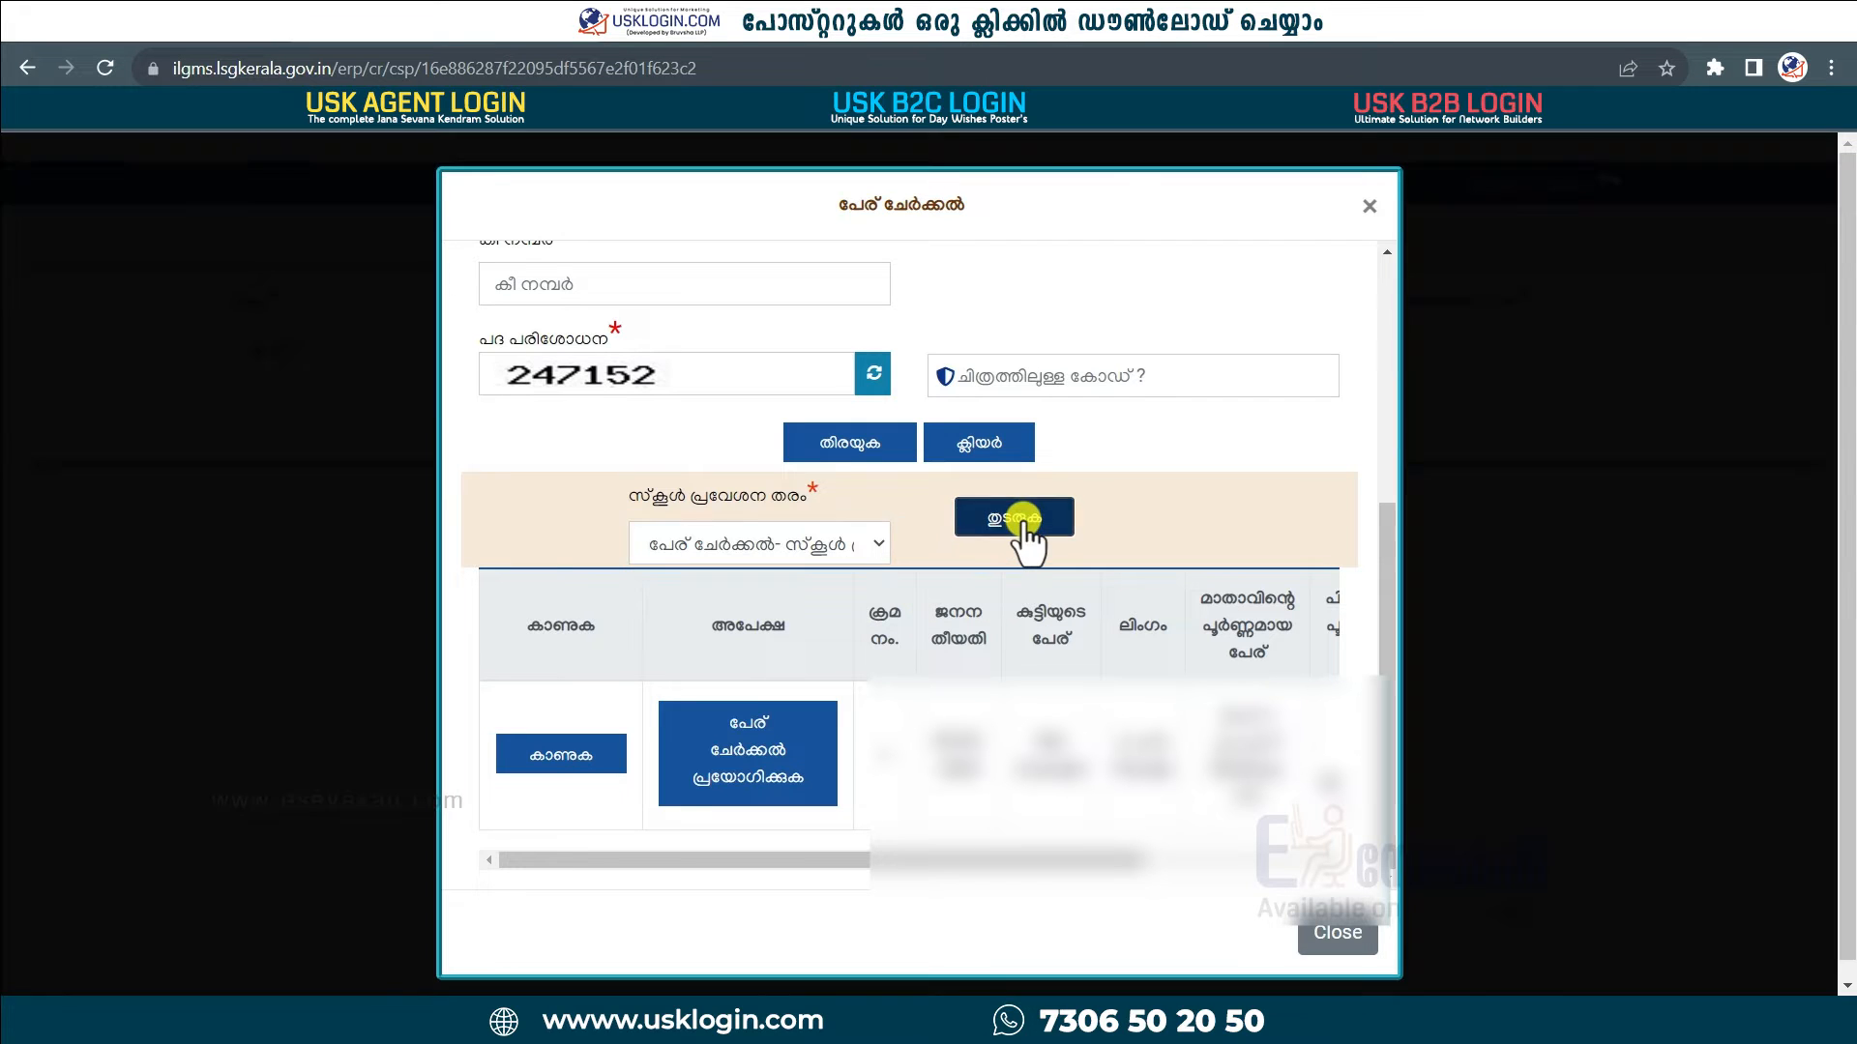
Set the application type to സംയുക്തം and enter the applicant's and co-applicant's Malayalam names.
scroll(651, 605, down, 2)
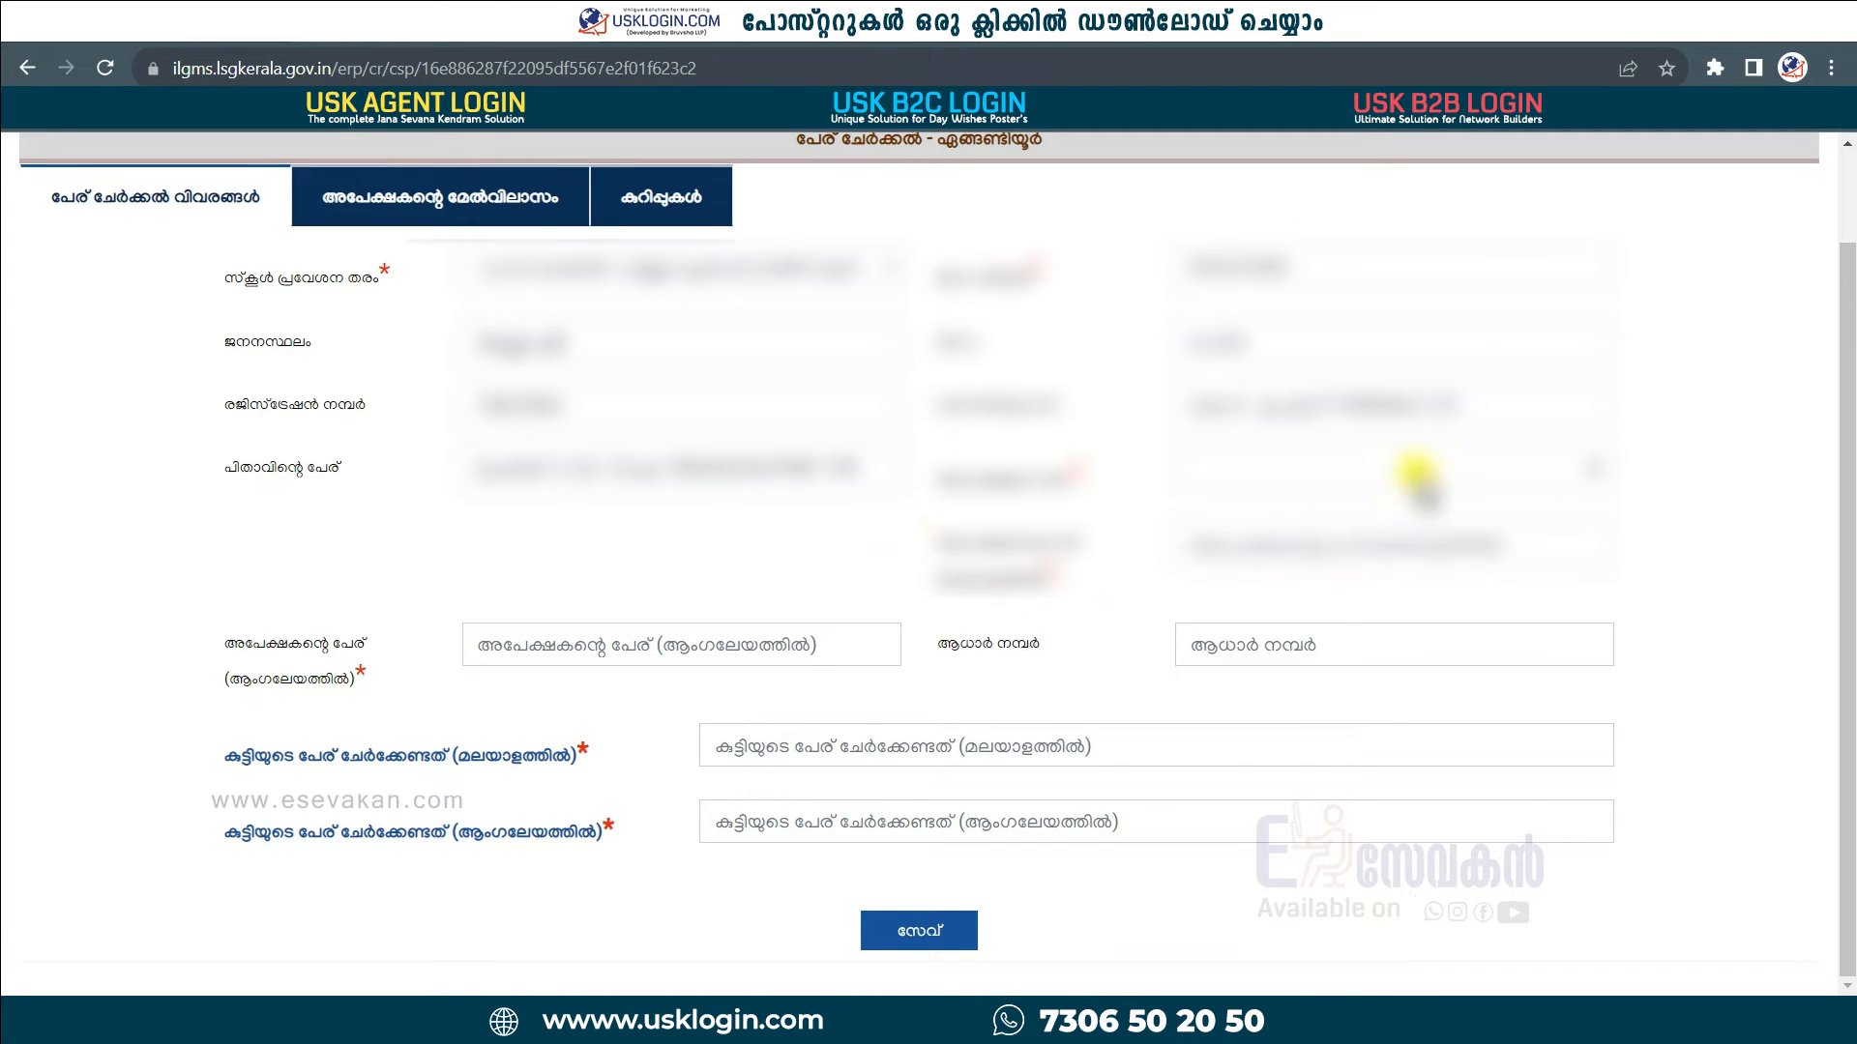
click(1426, 472)
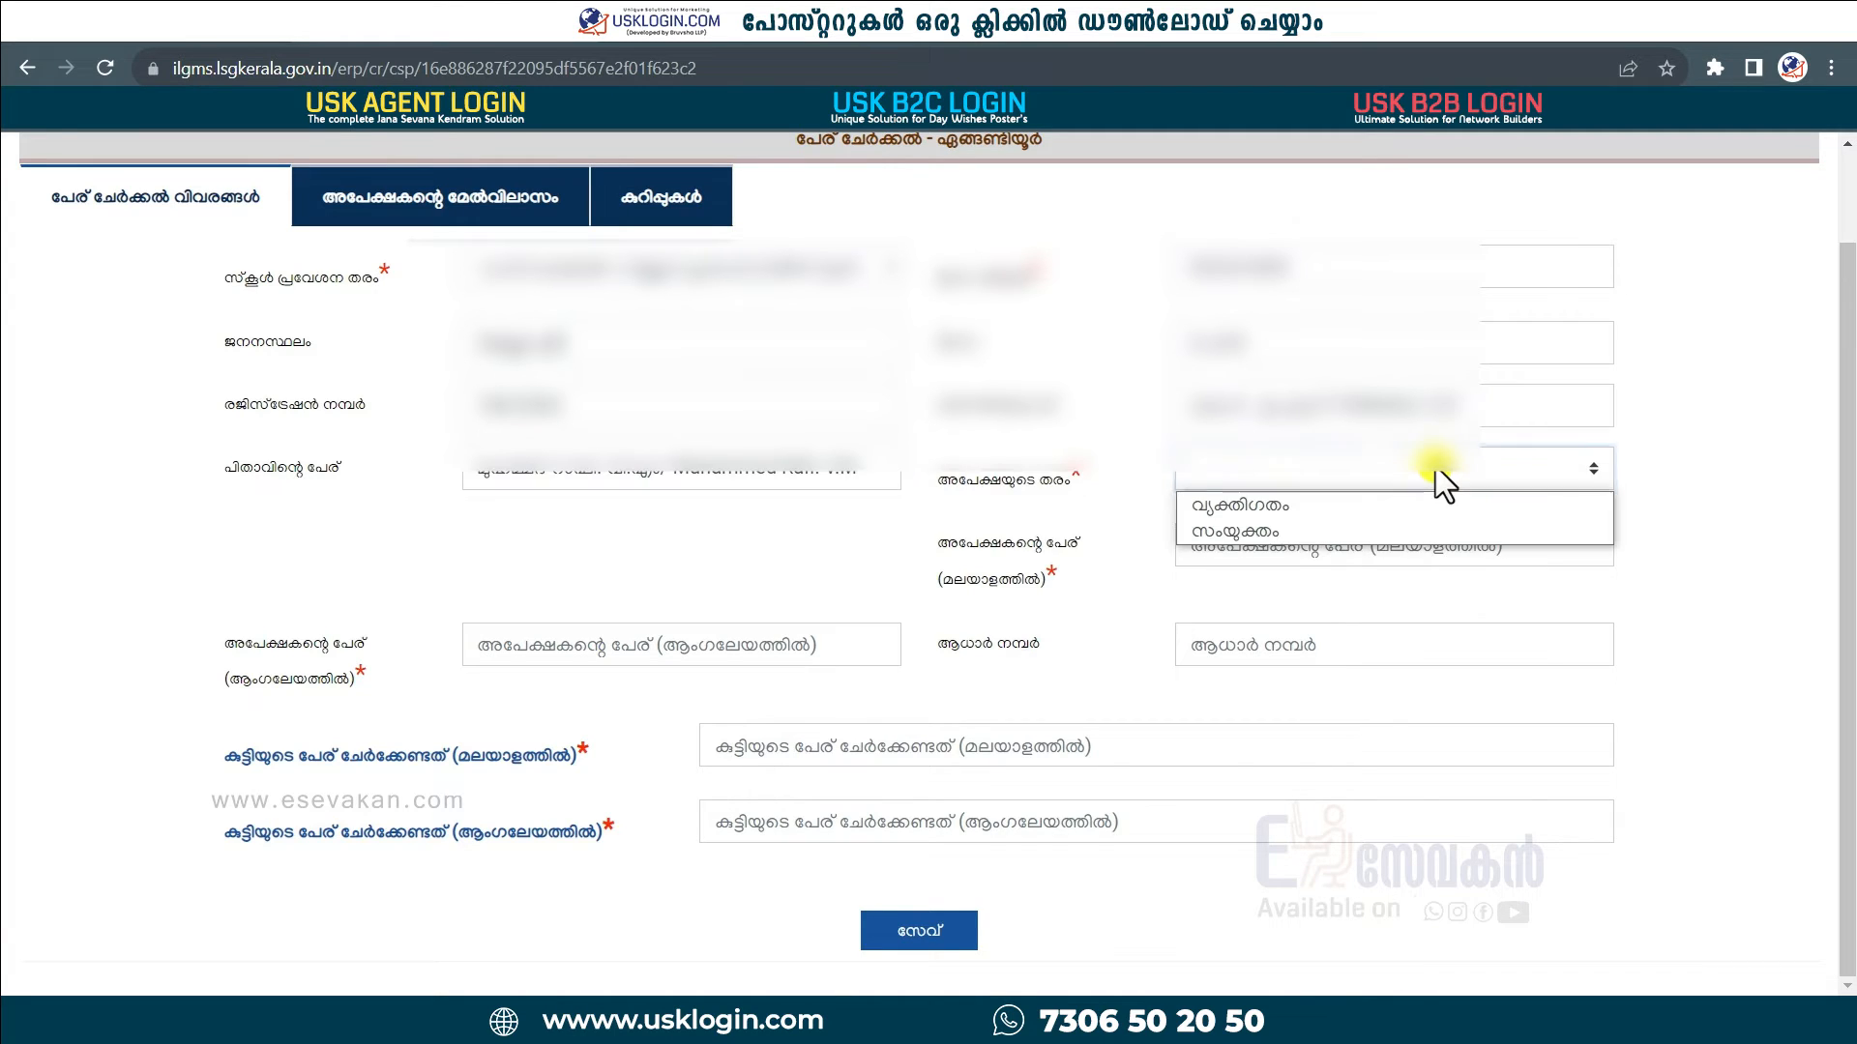
click(1296, 534)
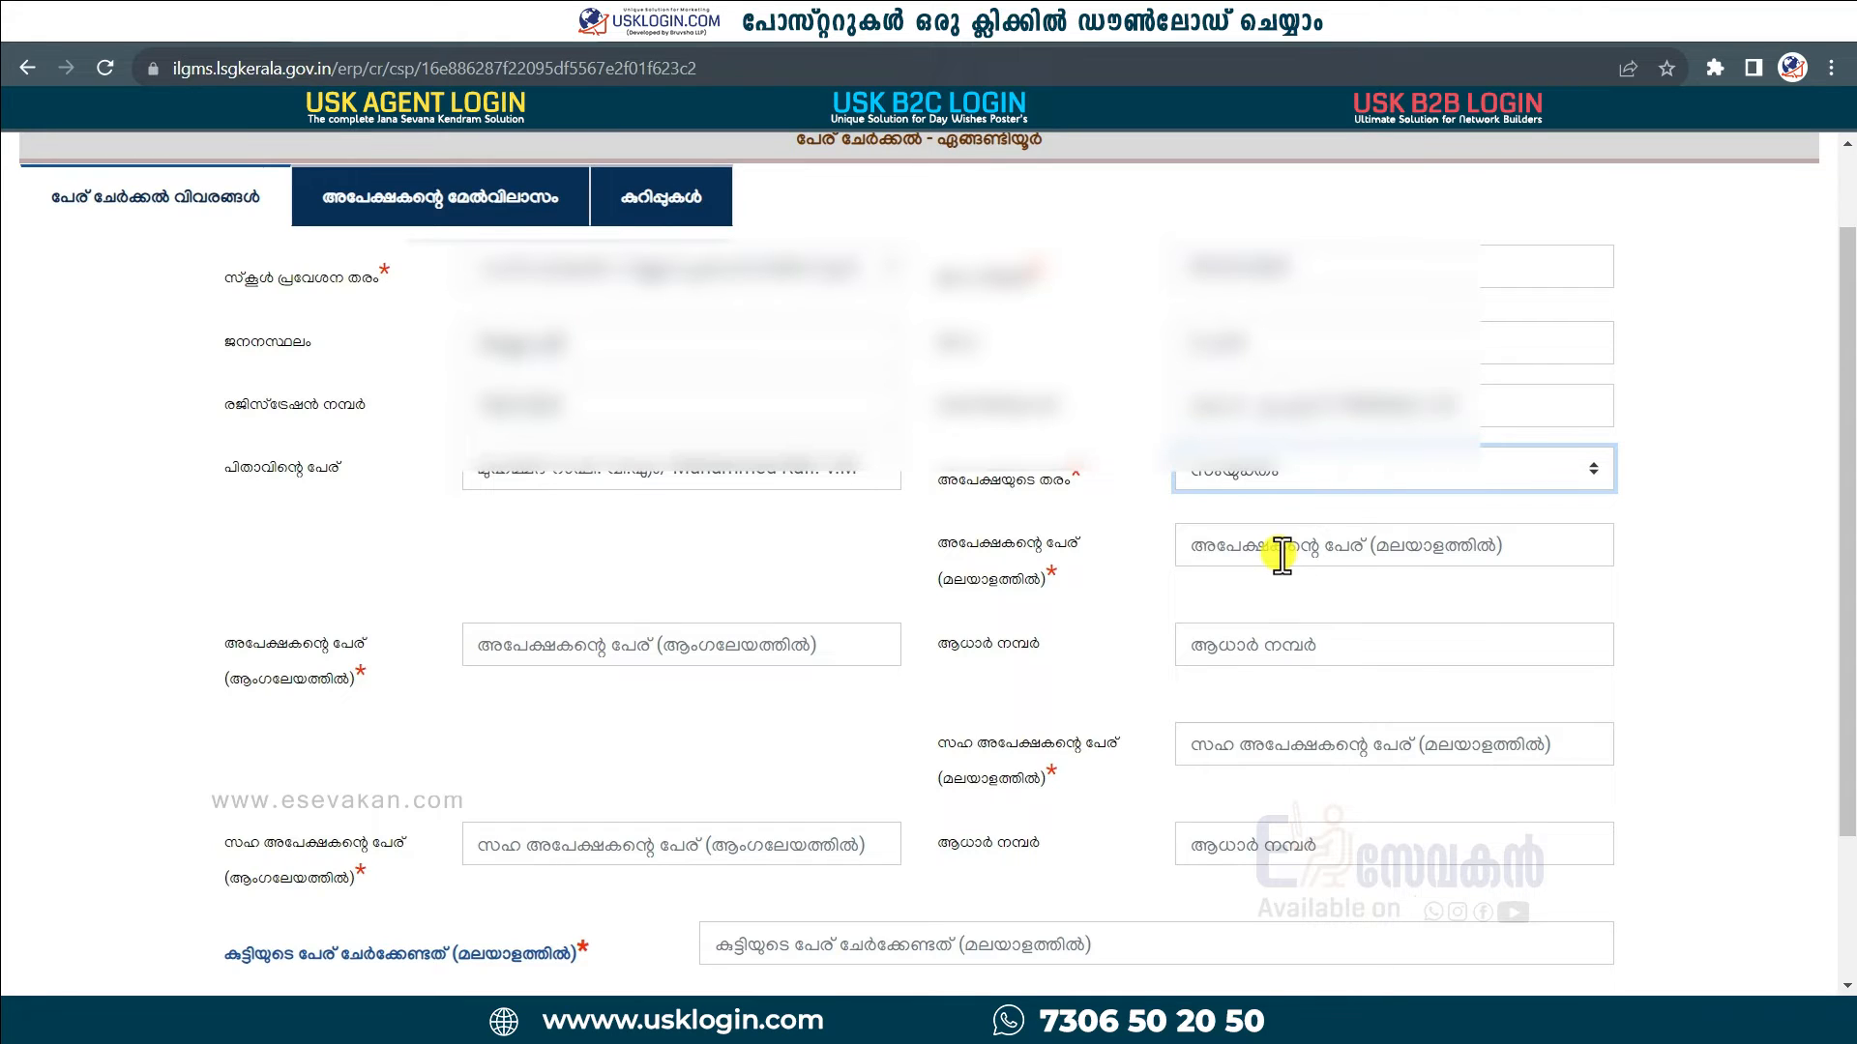
click(1284, 550)
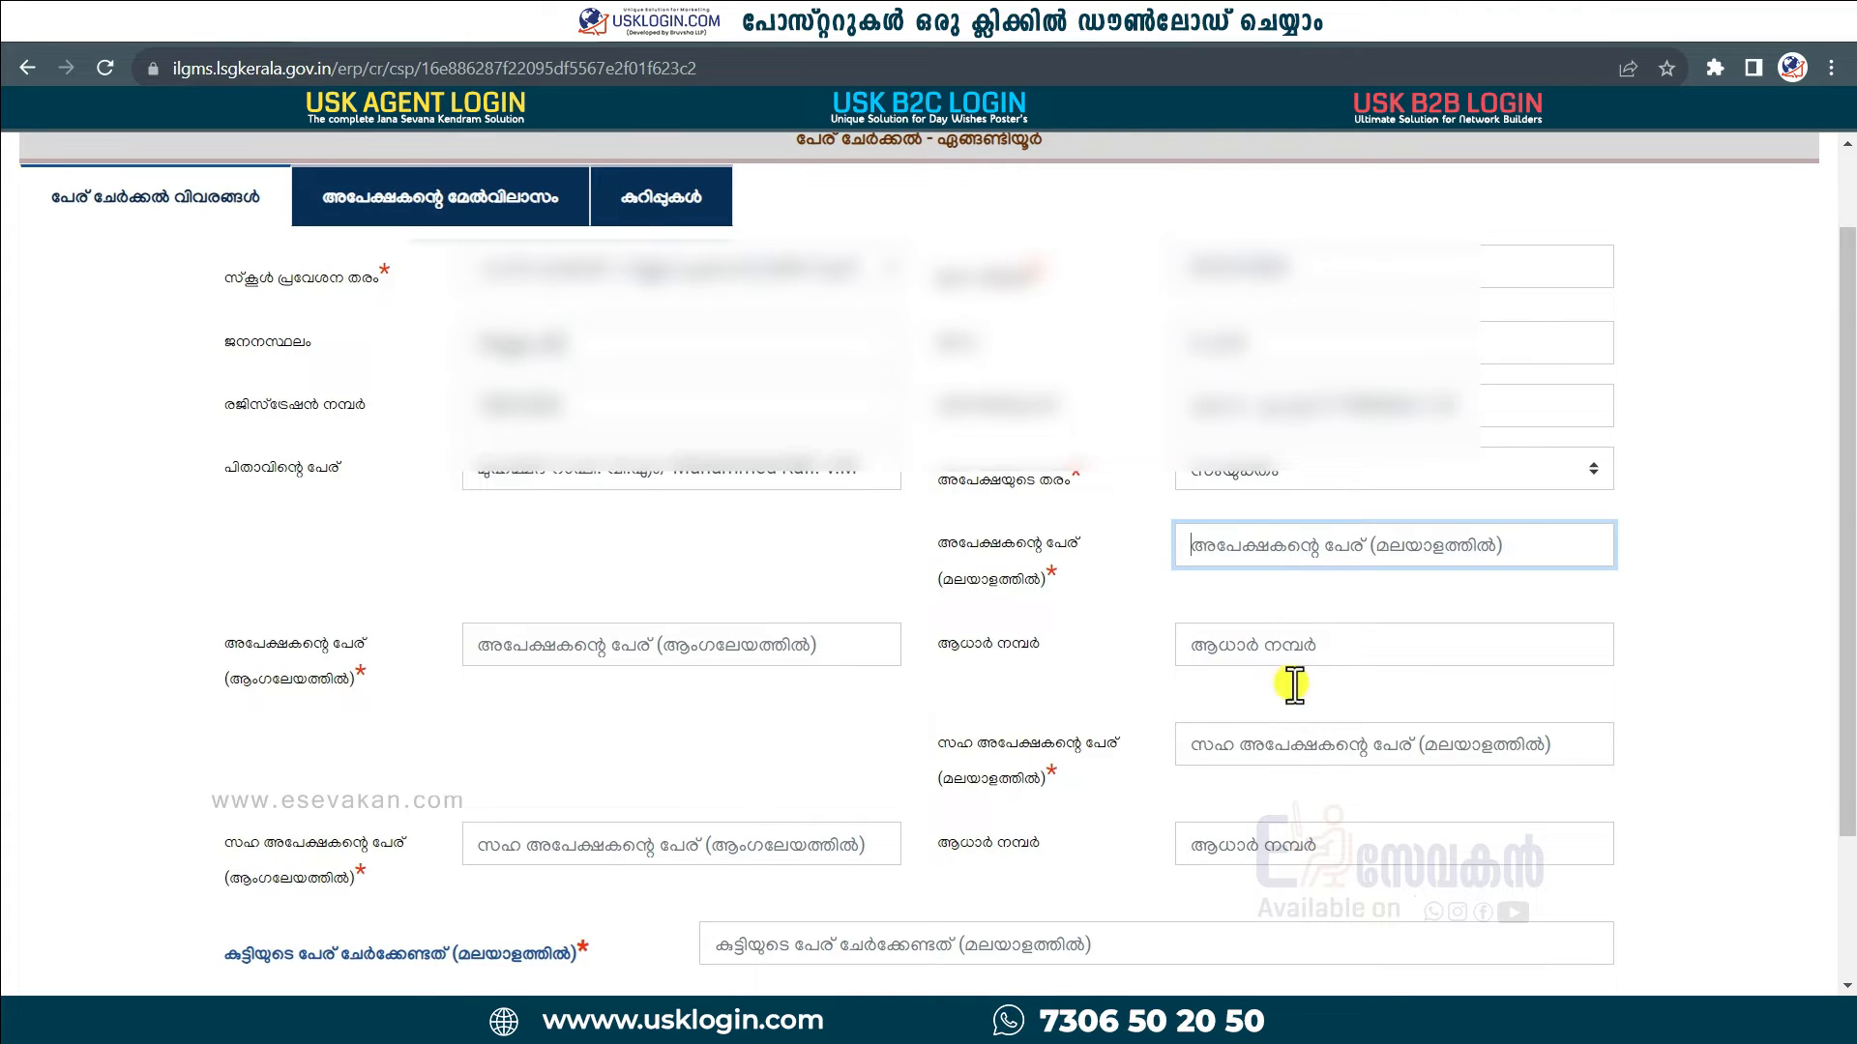
click(1262, 753)
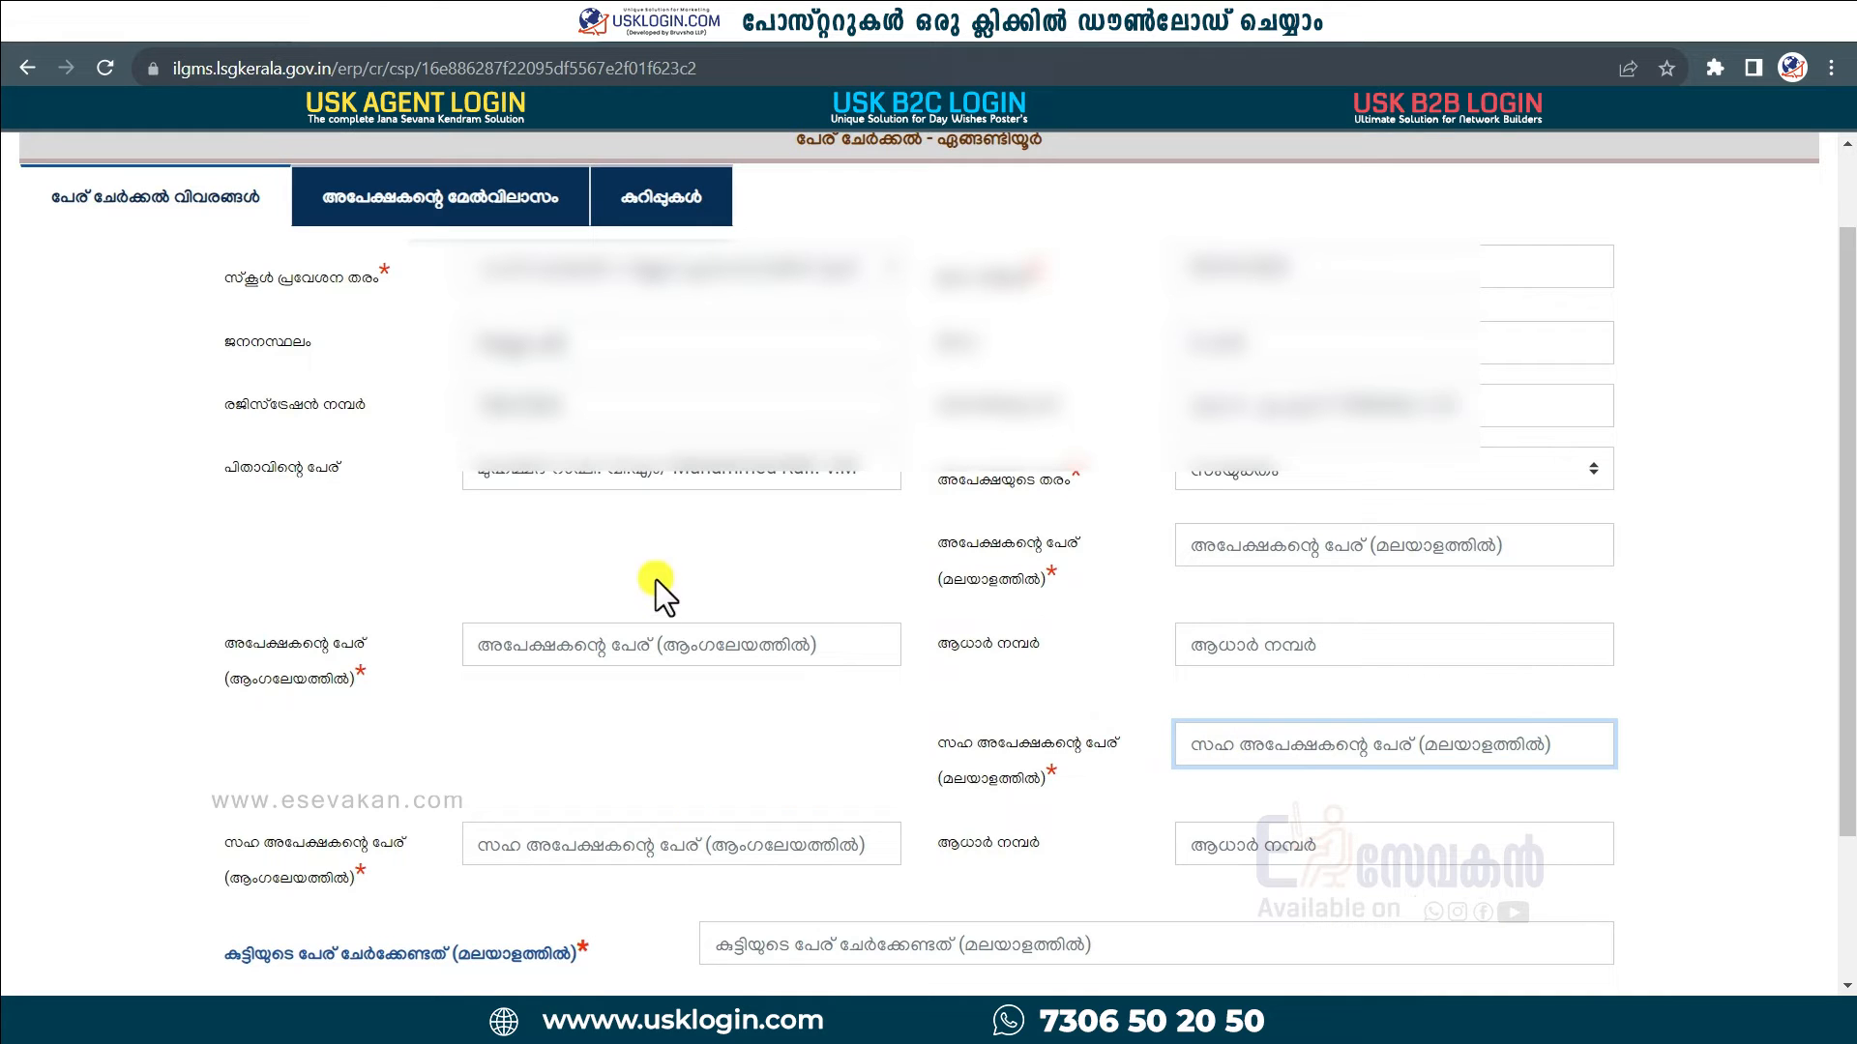
Enter the child's name in Malayalam and English and save the details.
scroll(870, 706, down, 2)
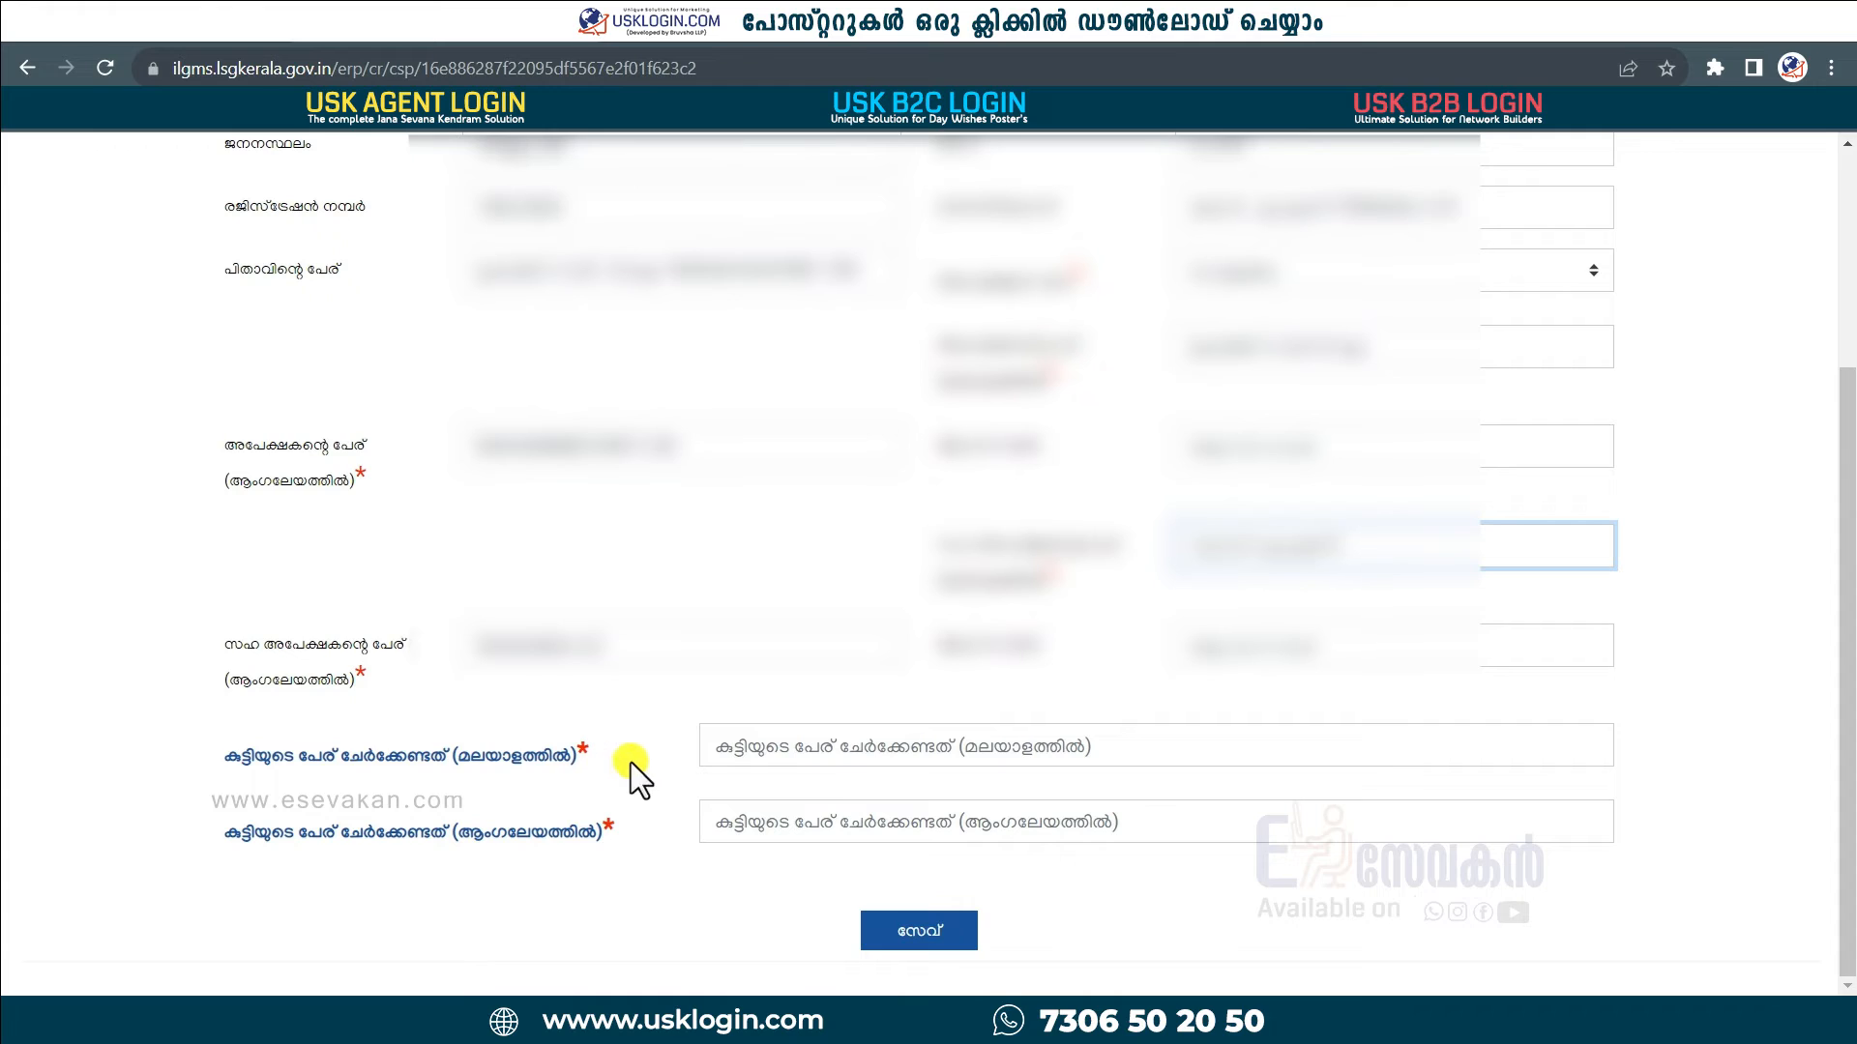
click(750, 755)
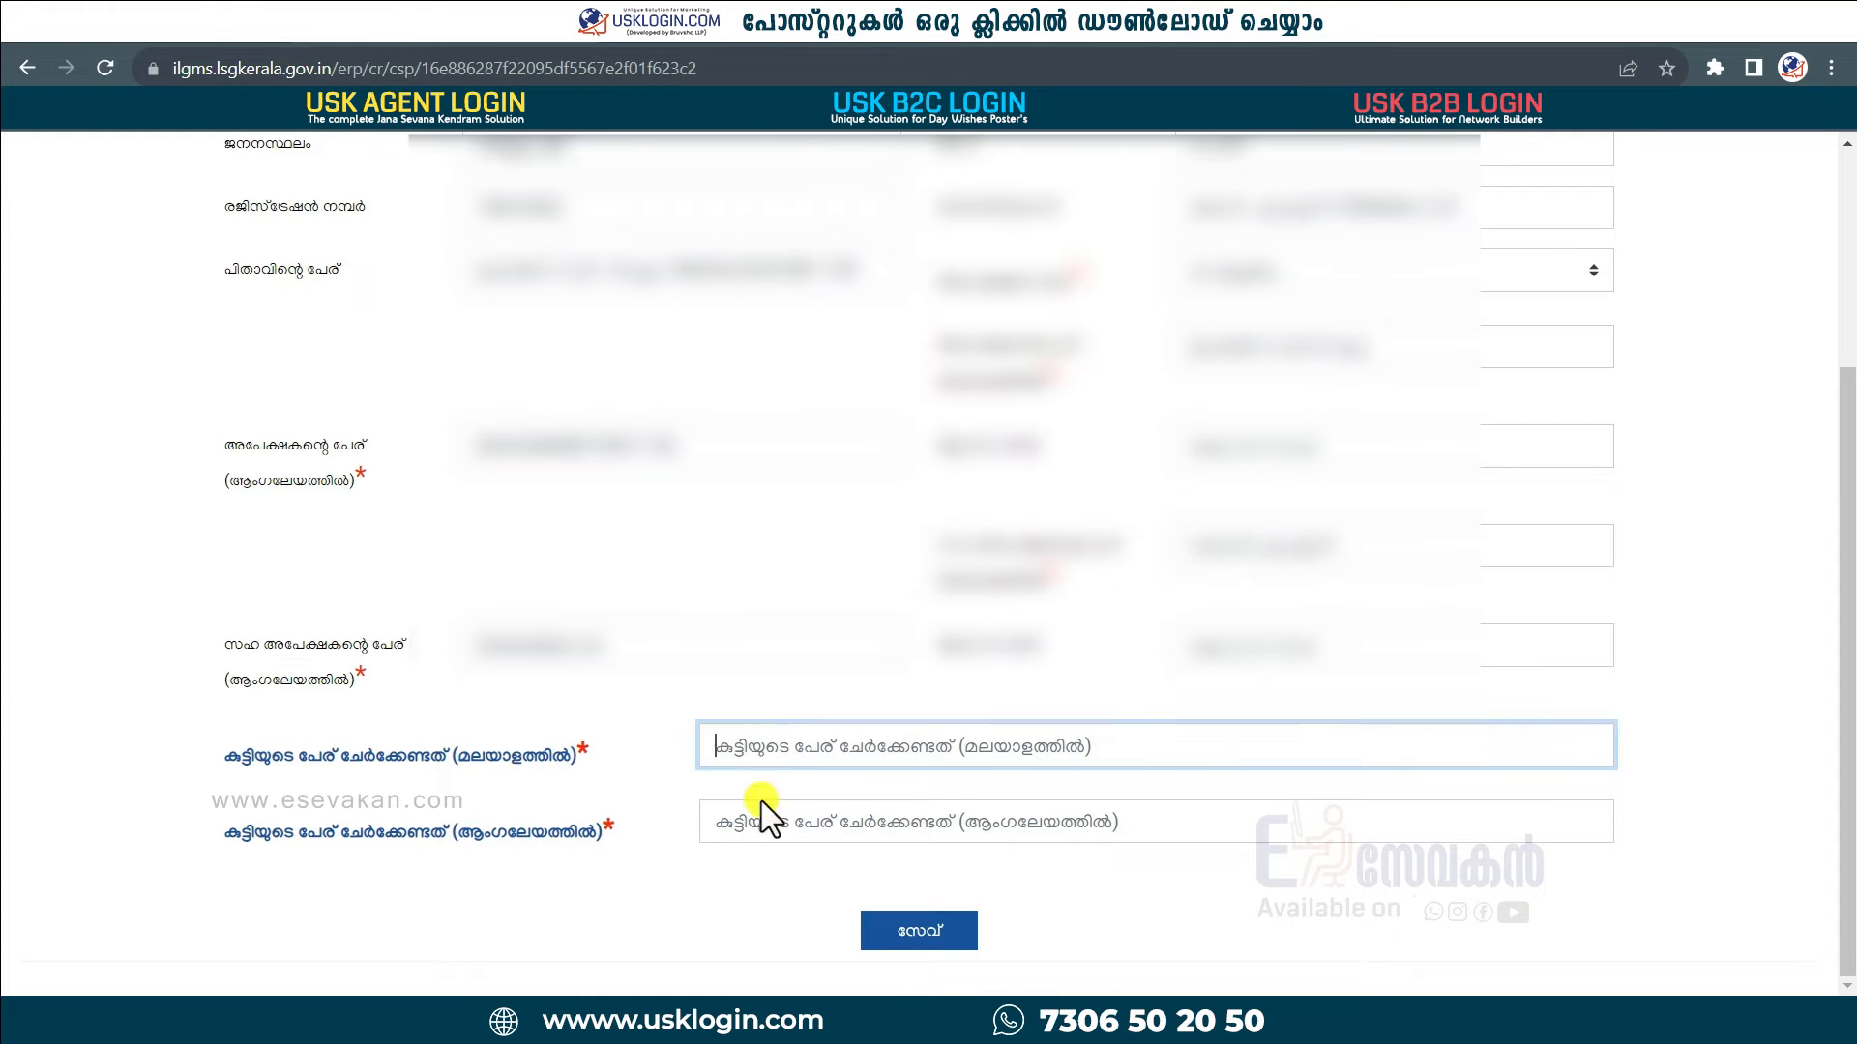
click(765, 823)
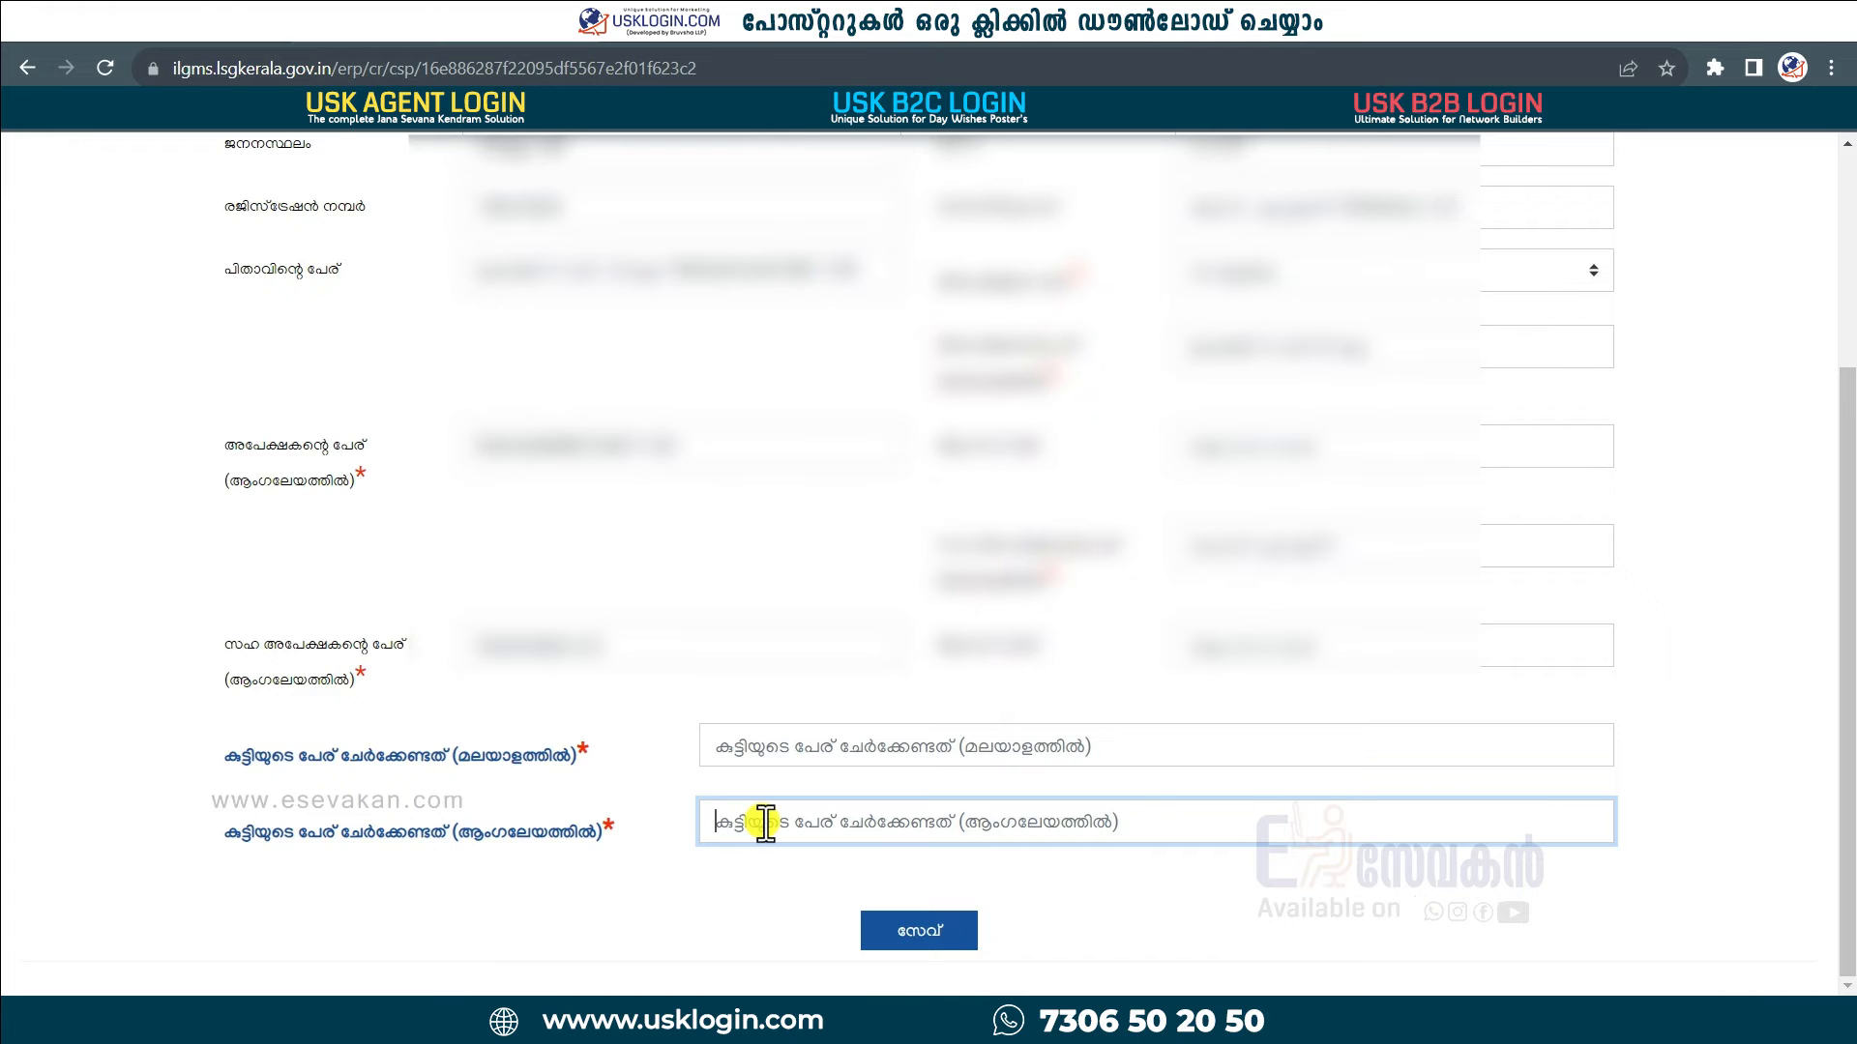
click(918, 933)
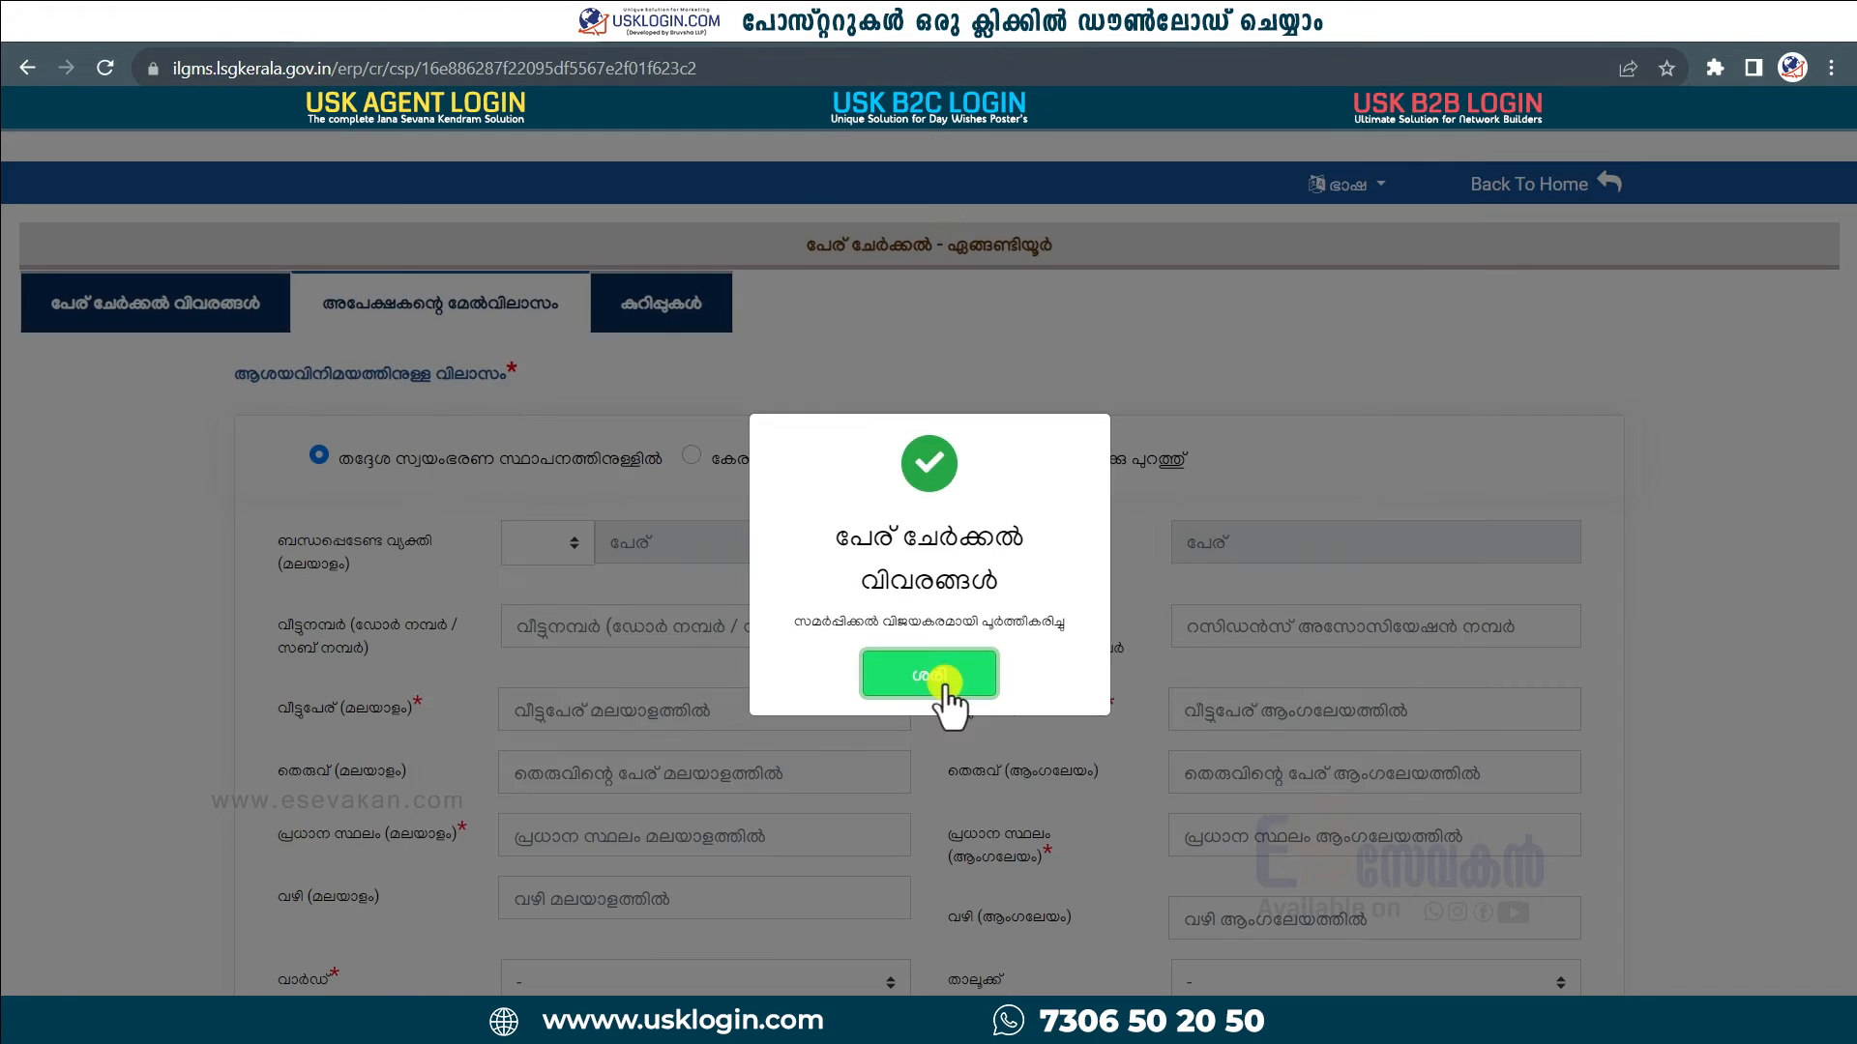
Fill in the applicant's address and post office, mark it as within Kerala (കേരളത്തിനുള്ളിൽ), and save.
click(945, 688)
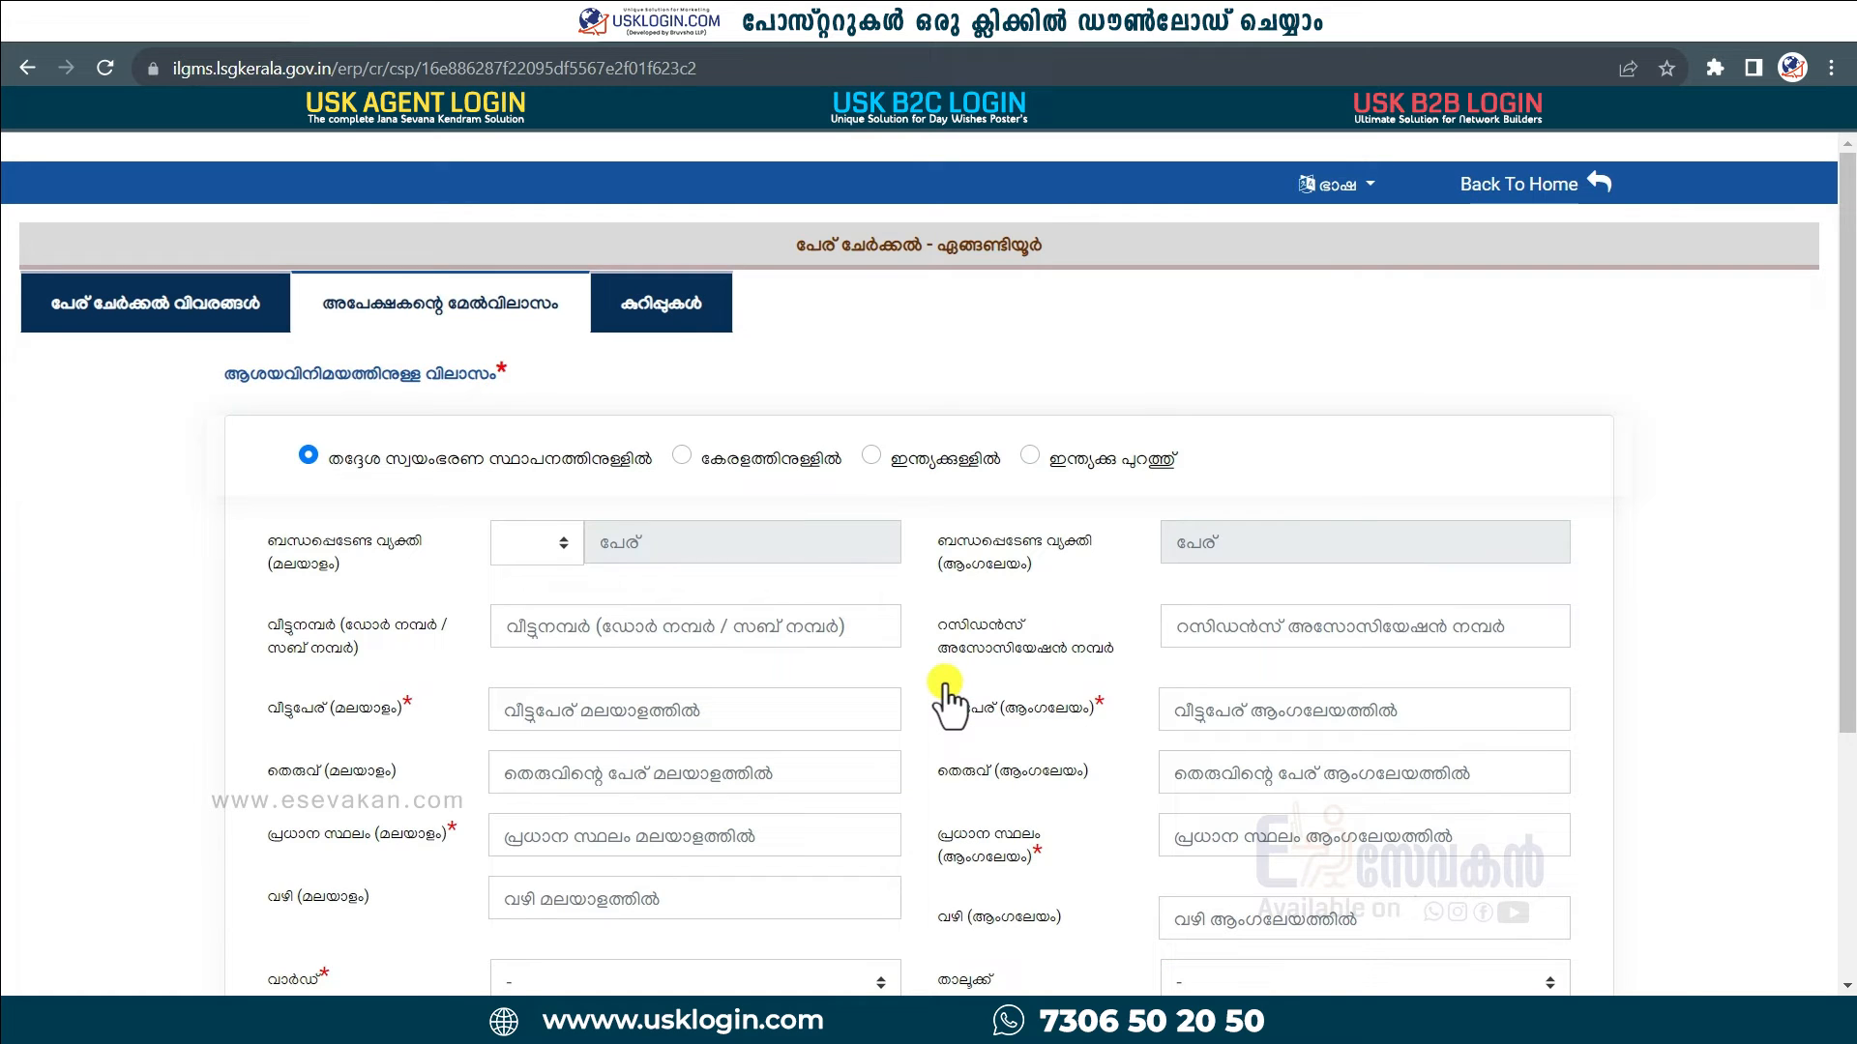
scroll(944, 697, down, 3)
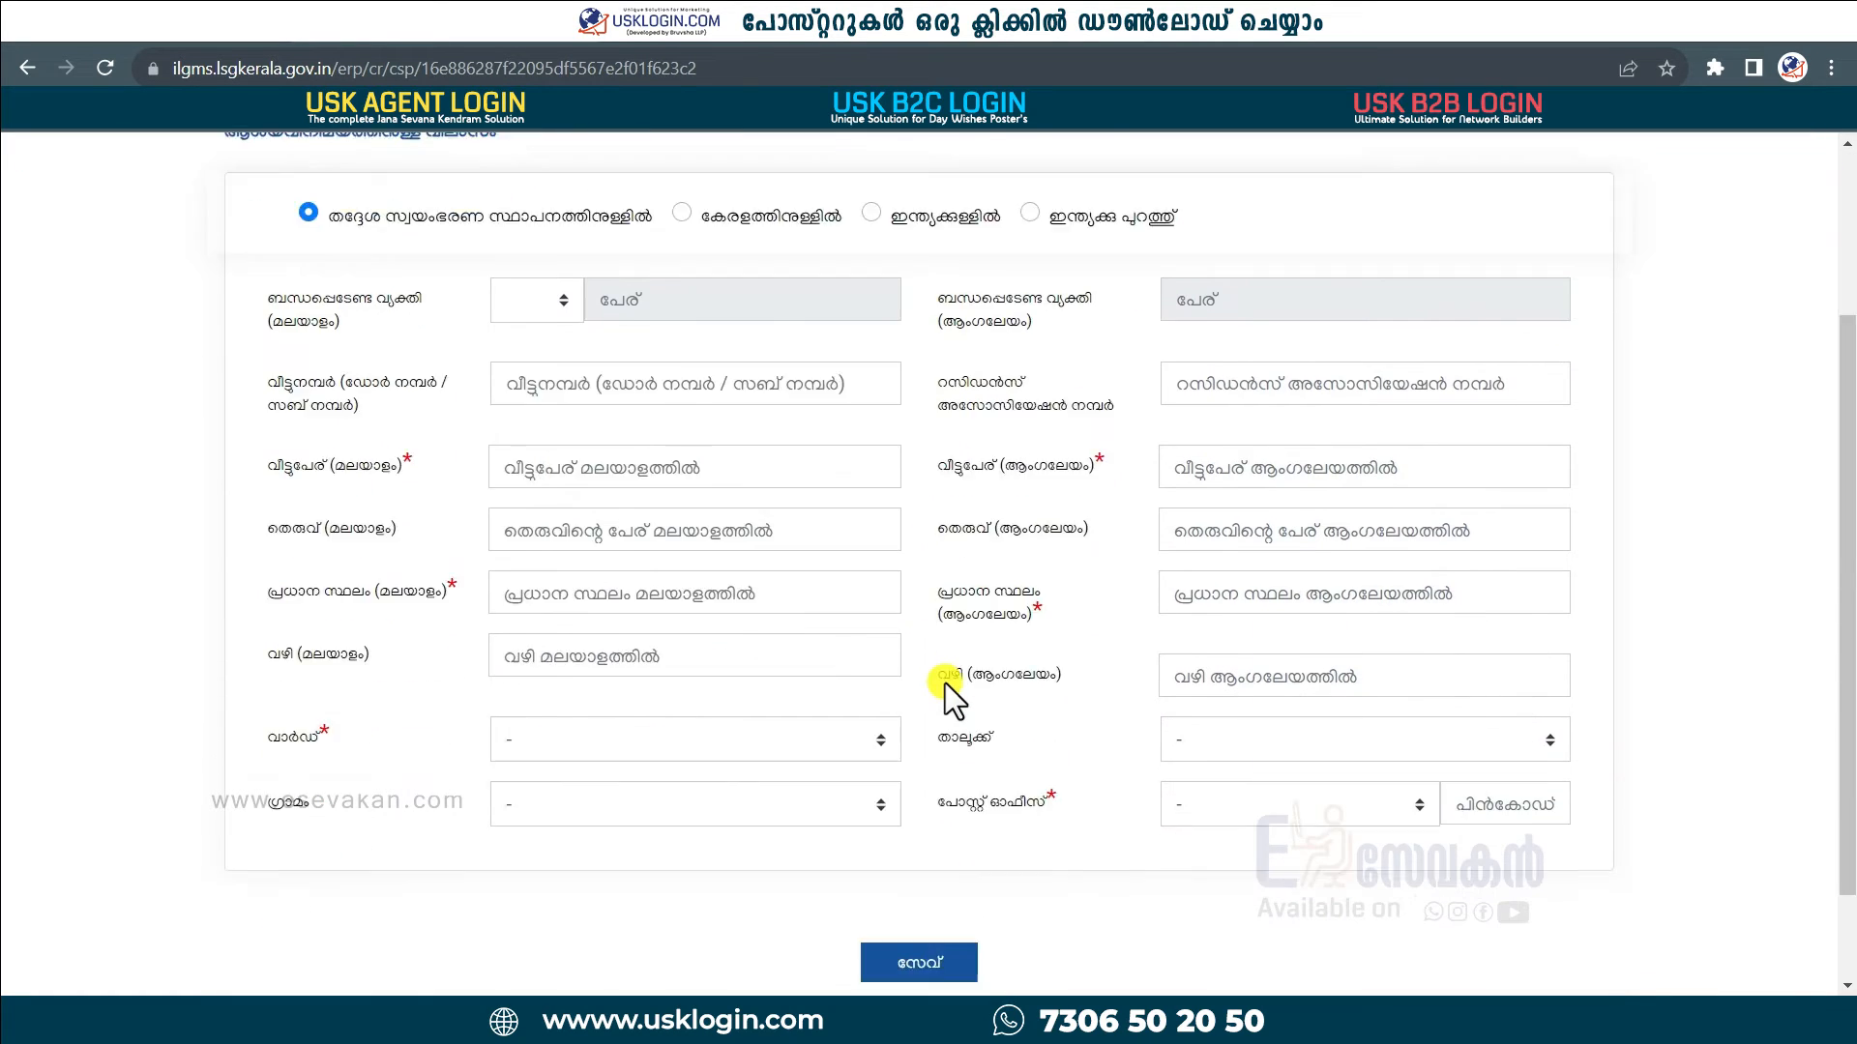
scroll(584, 619, up, 1)
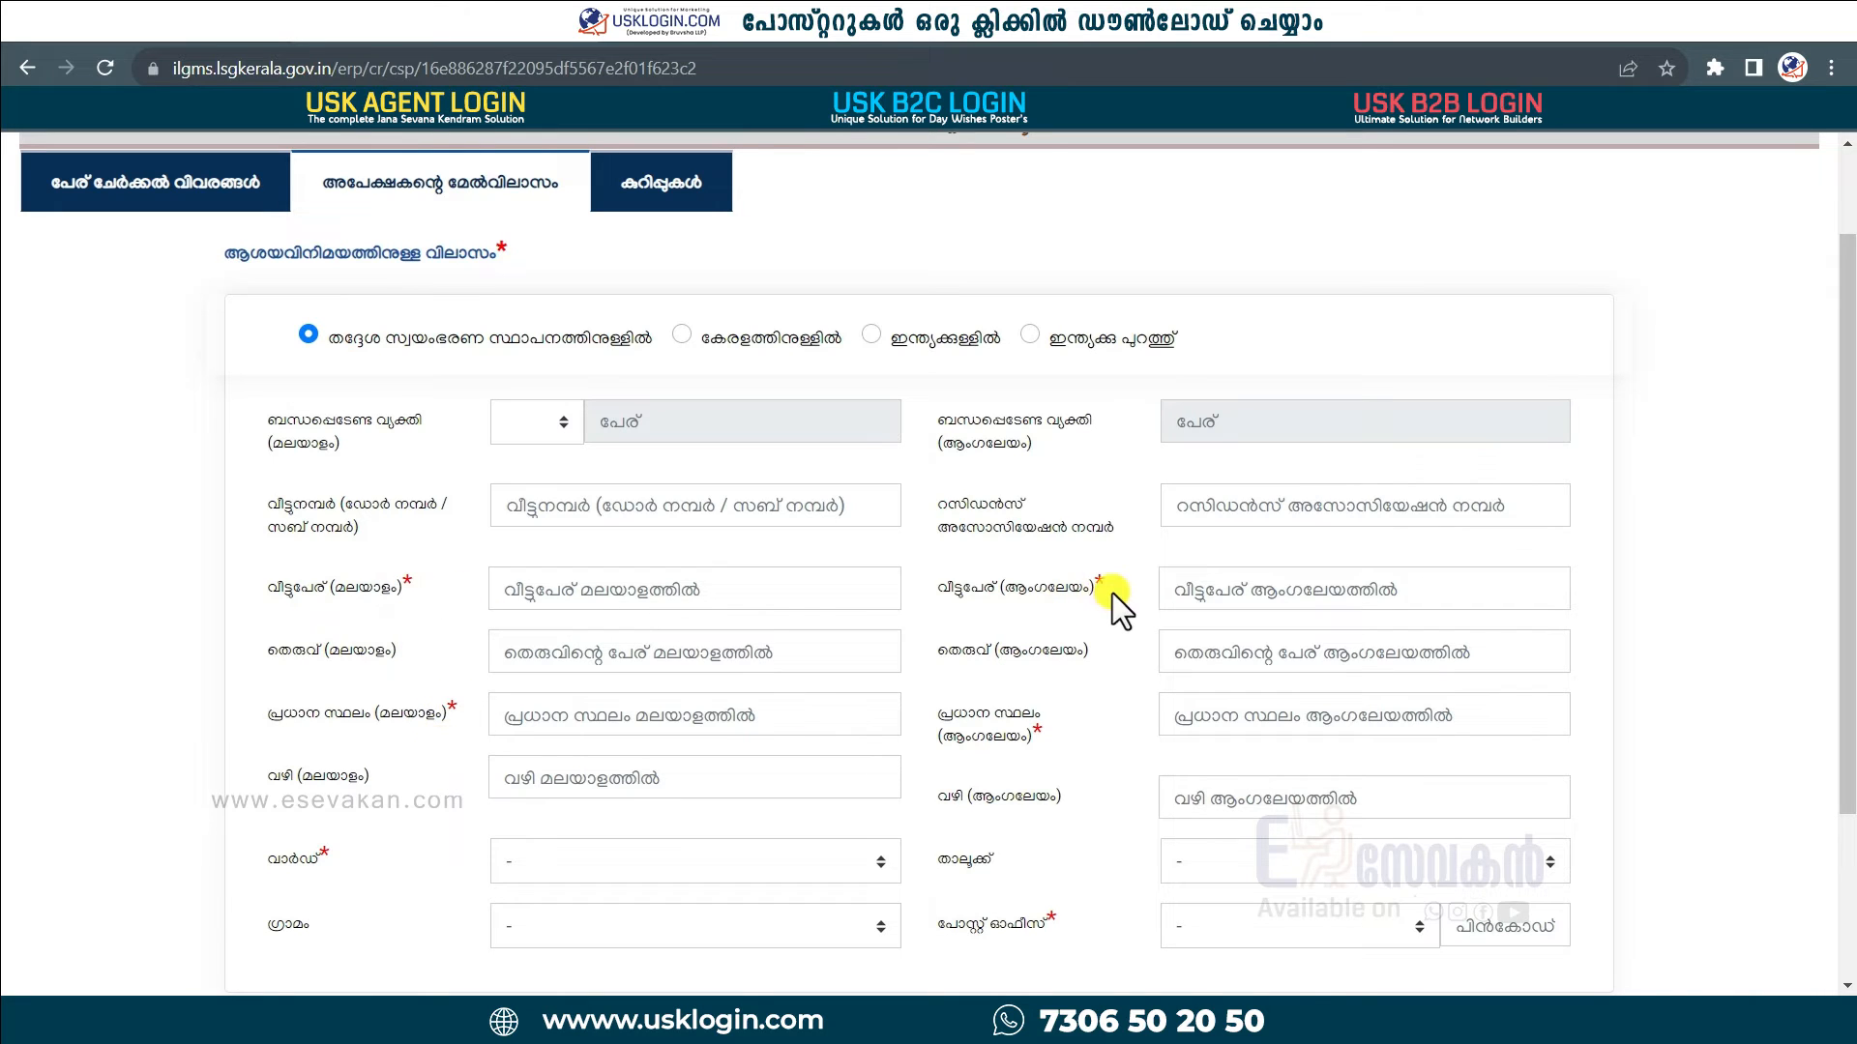
click(1036, 734)
click(1053, 925)
scroll(622, 651, down, 1)
scroll(622, 651, up, 1)
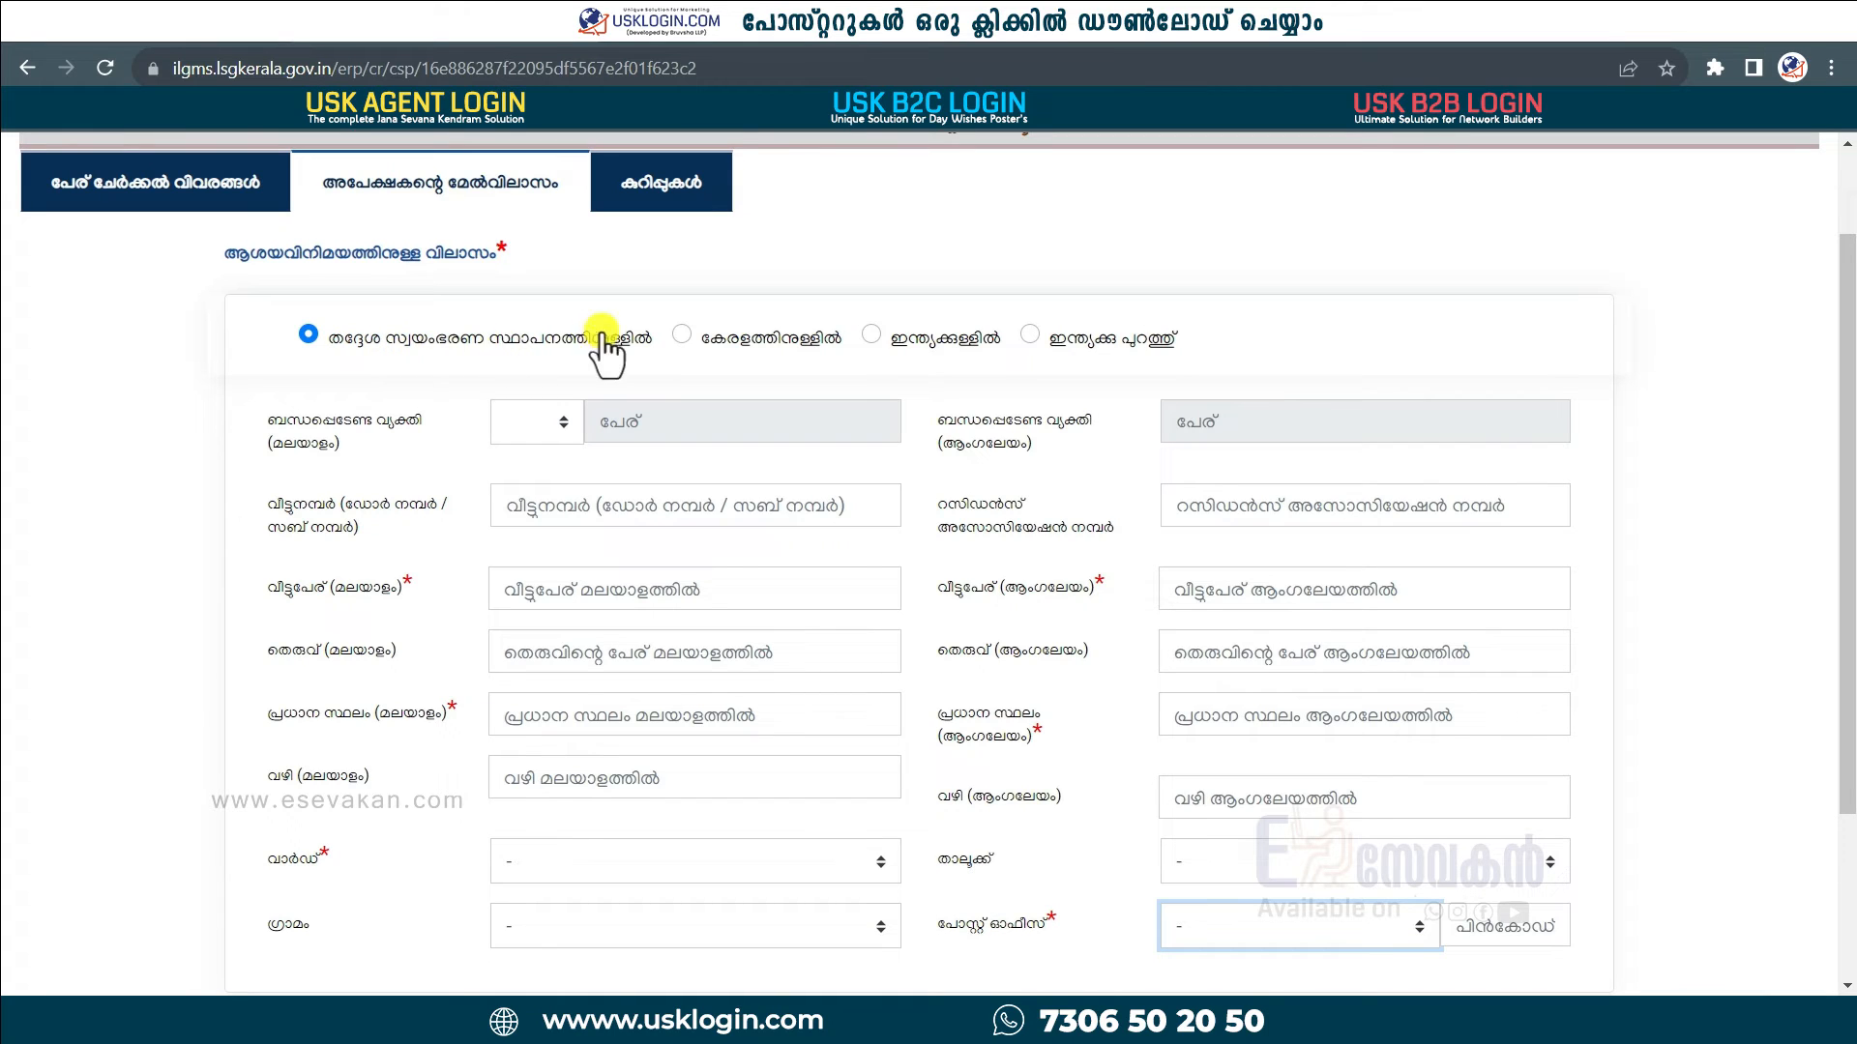
click(682, 335)
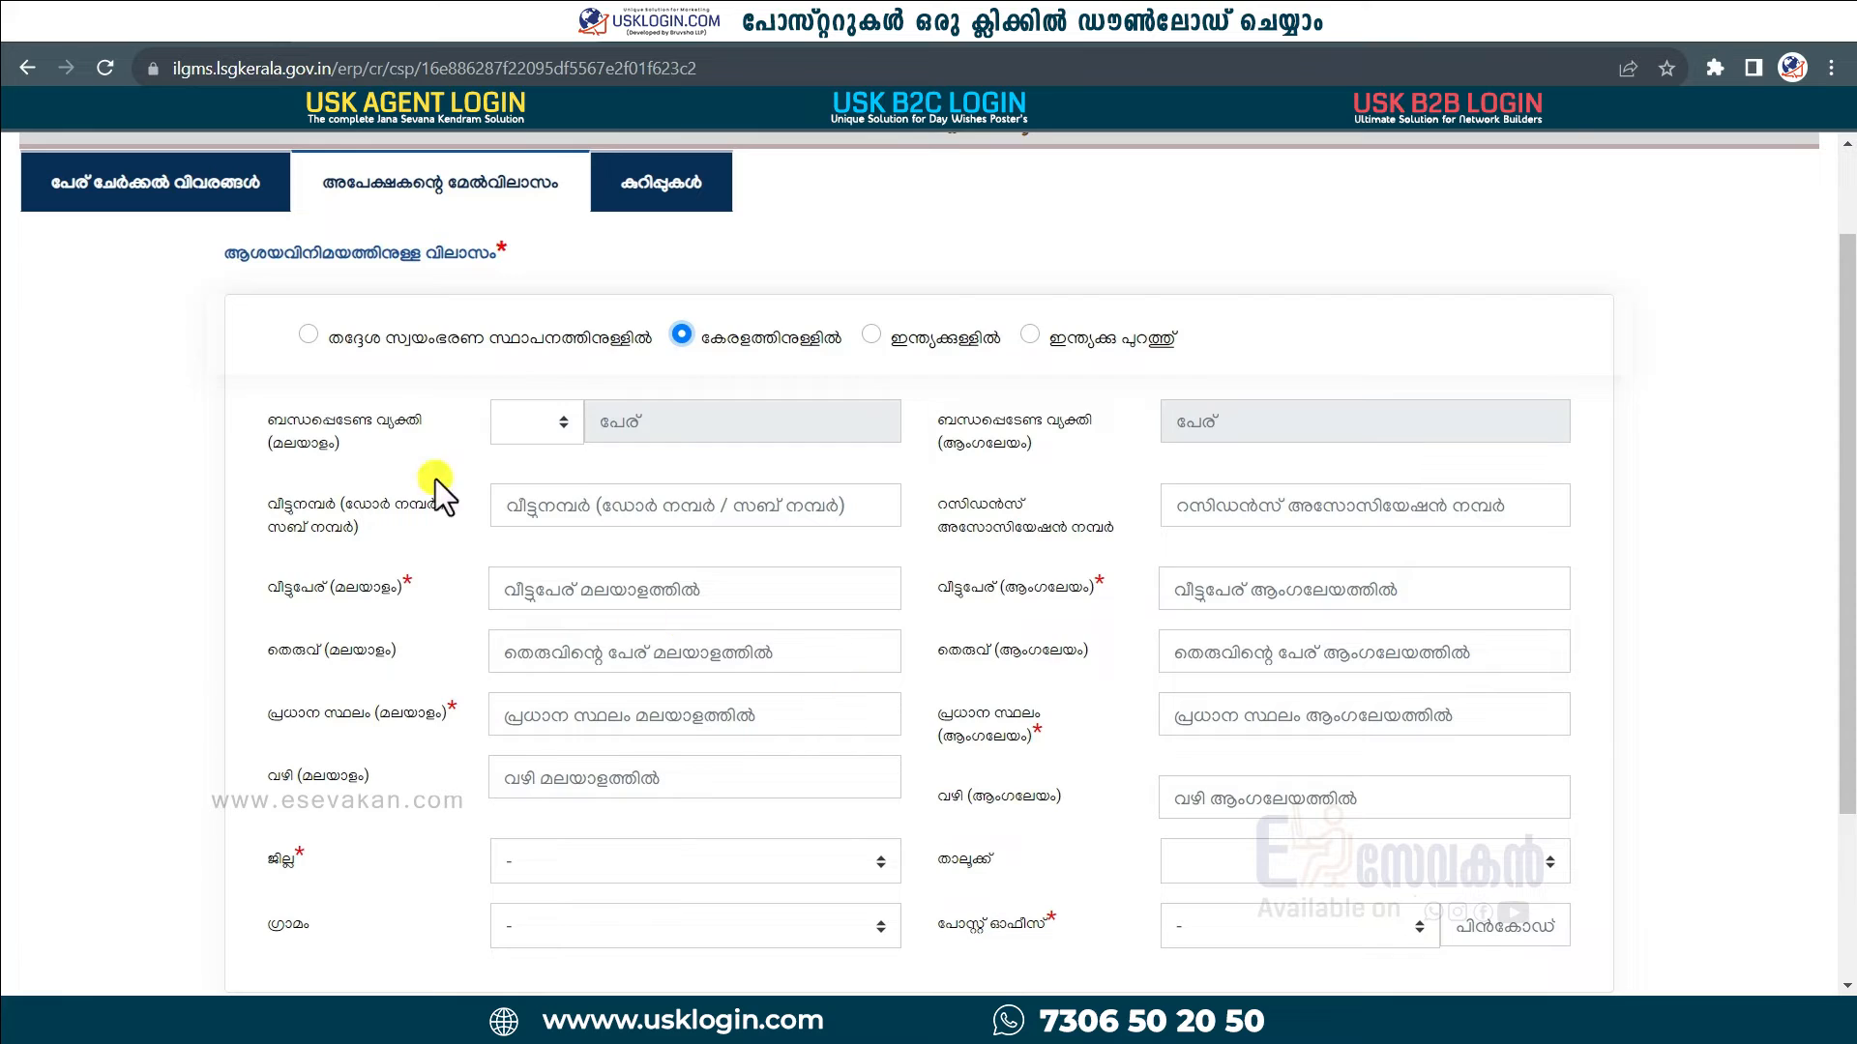
scroll(909, 816, down, 3)
click(919, 846)
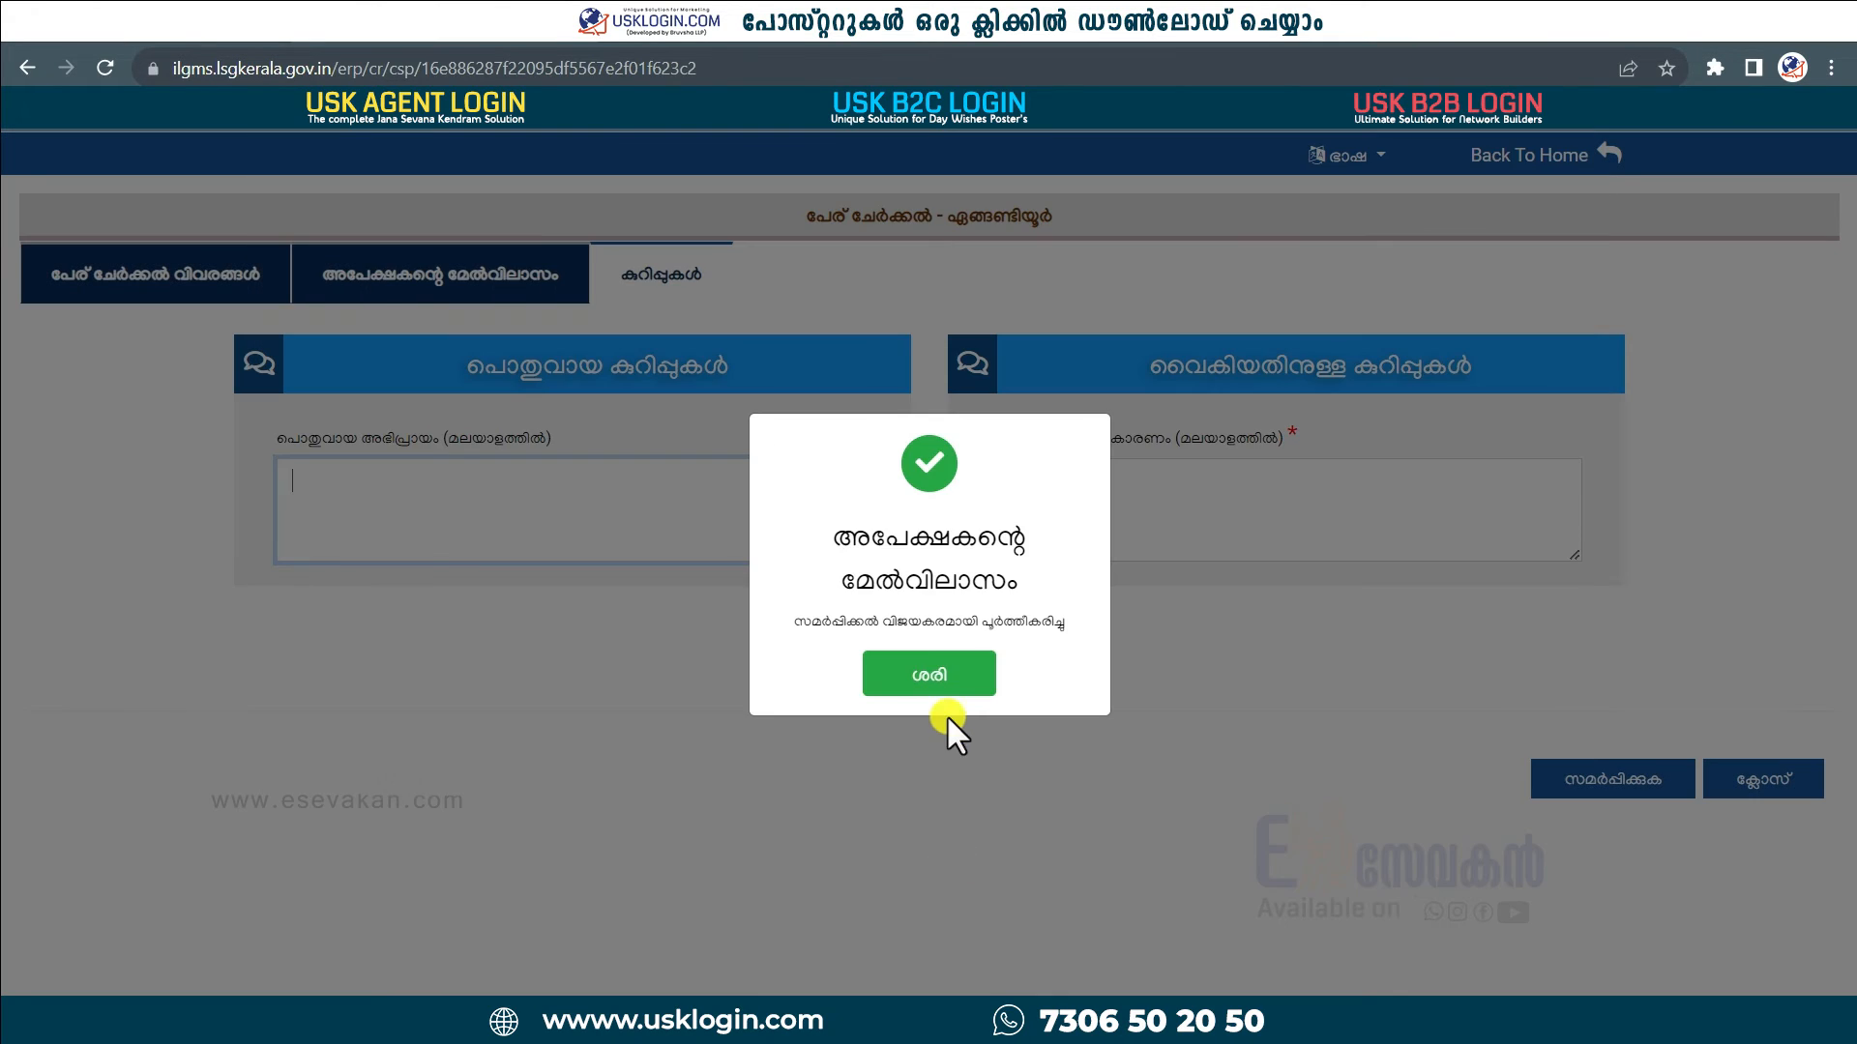
Type 'വിദേശ വാസം ആയിരുന്നു' in Malayalam as the reason for delay.
click(941, 678)
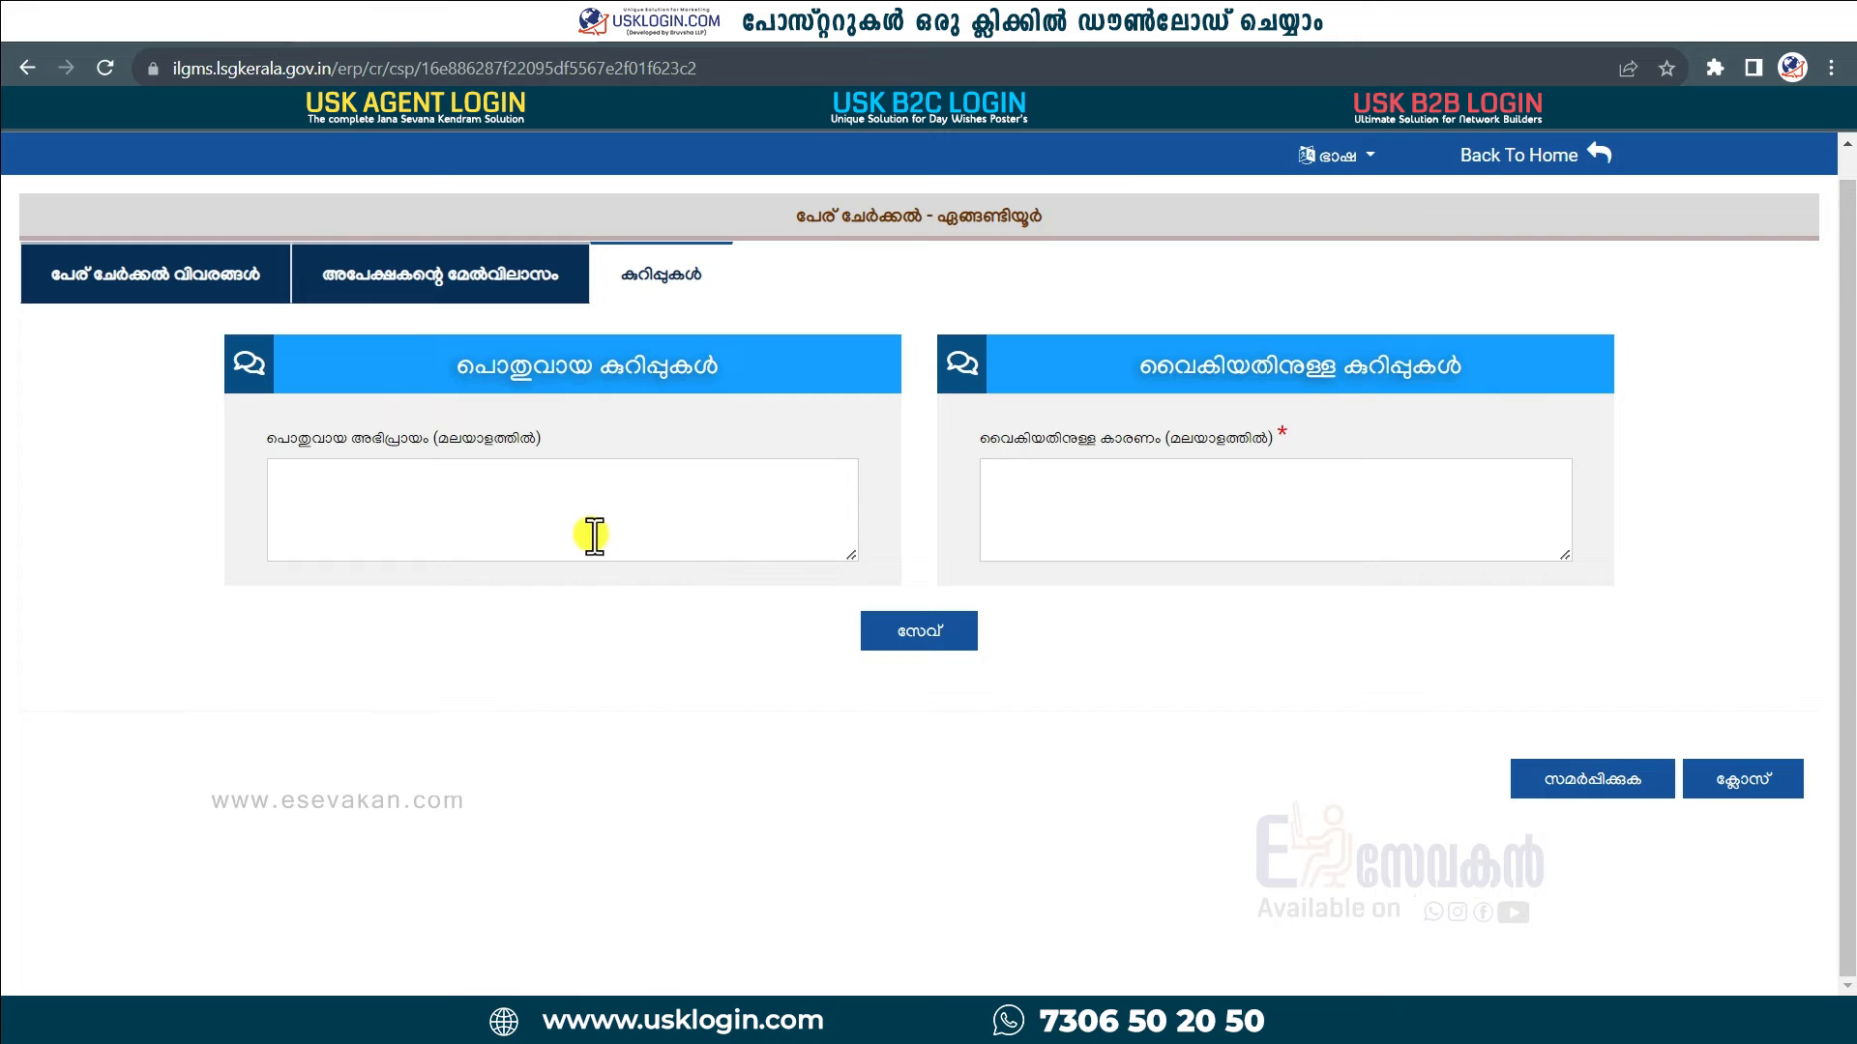
click(523, 508)
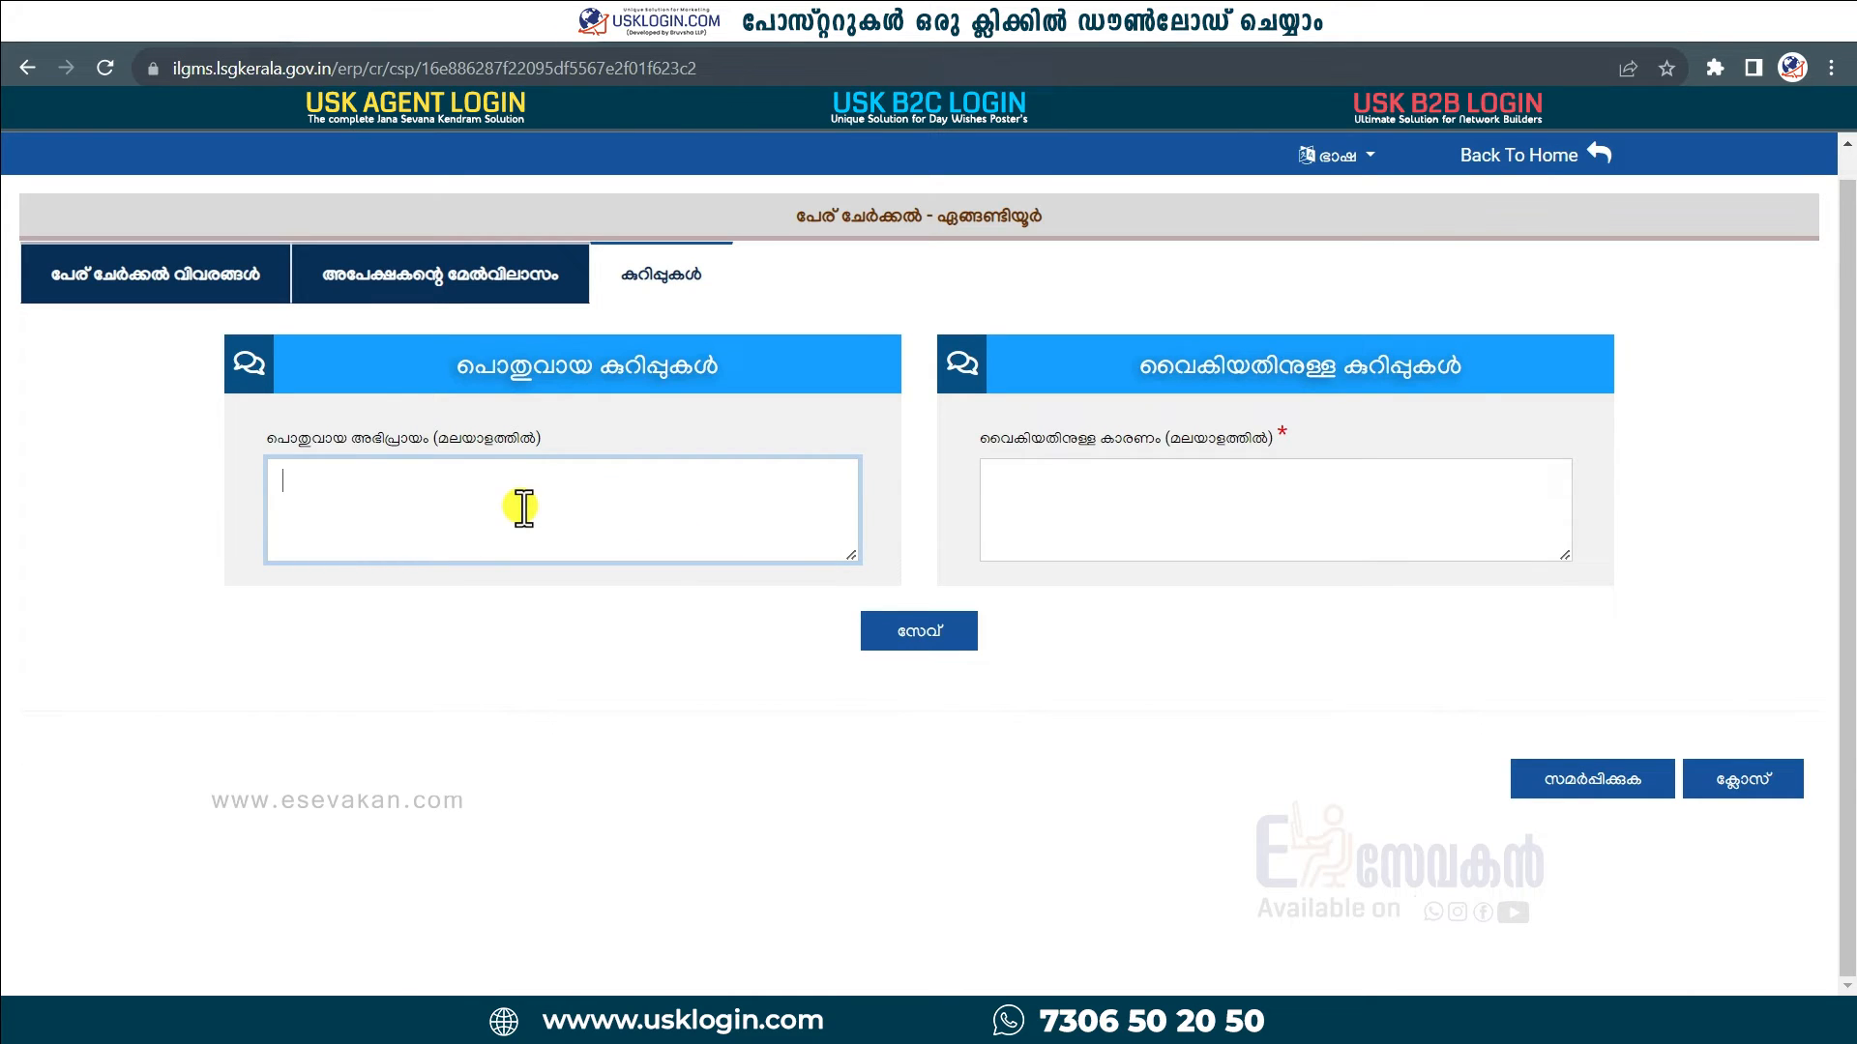
click(1135, 477)
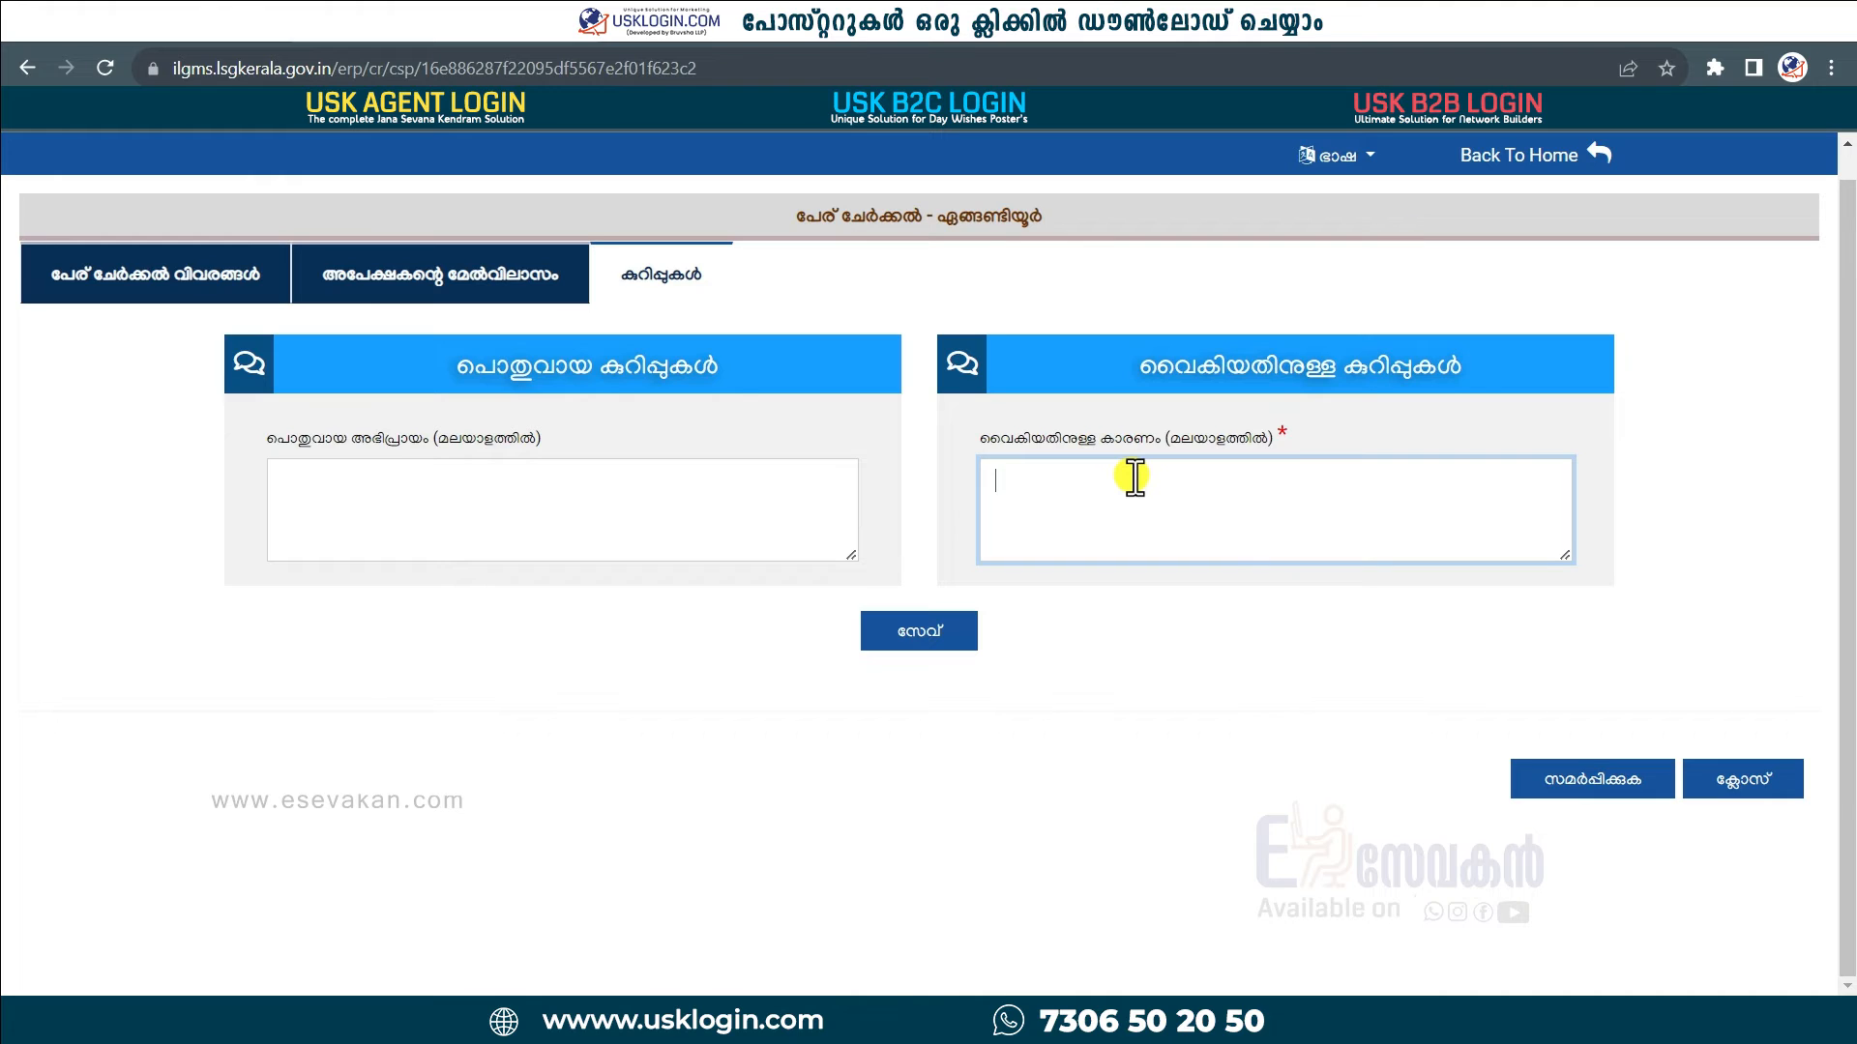
click(1717, 1021)
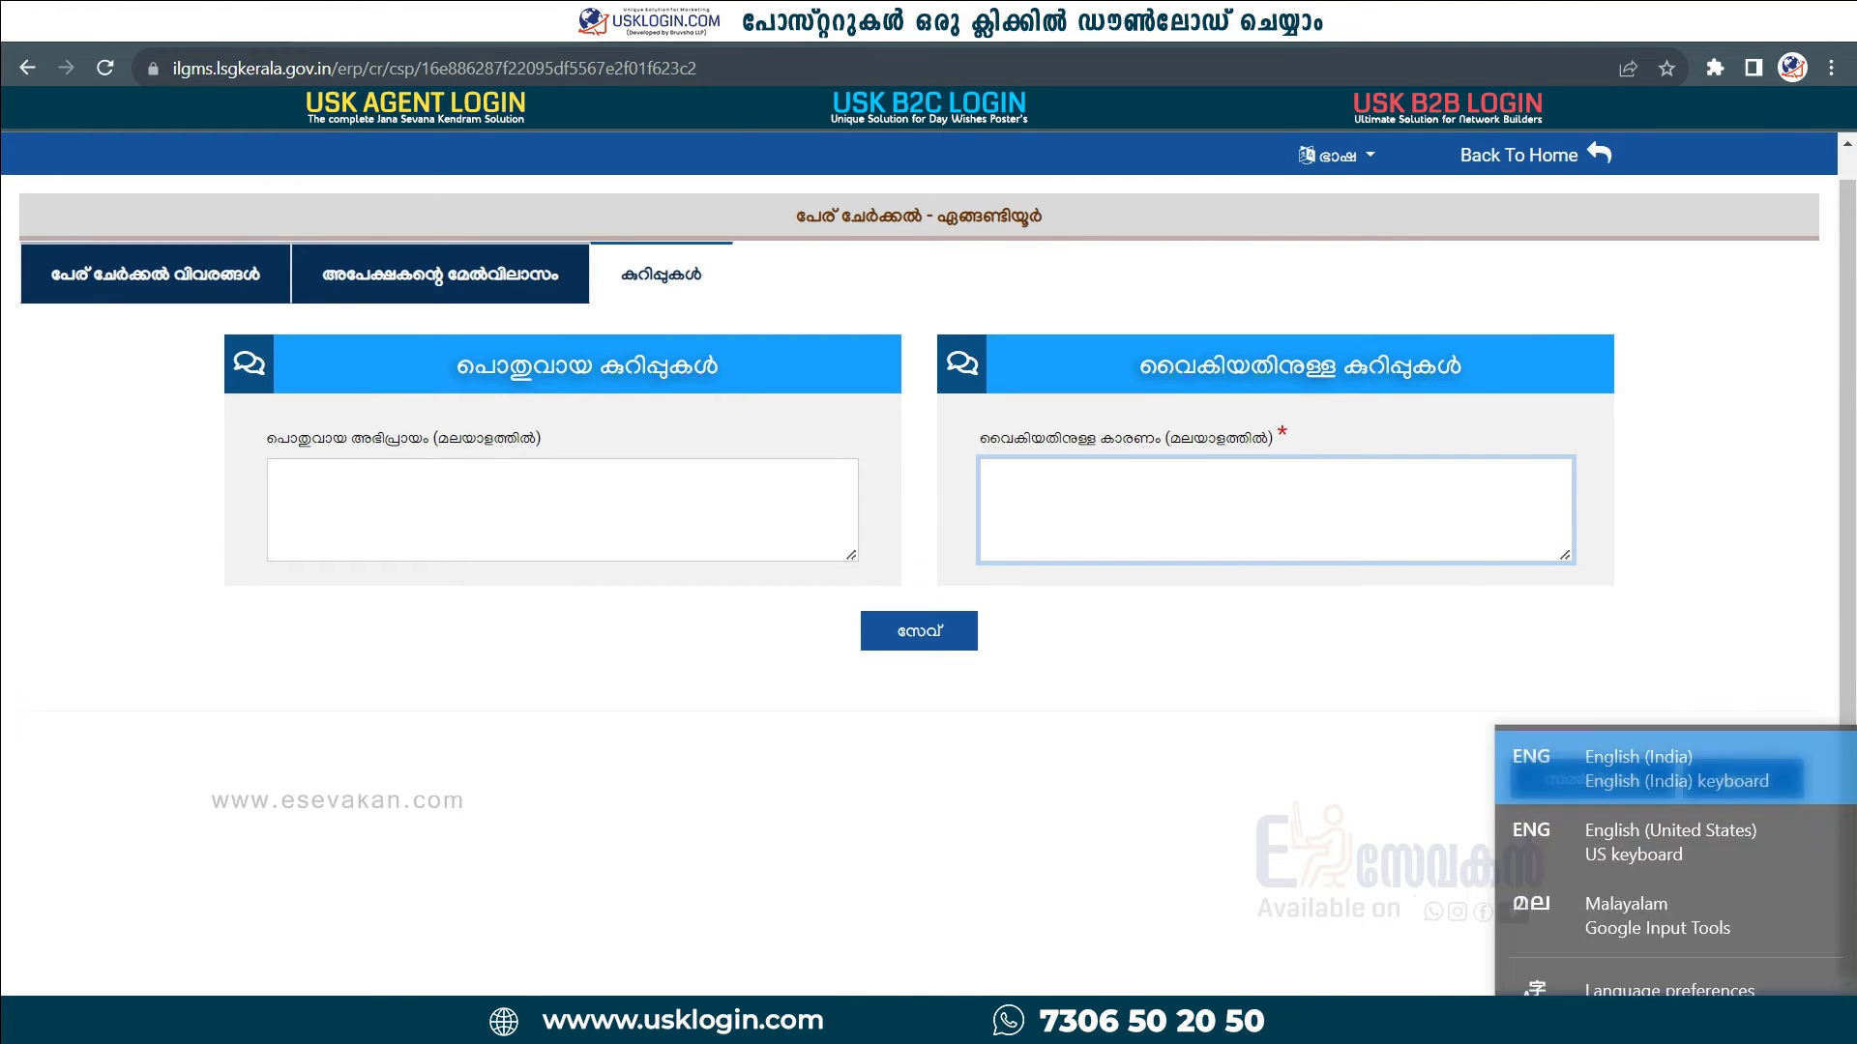
click(1660, 885)
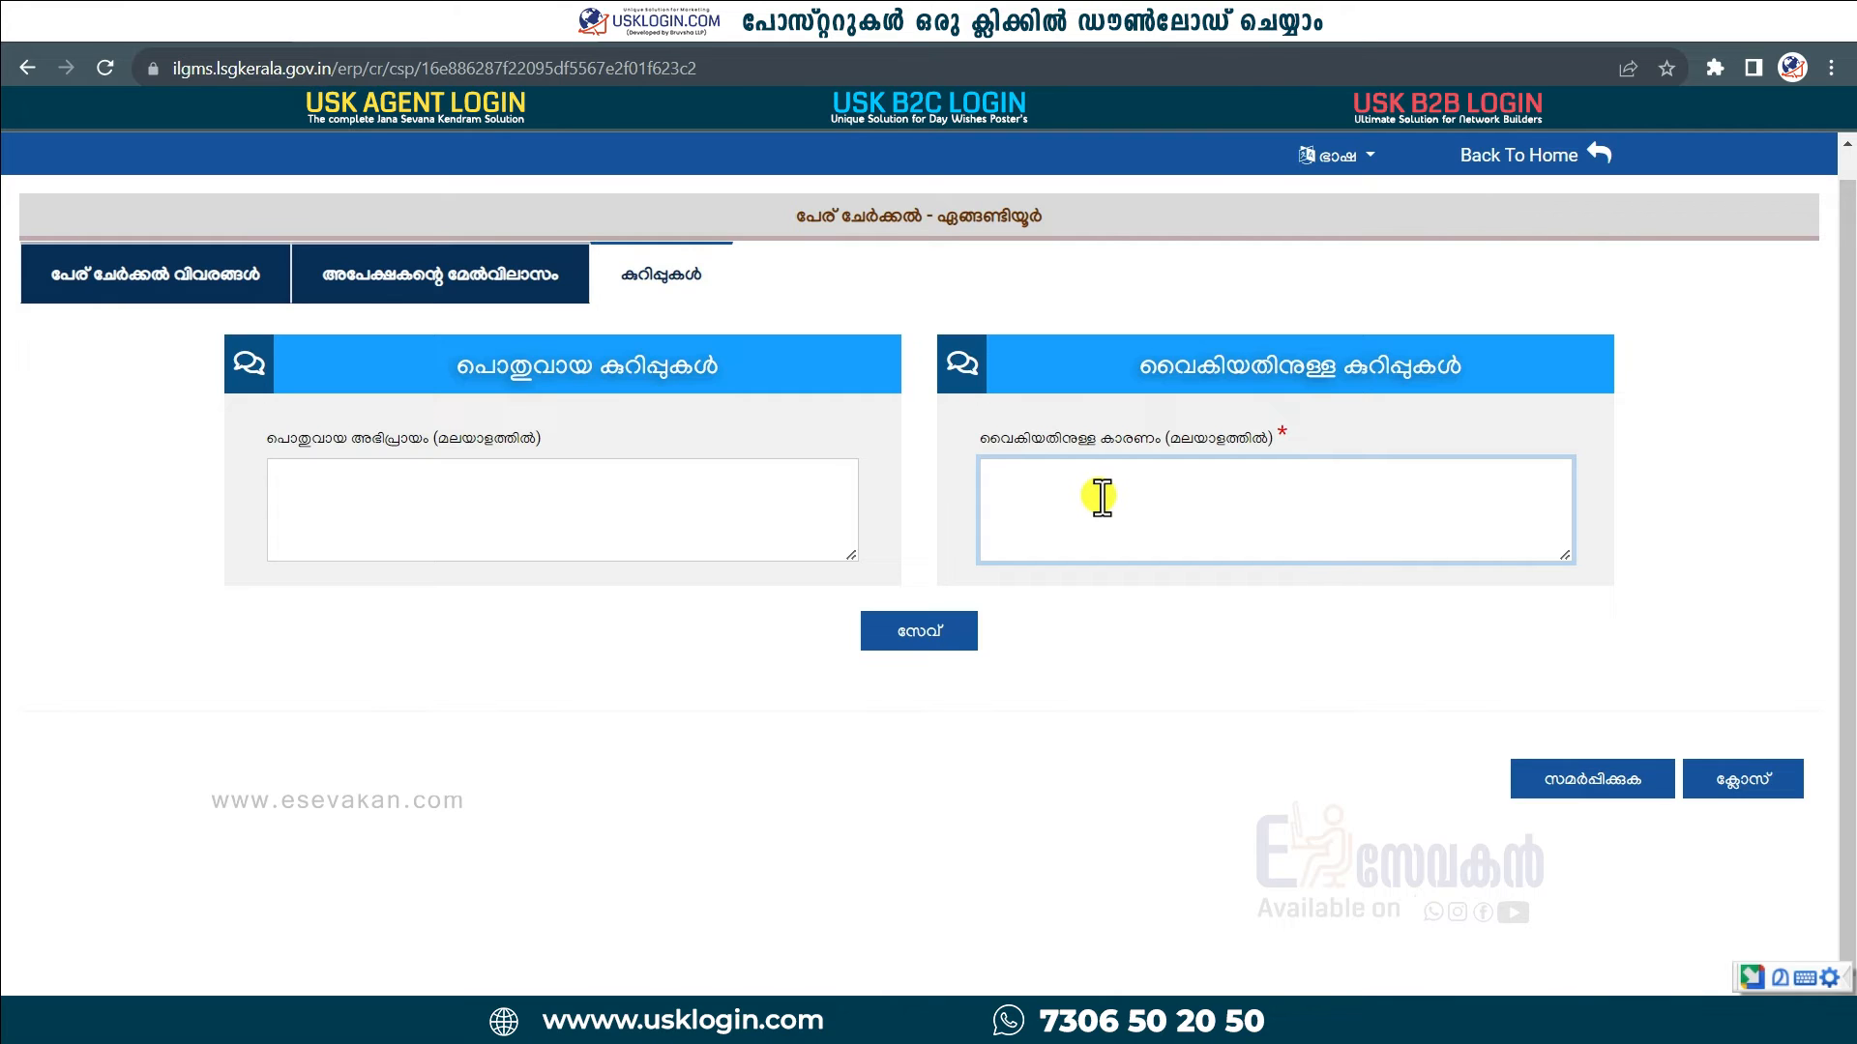
text(വിദേശ വാസം ആയിരുന്നു)
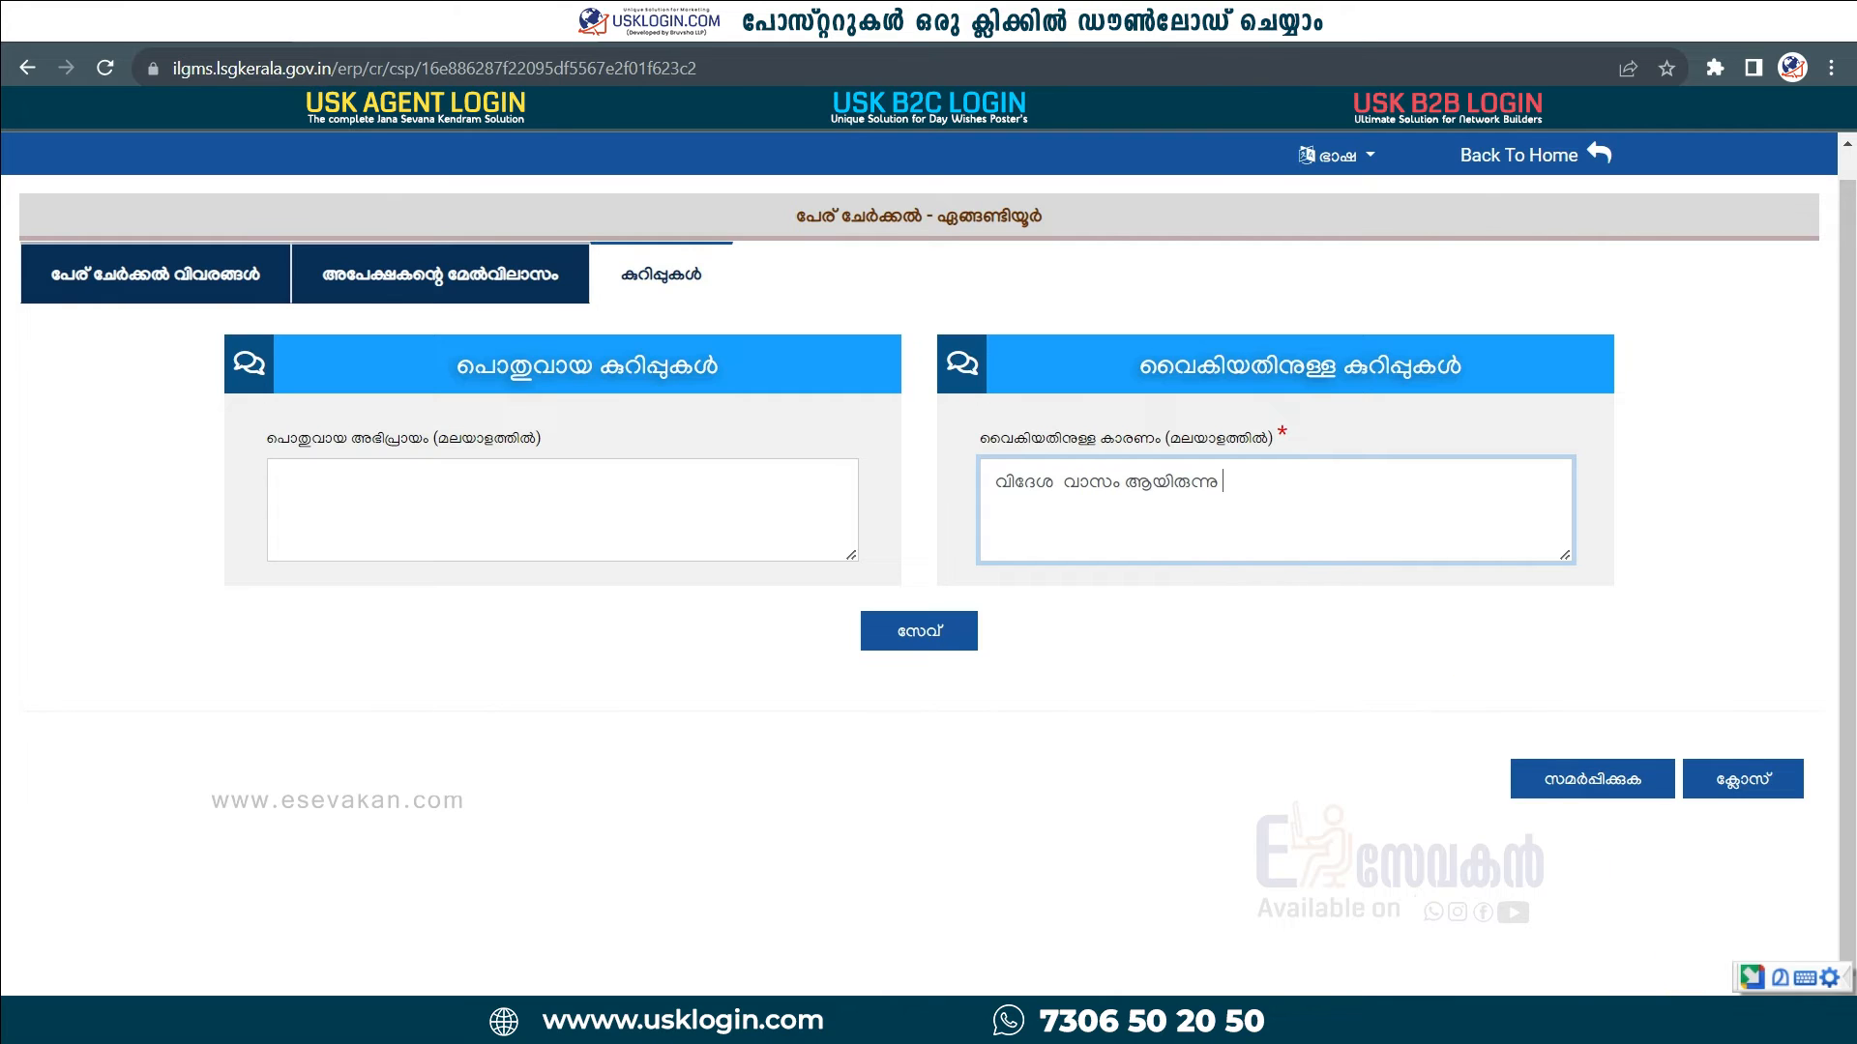
key(super+space)
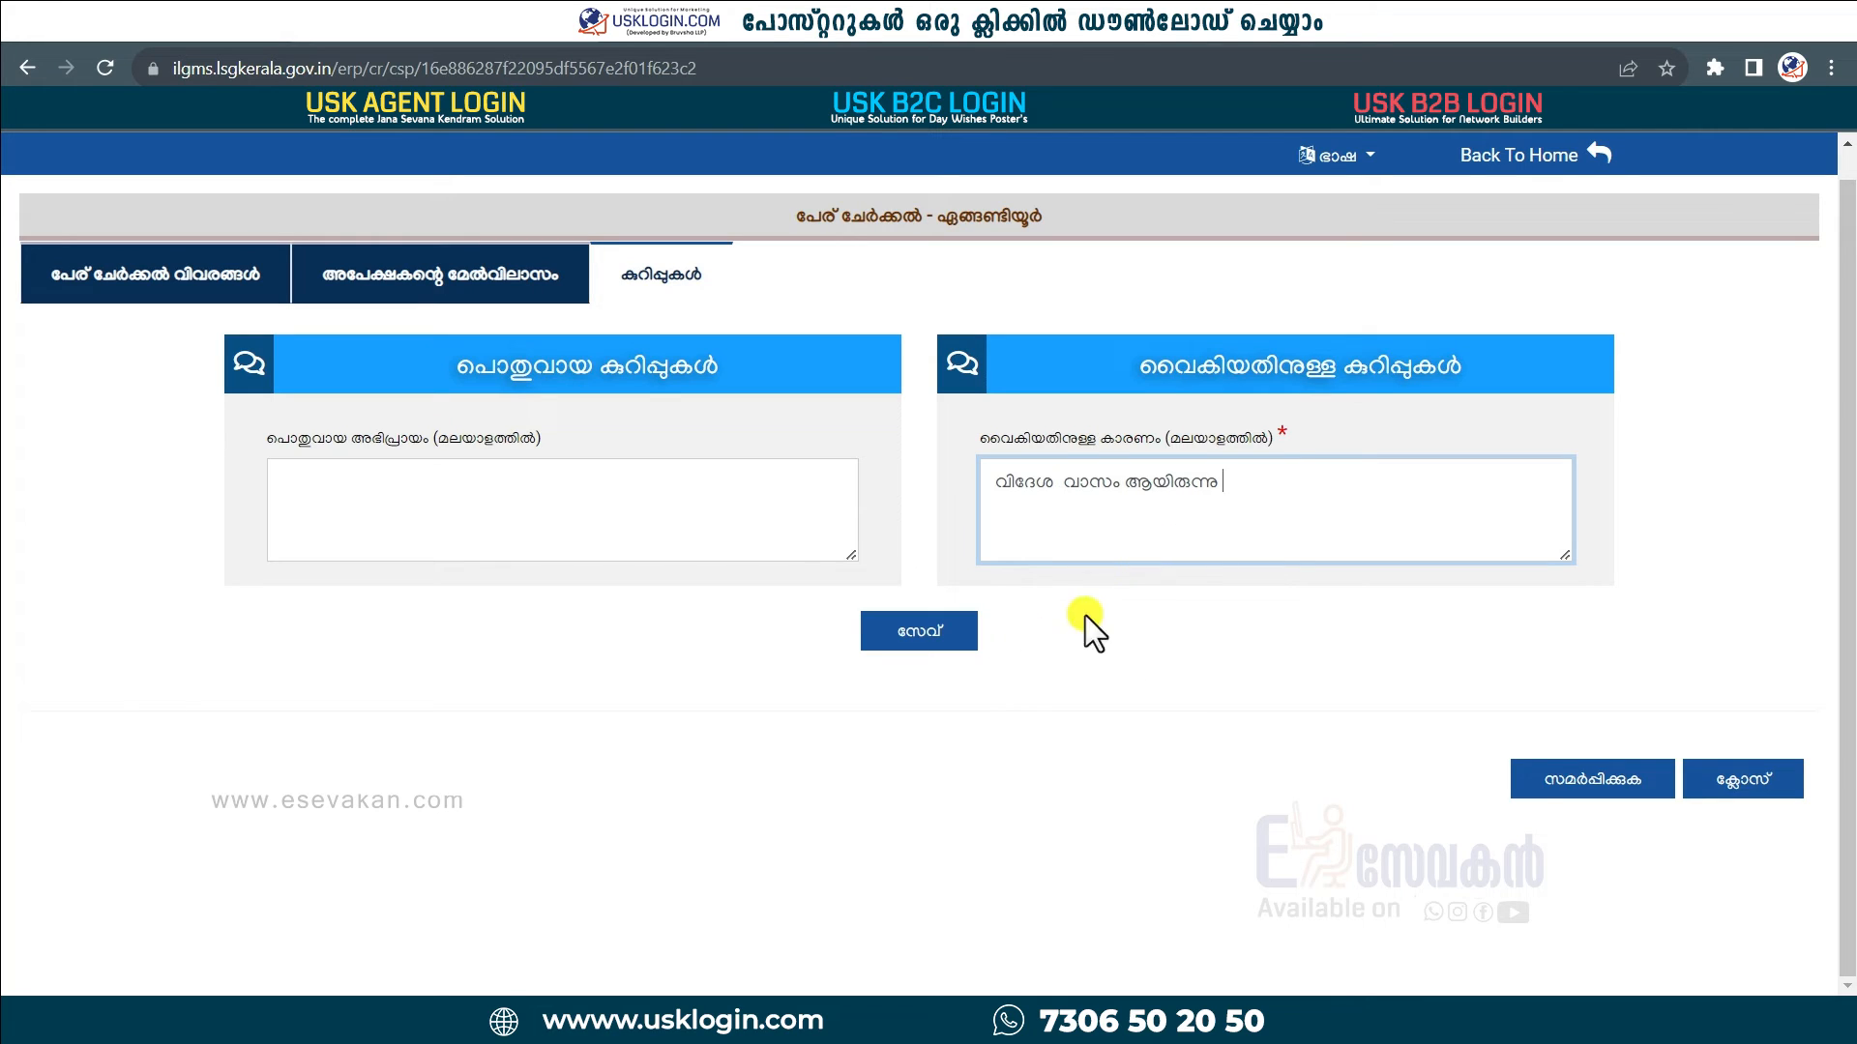
Save the remarks and request submission of the enquiry.
click(949, 640)
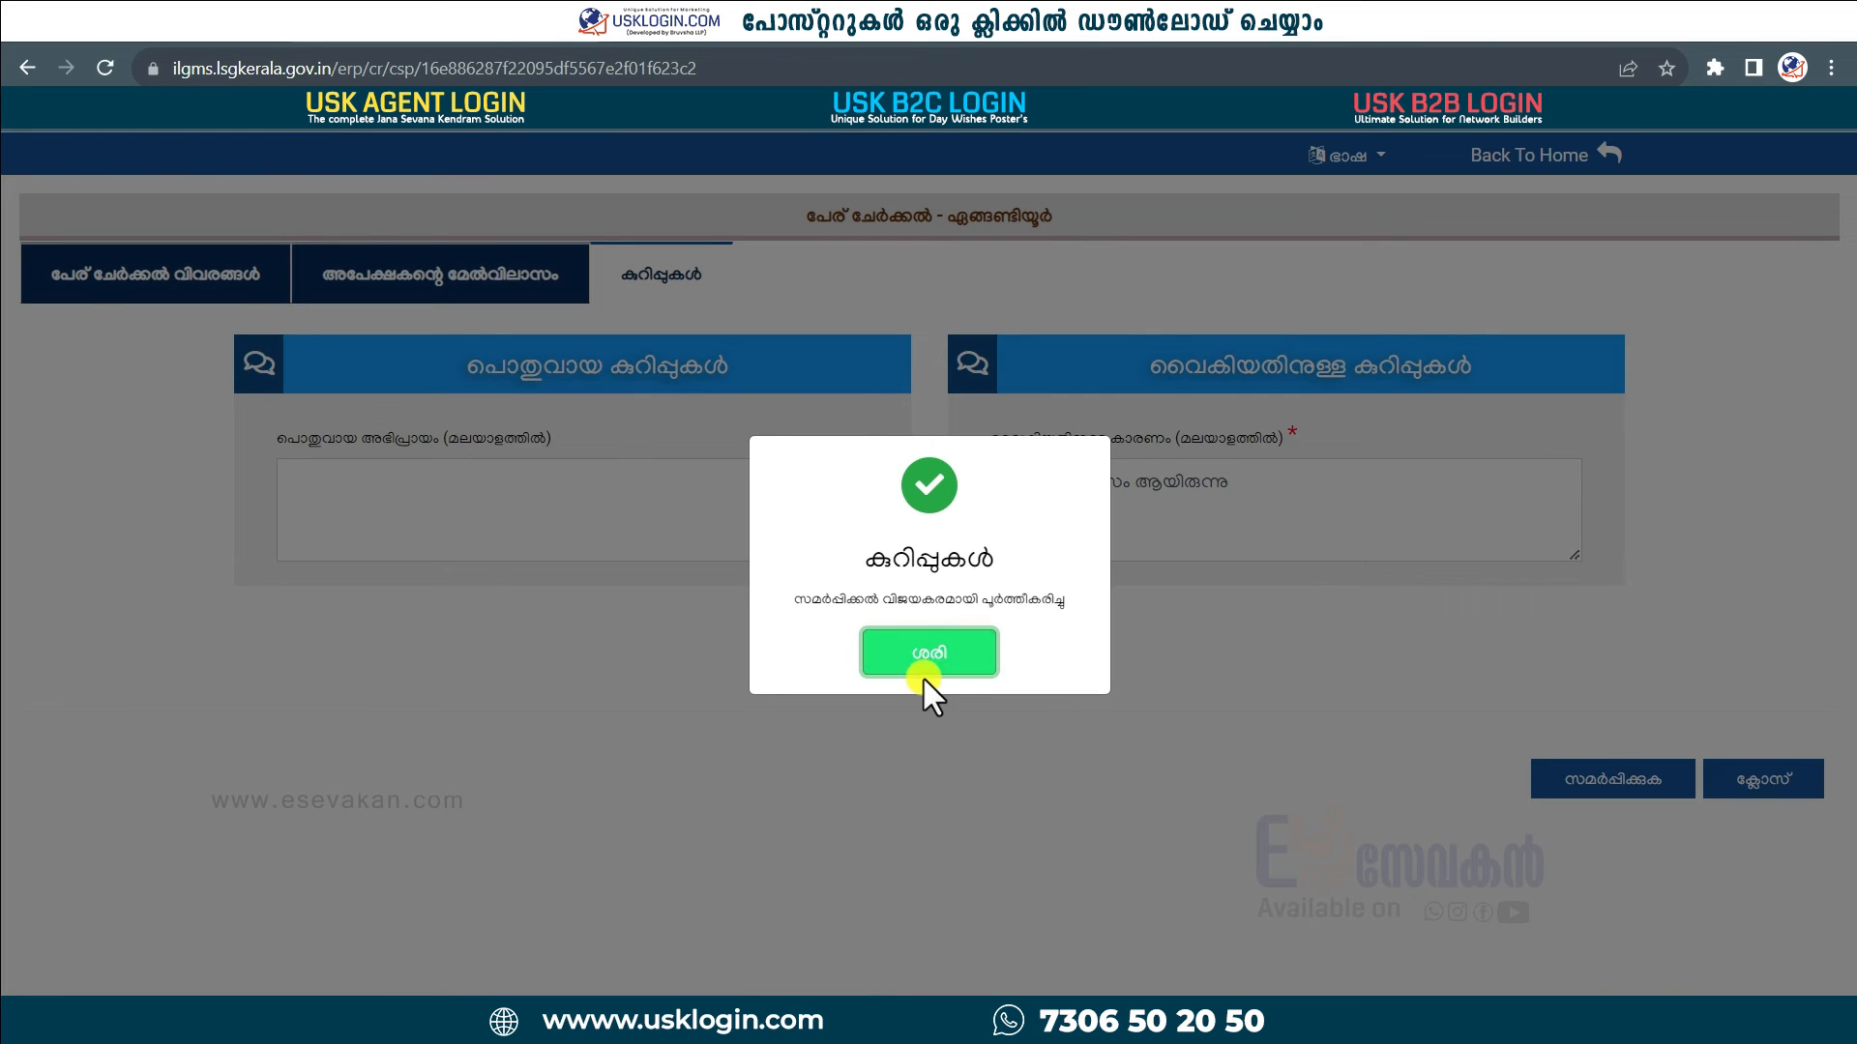
click(930, 665)
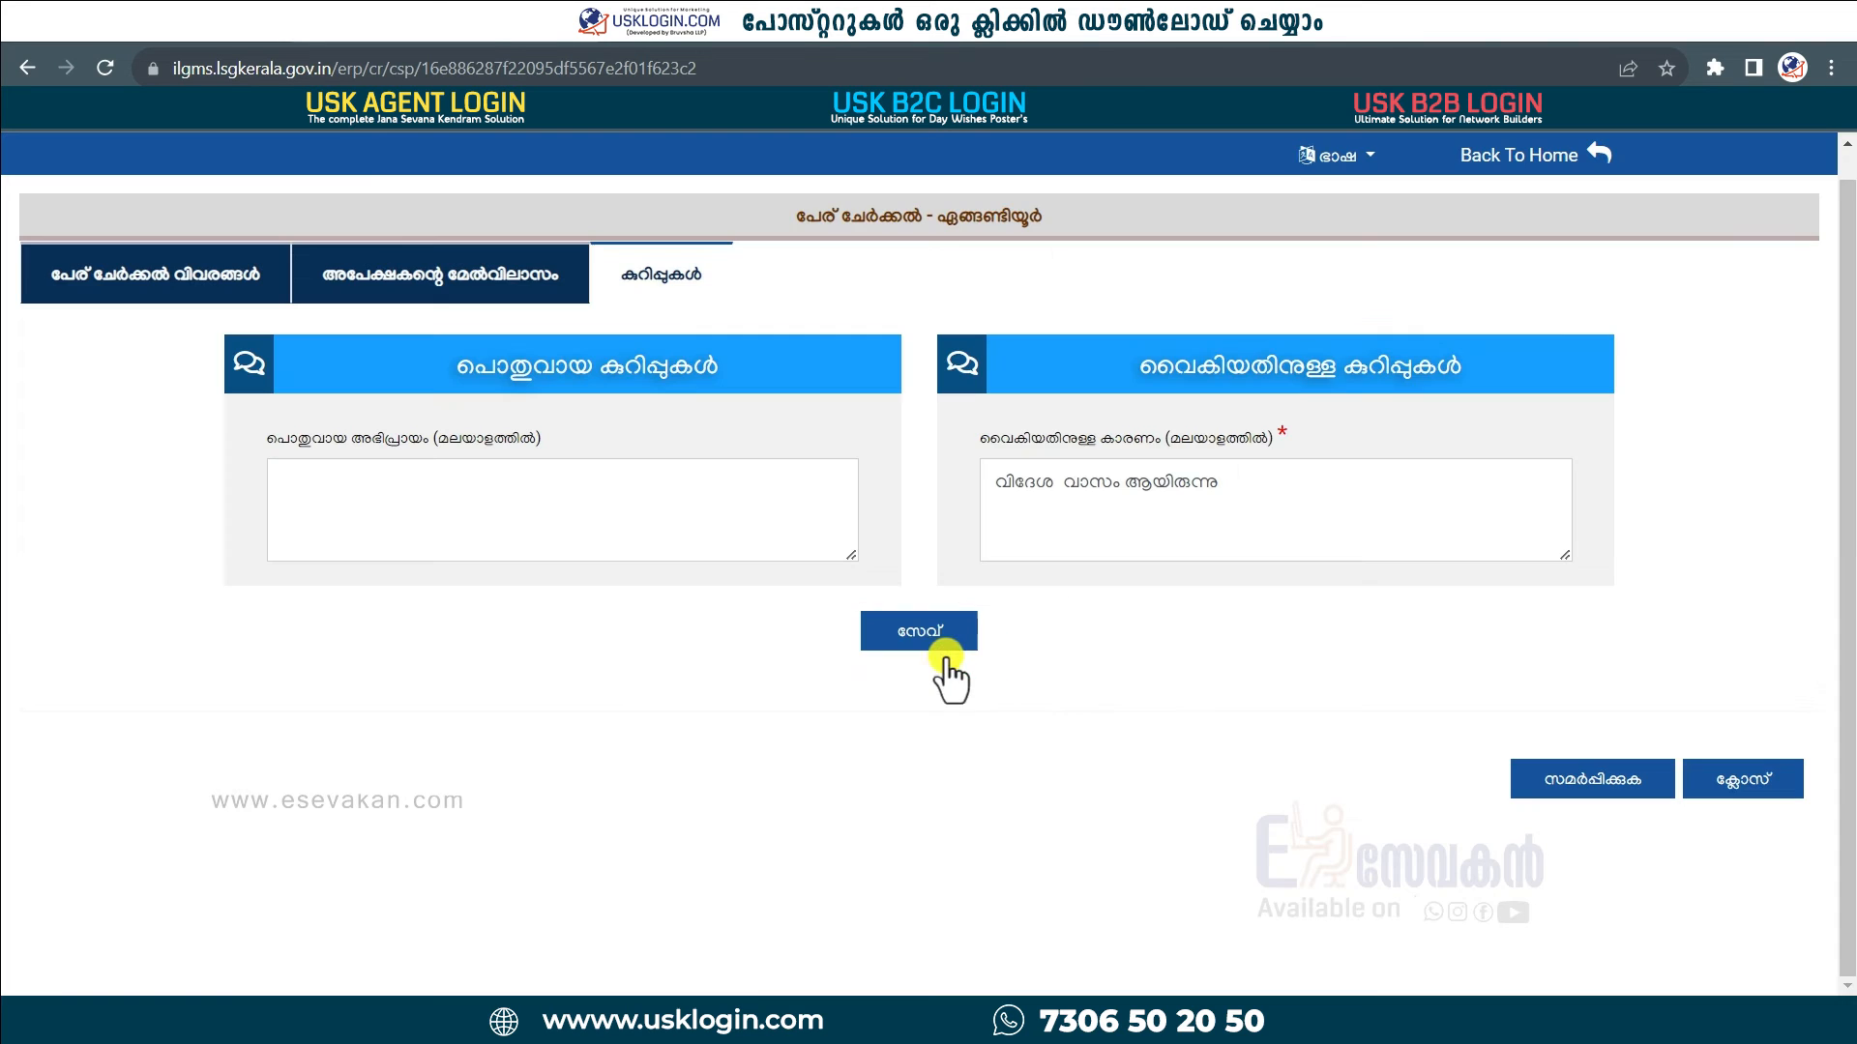
click(1615, 783)
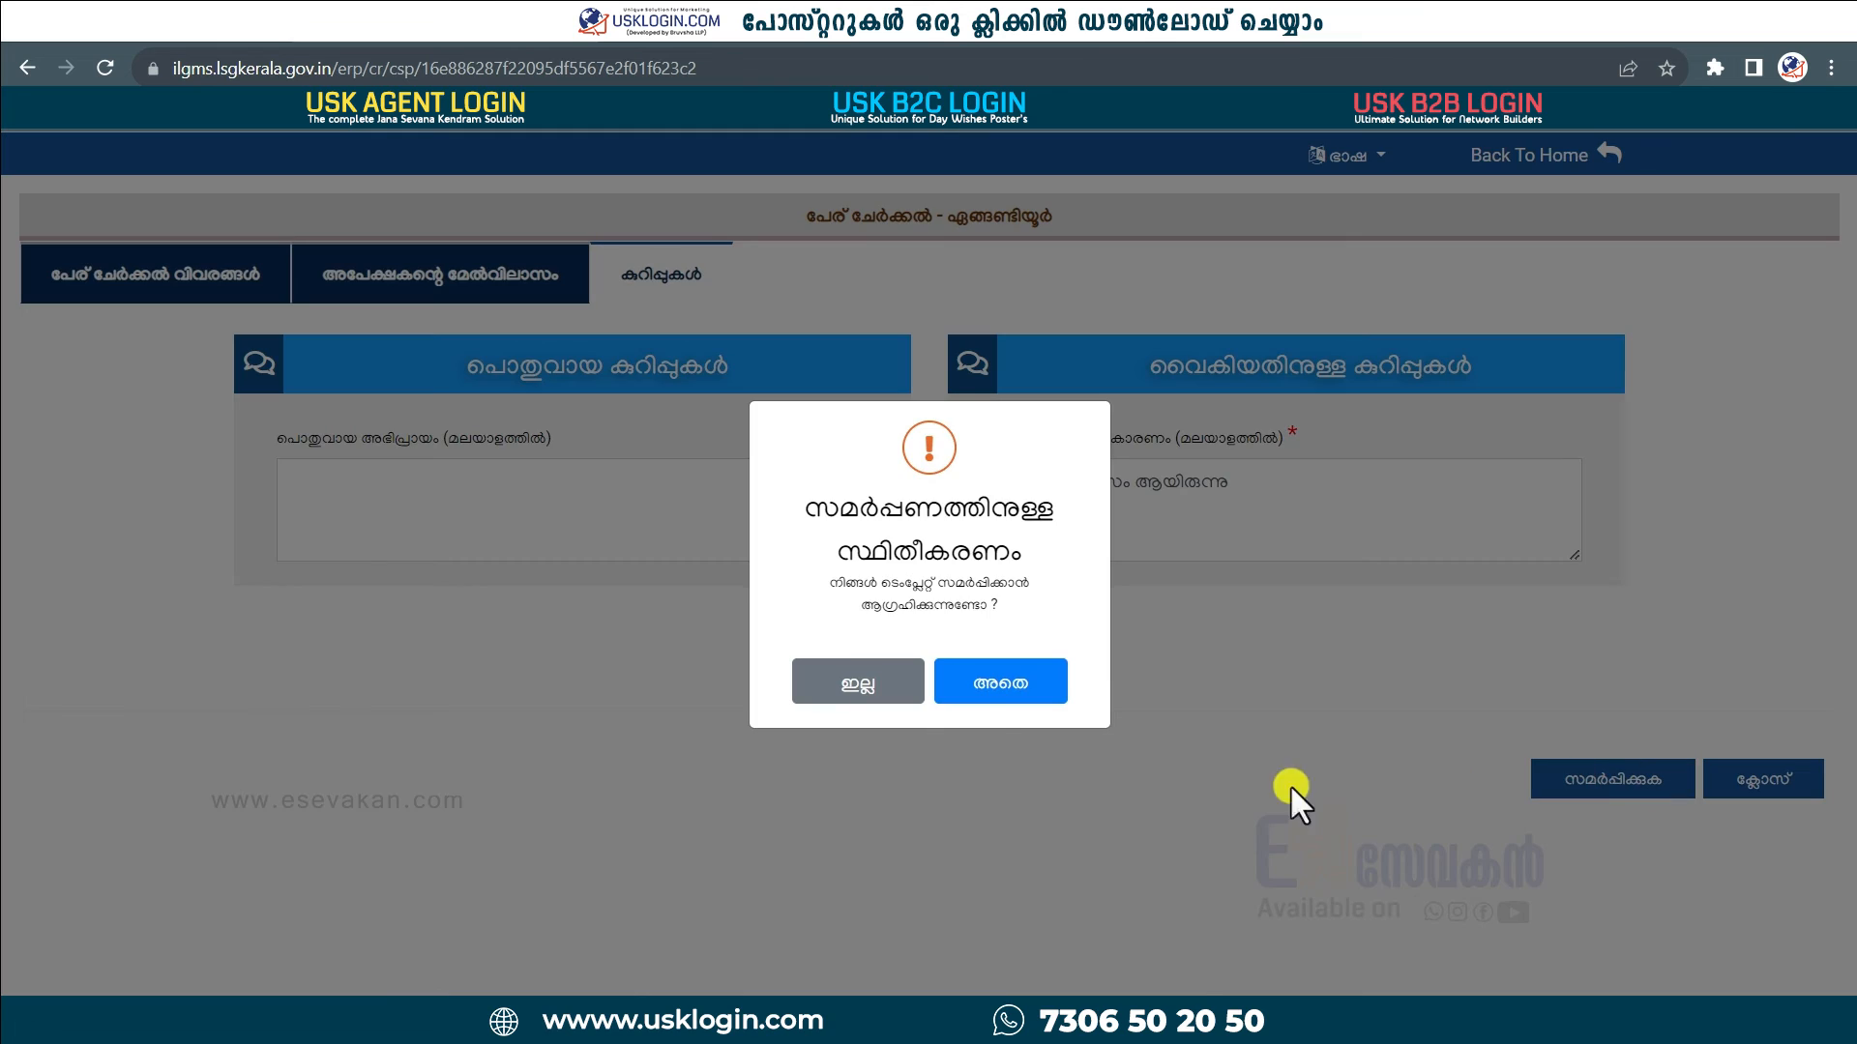
Confirm the enquiry submission and scroll to the service details.
click(1017, 684)
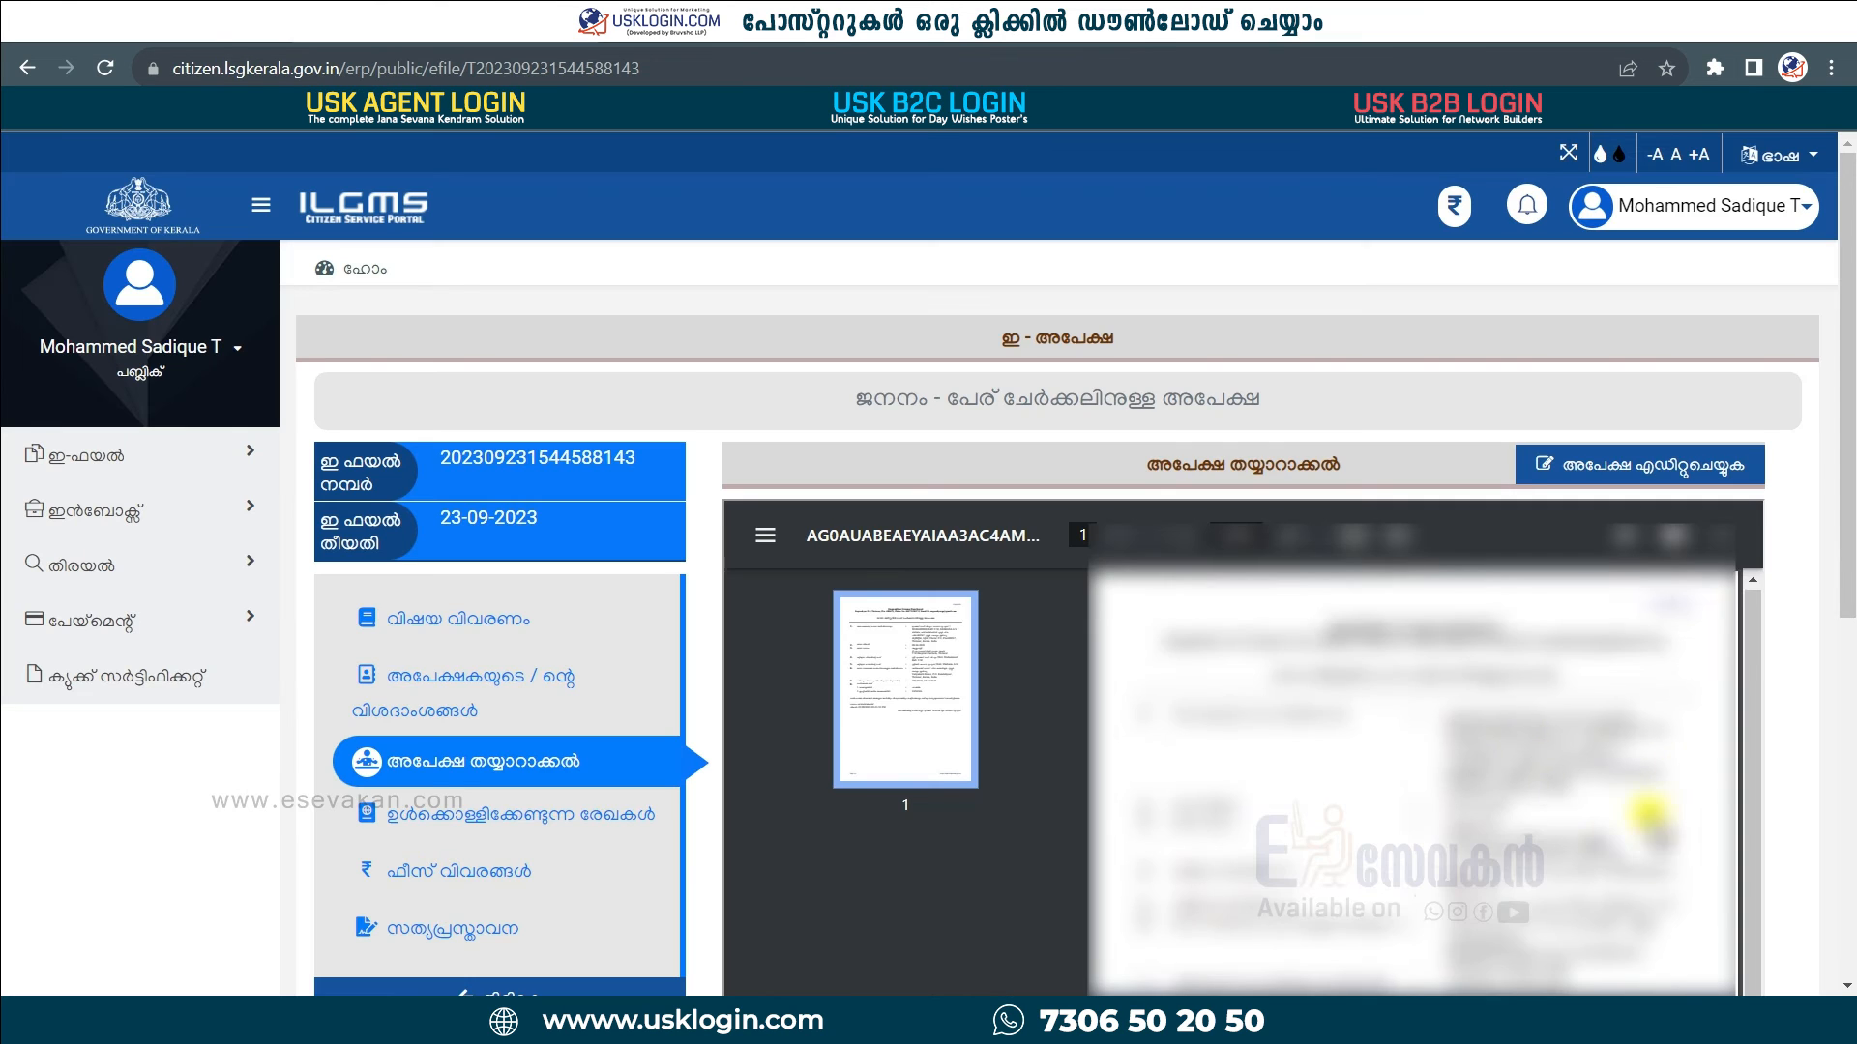
drag(1845, 435, 1849, 754)
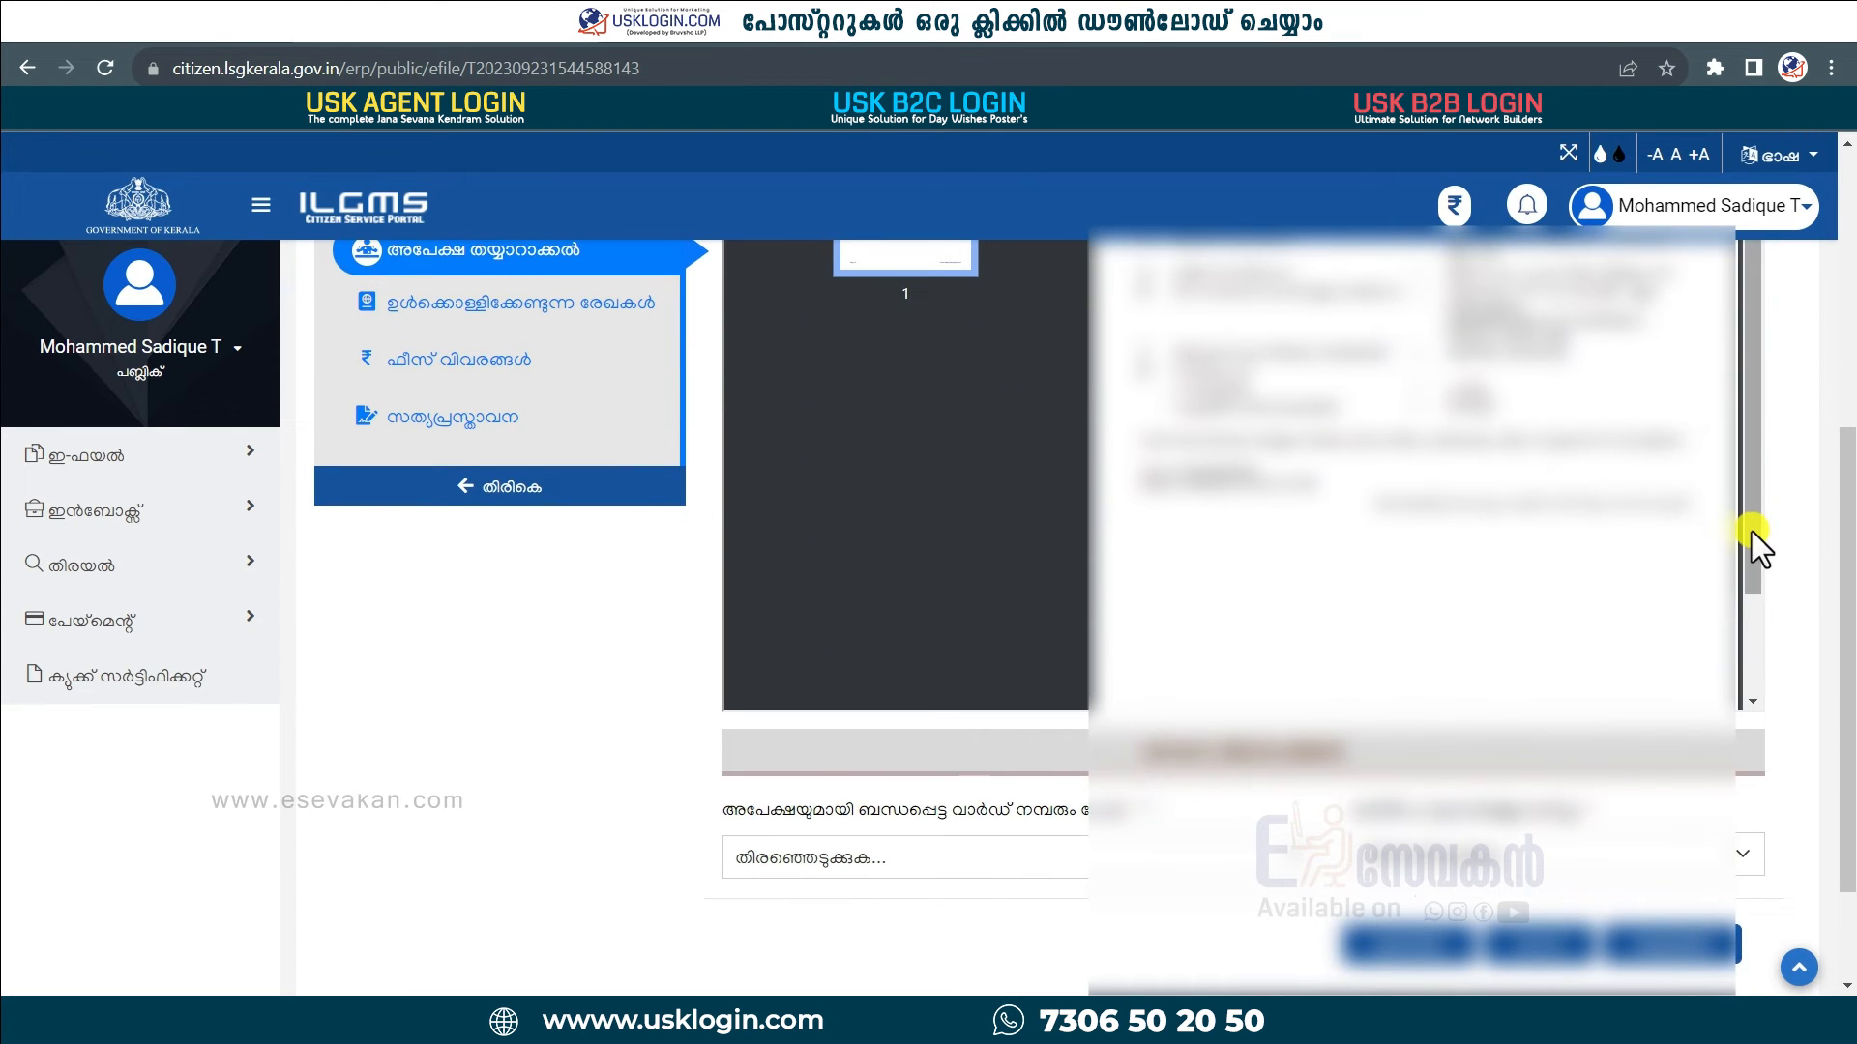
drag(1750, 528, 1754, 363)
scroll(1807, 567, up, 3)
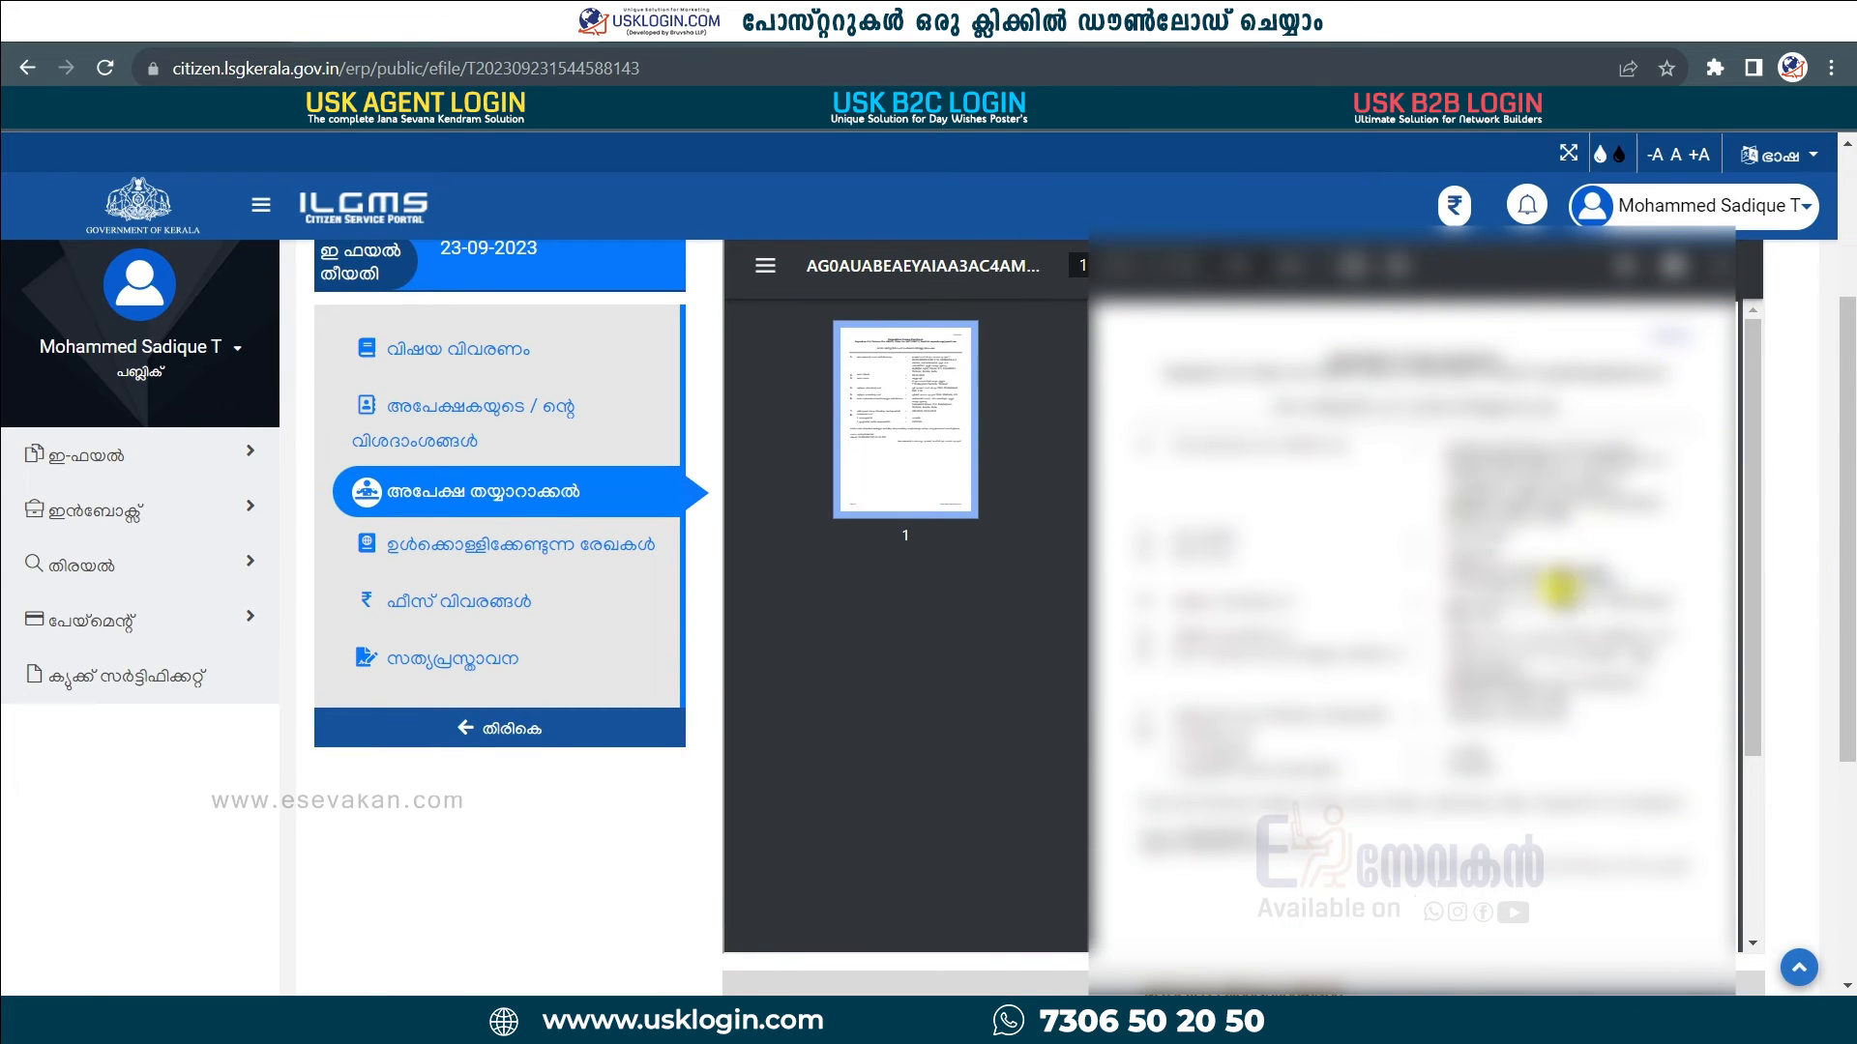
scroll(1489, 577, down, 3)
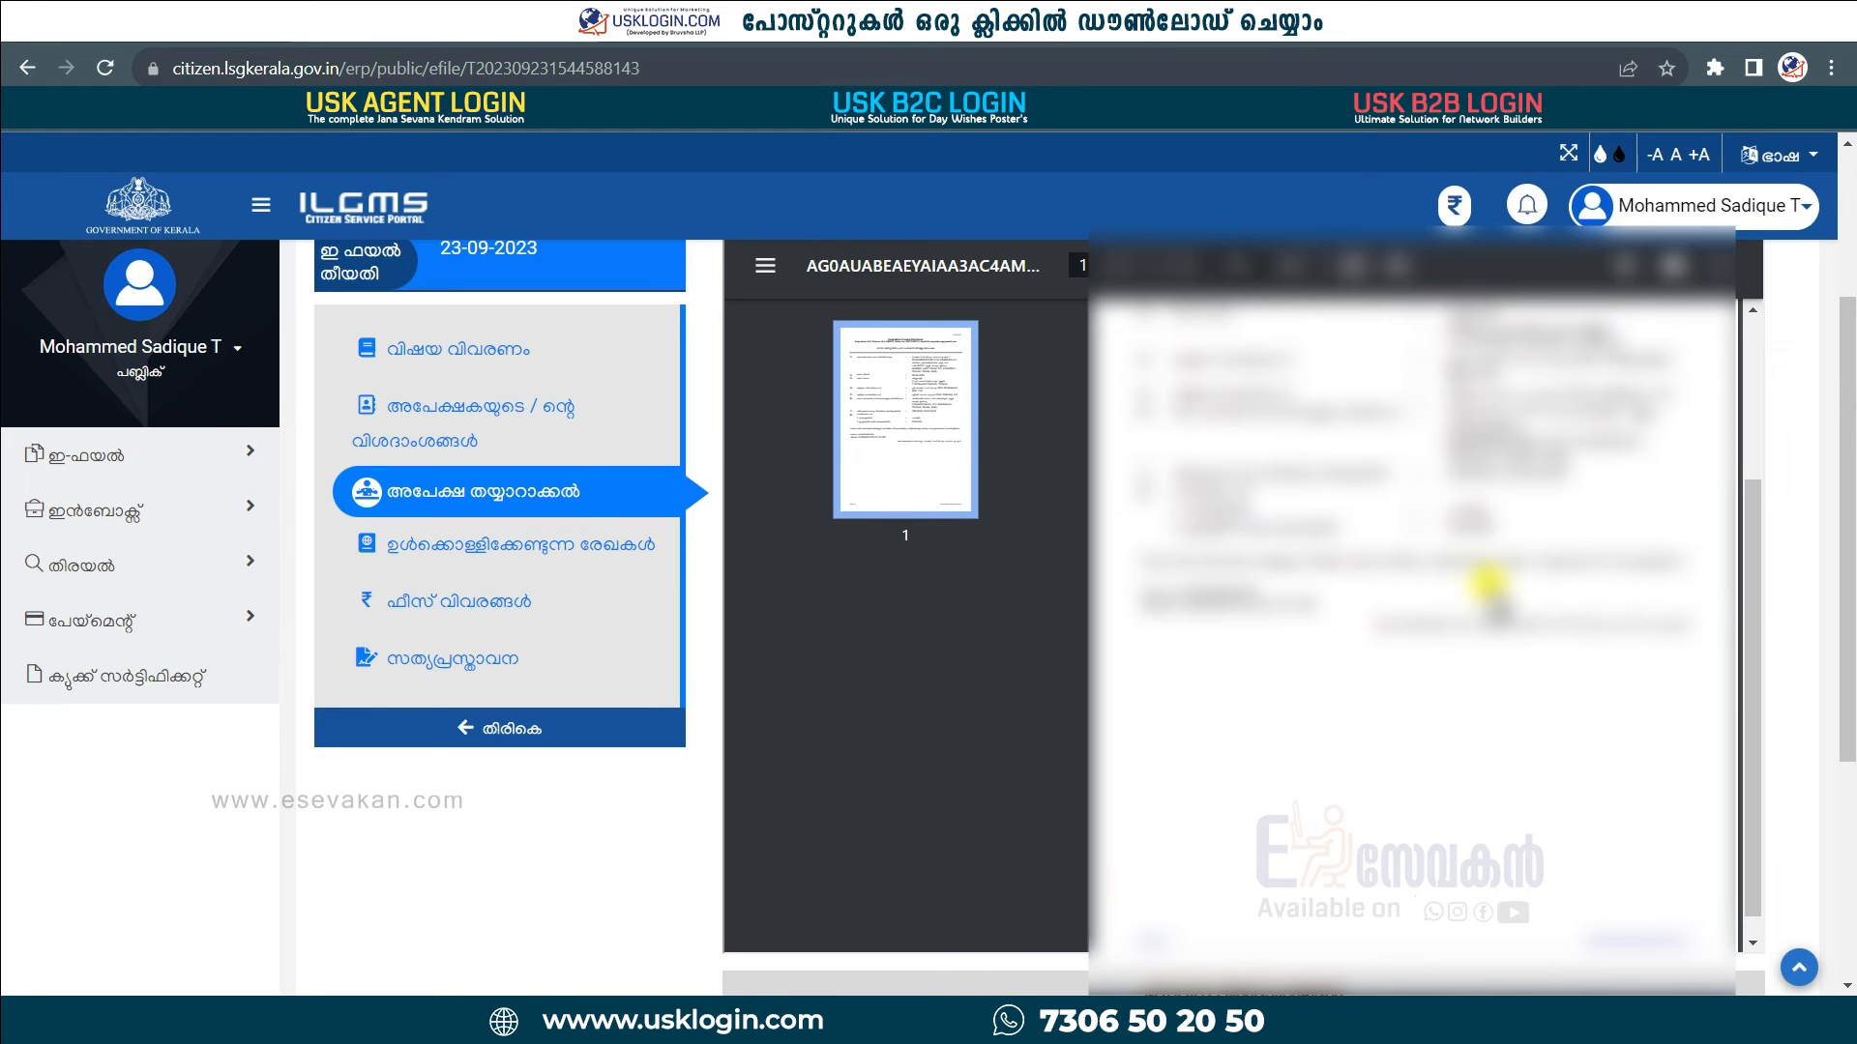
scroll(1057, 713, down, 5)
Set ward 1 - ചേറ്റുവ and communication mode ദൂതന്, then save the service details.
click(1049, 703)
click(803, 817)
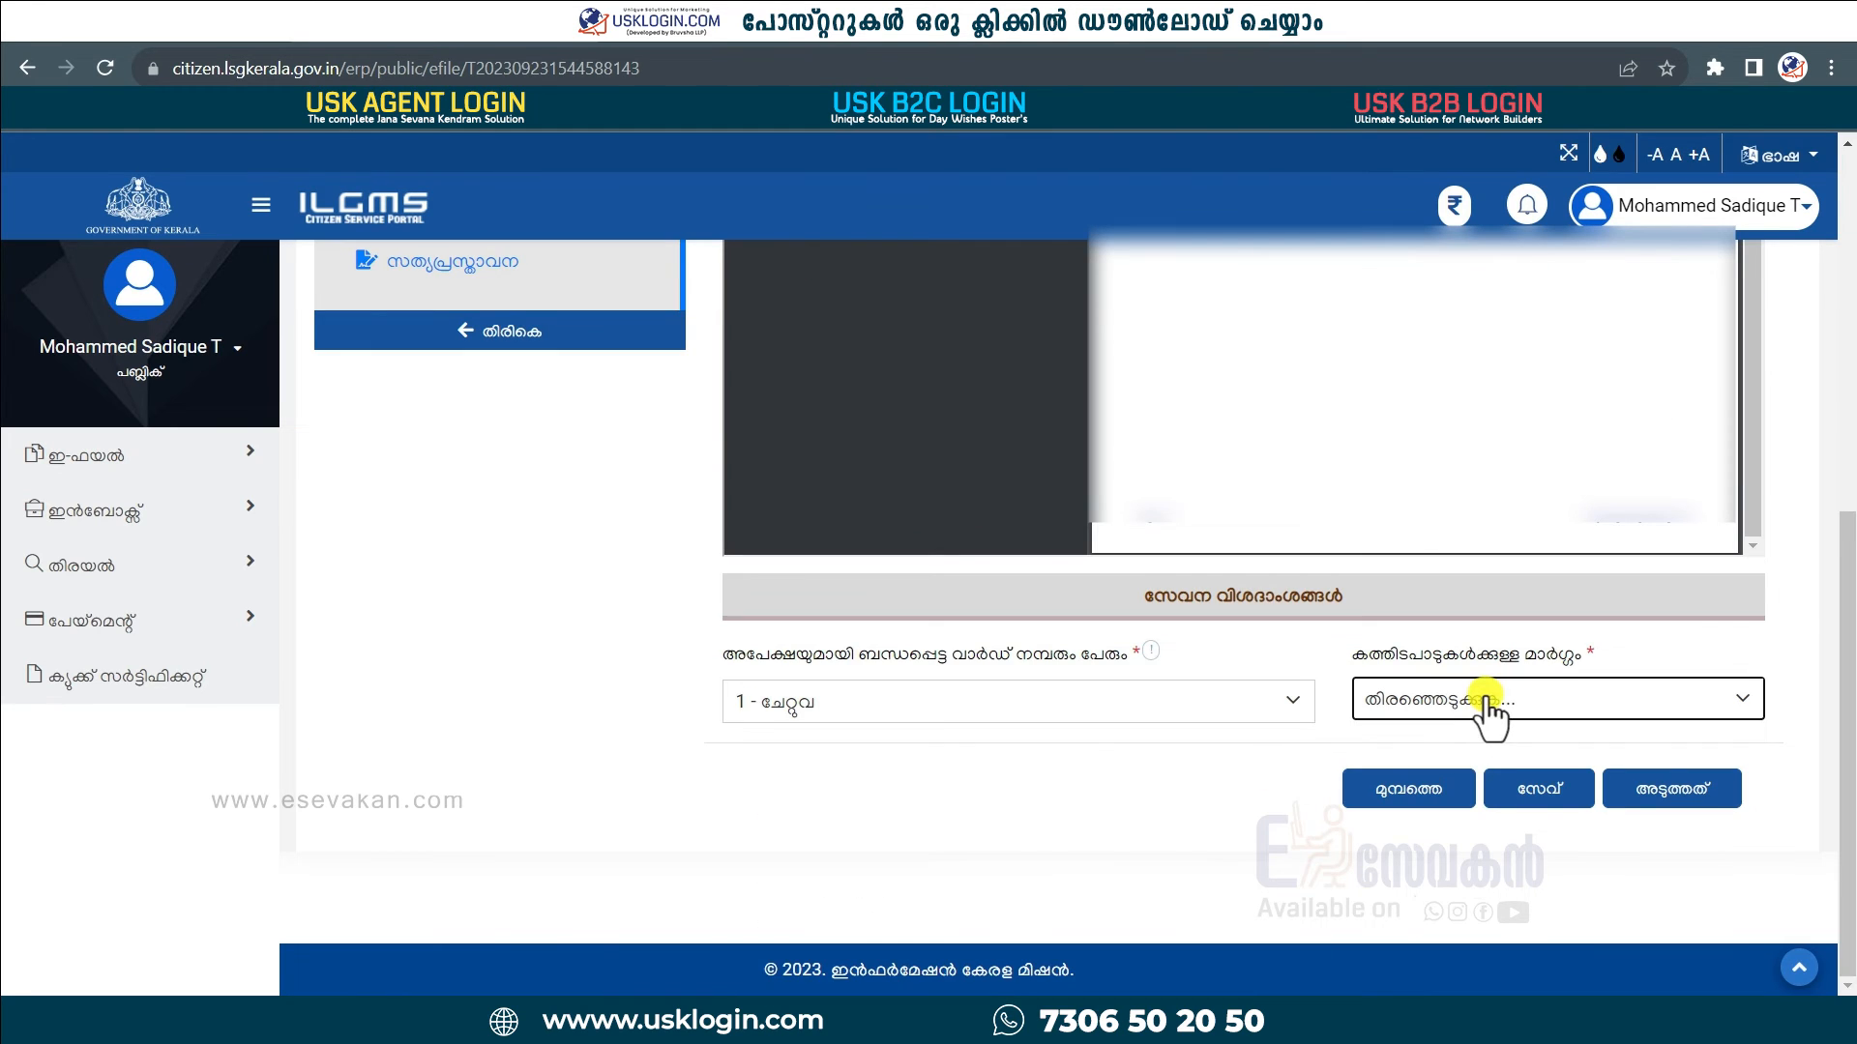
click(1489, 701)
click(1460, 793)
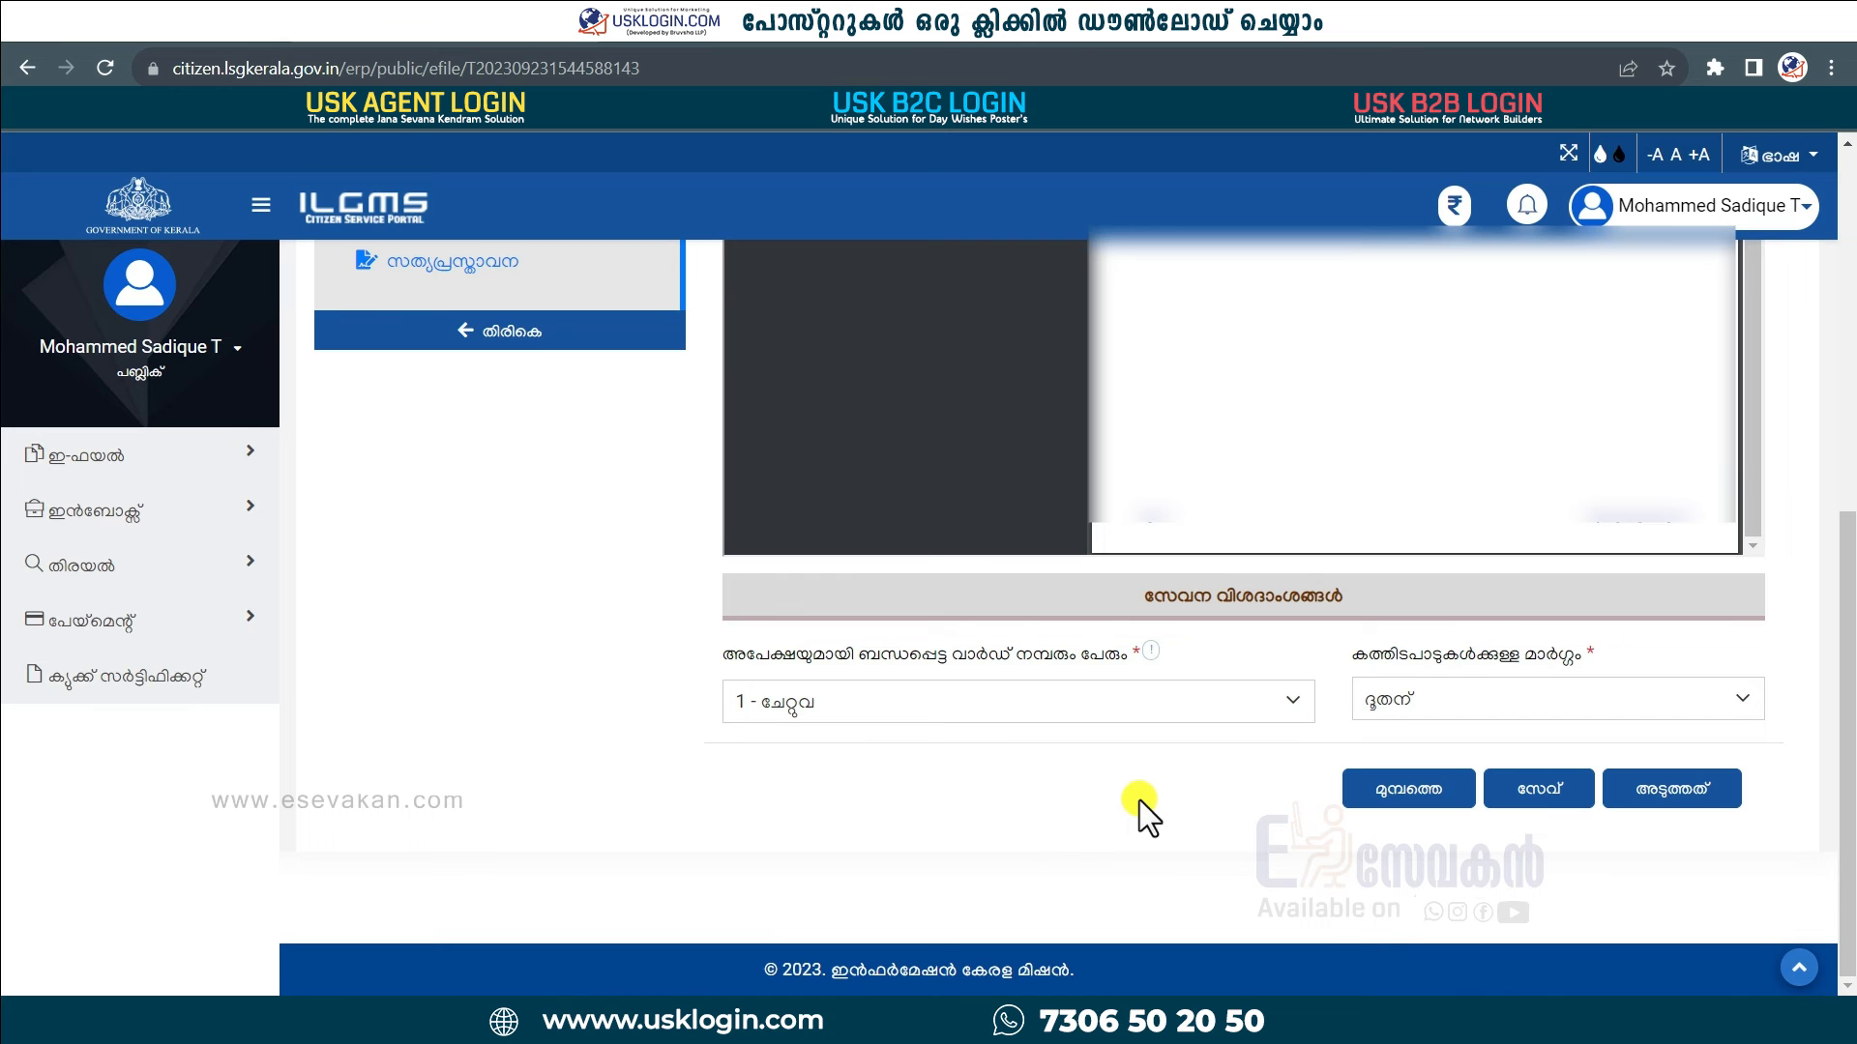
click(1690, 909)
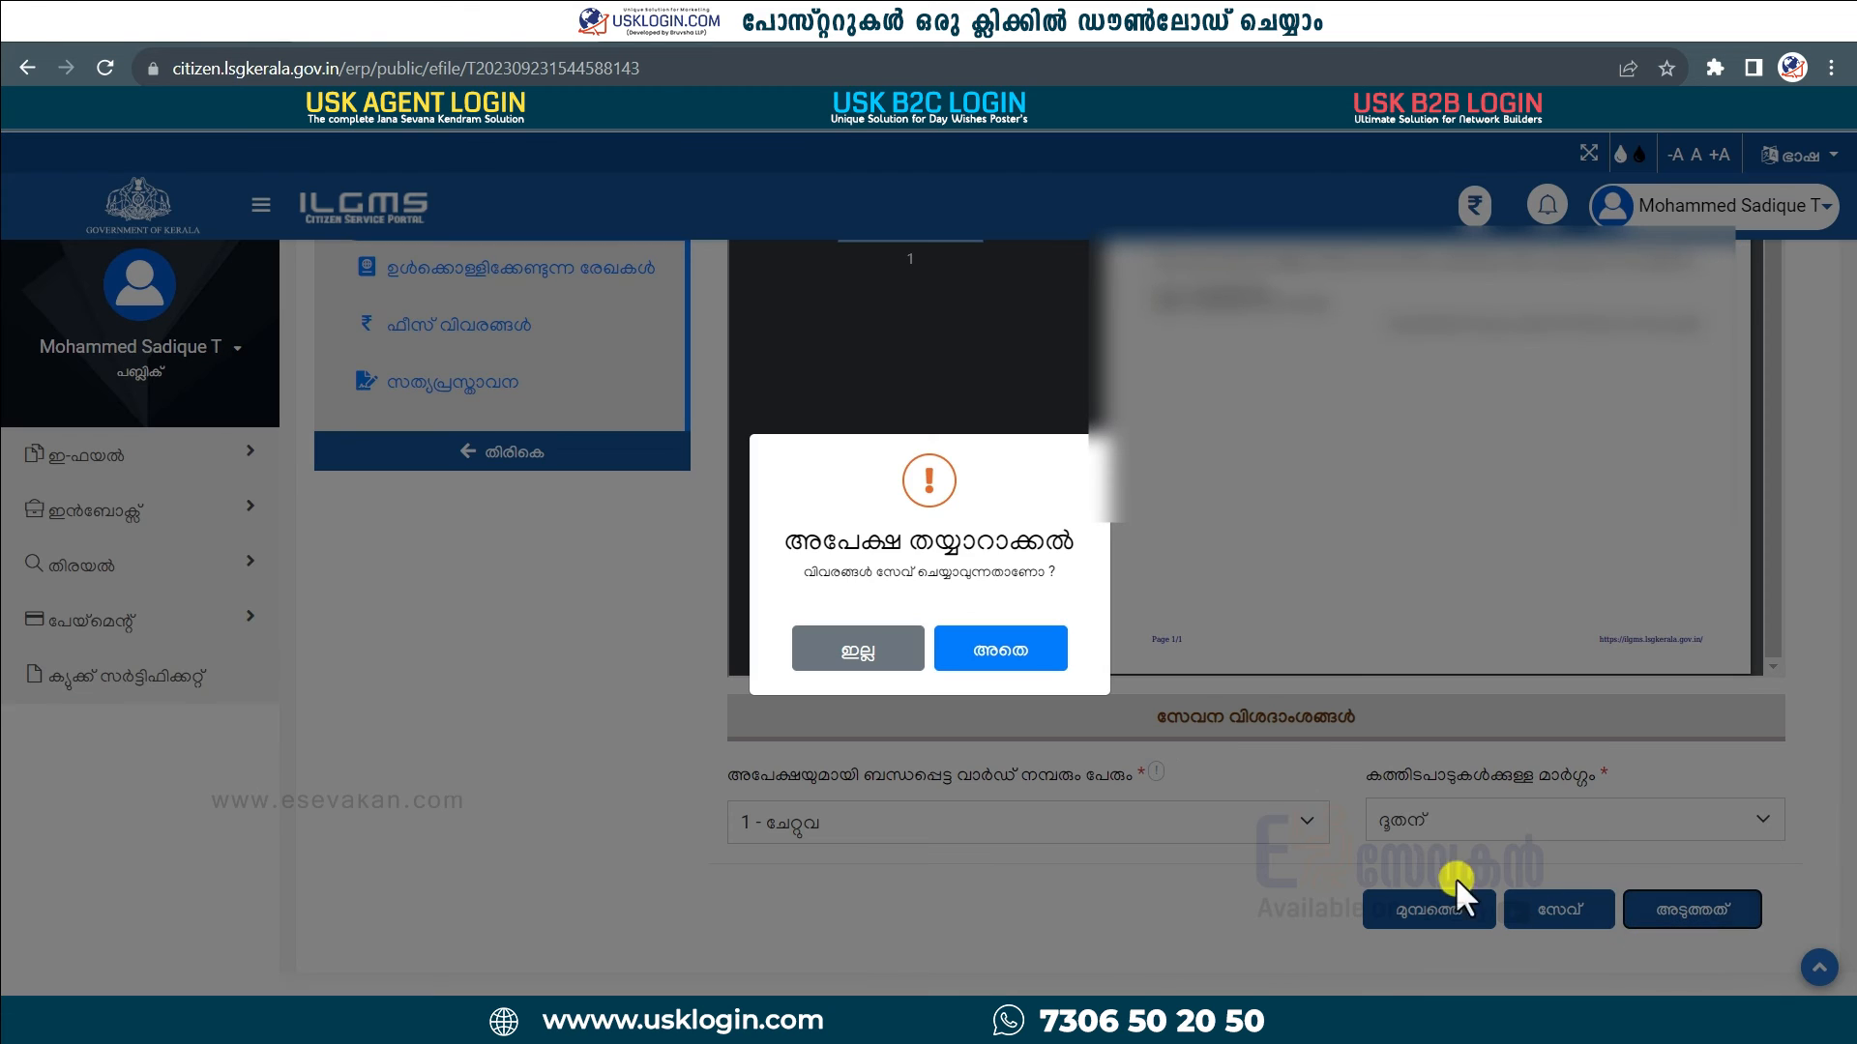
click(1018, 648)
Attach and save the required documents, then continue to the ₹10 fee details.
click(923, 650)
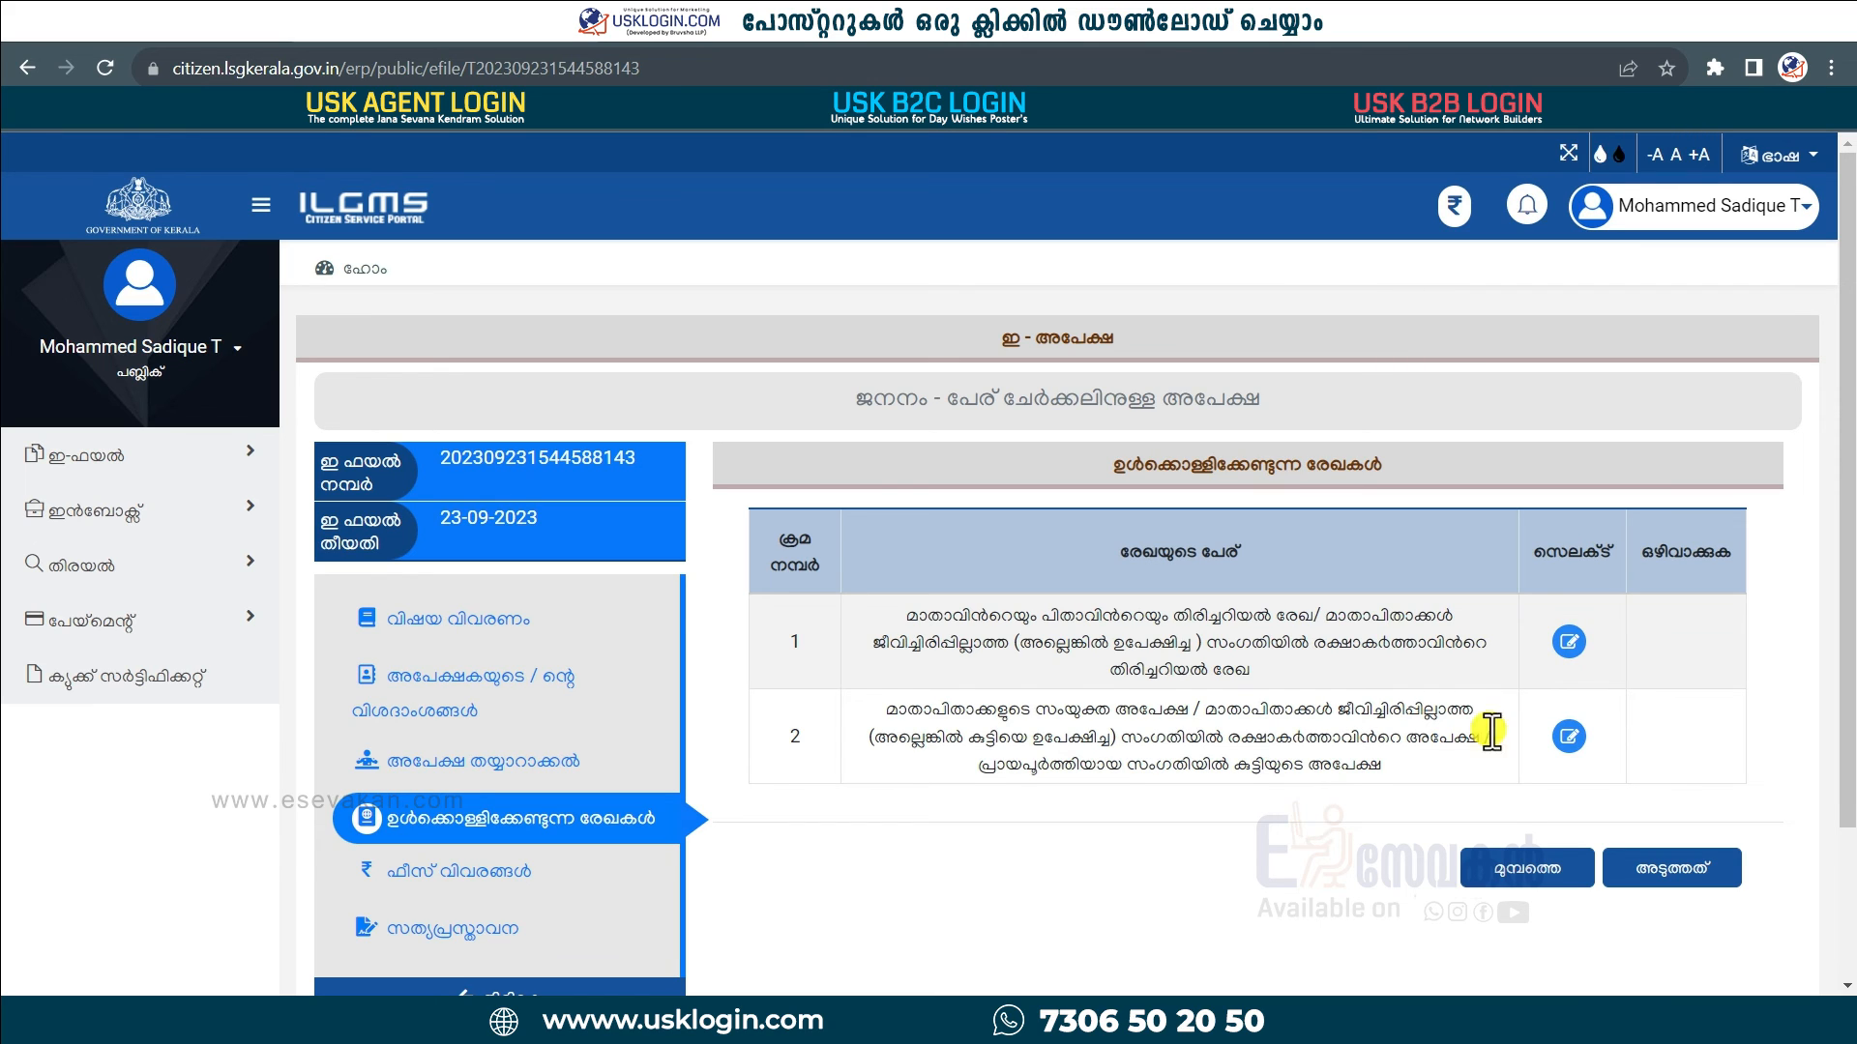
click(1569, 641)
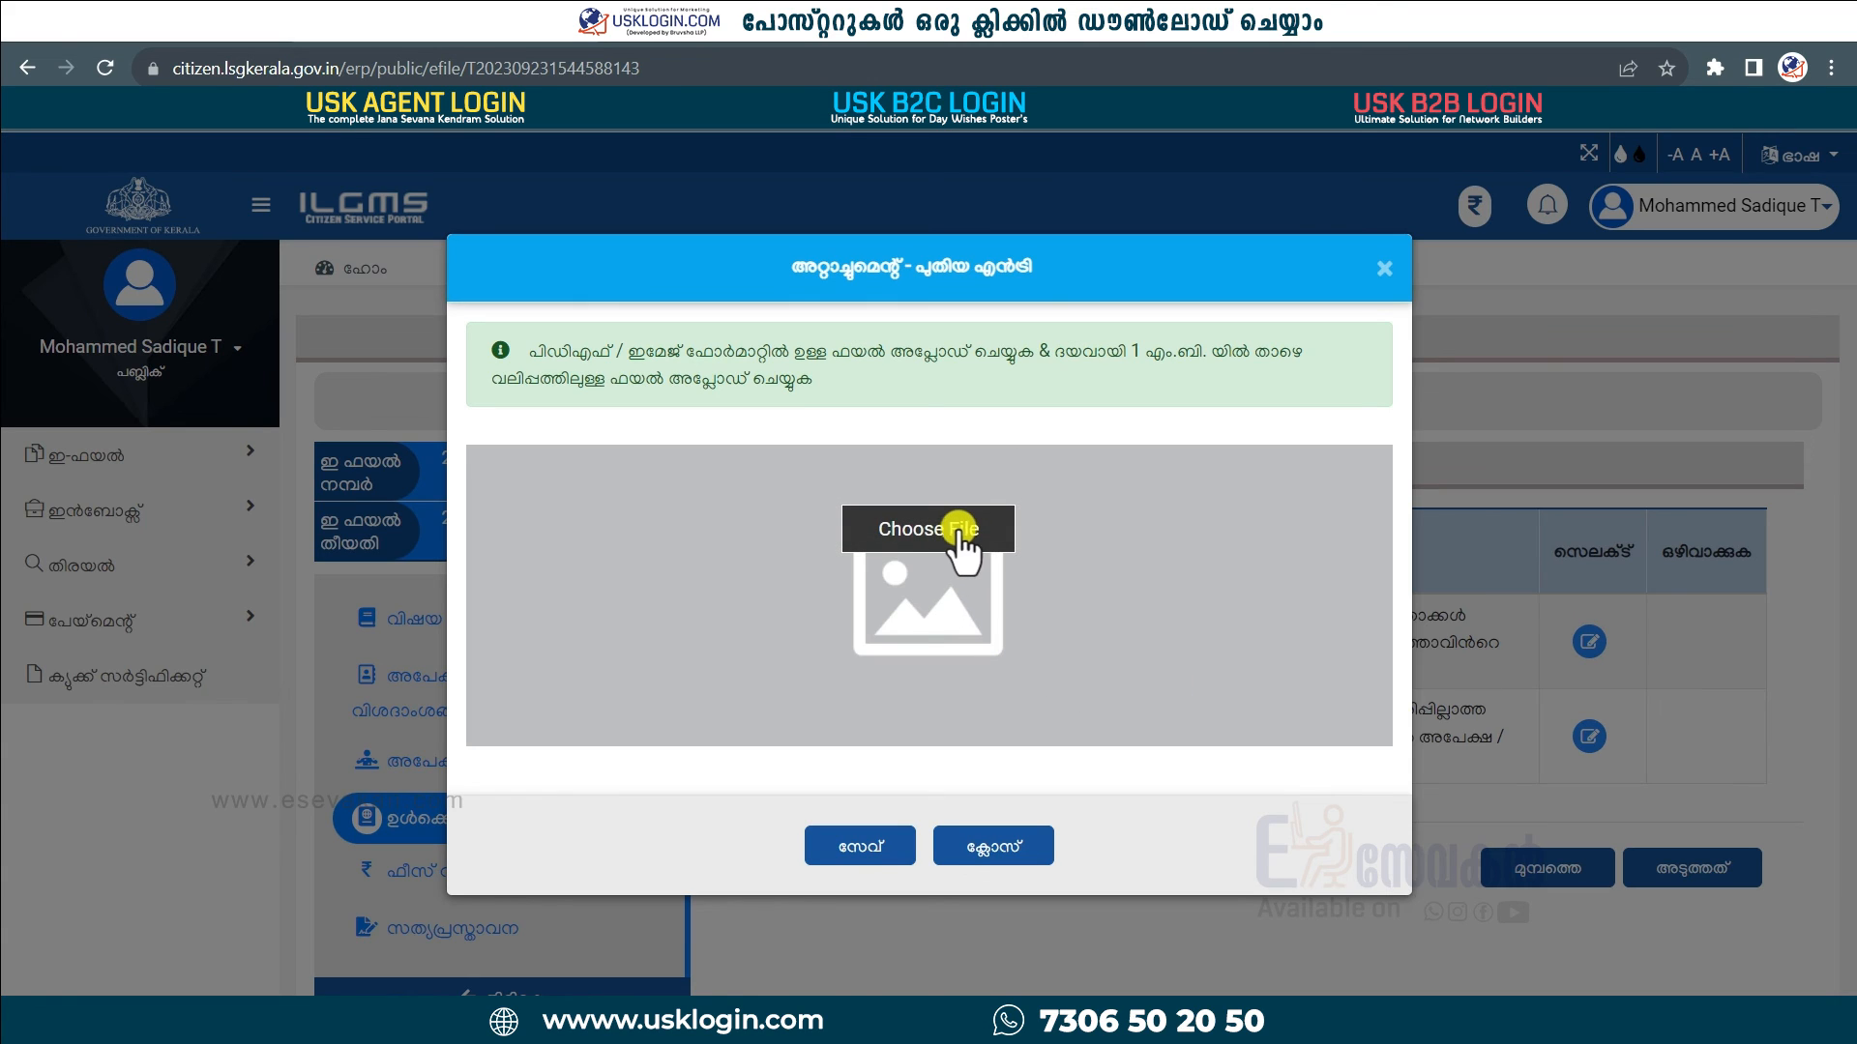
click(1688, 870)
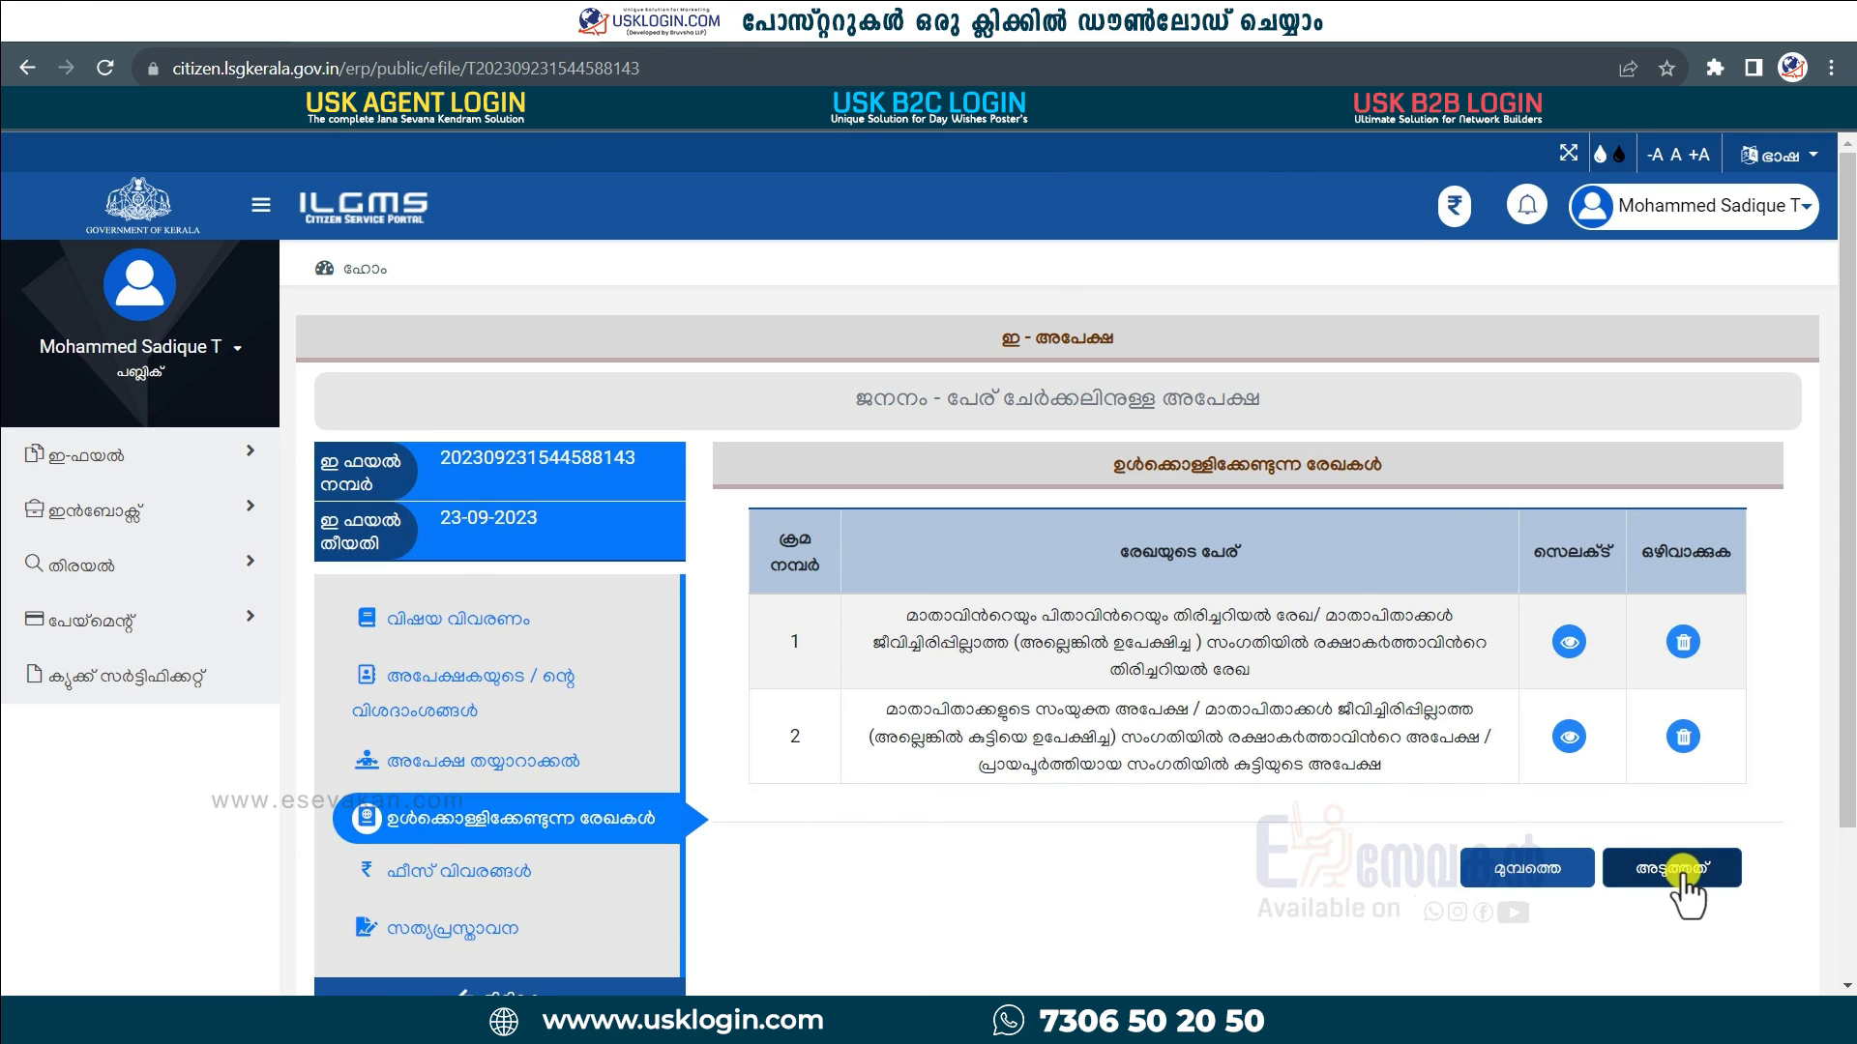
click(1692, 873)
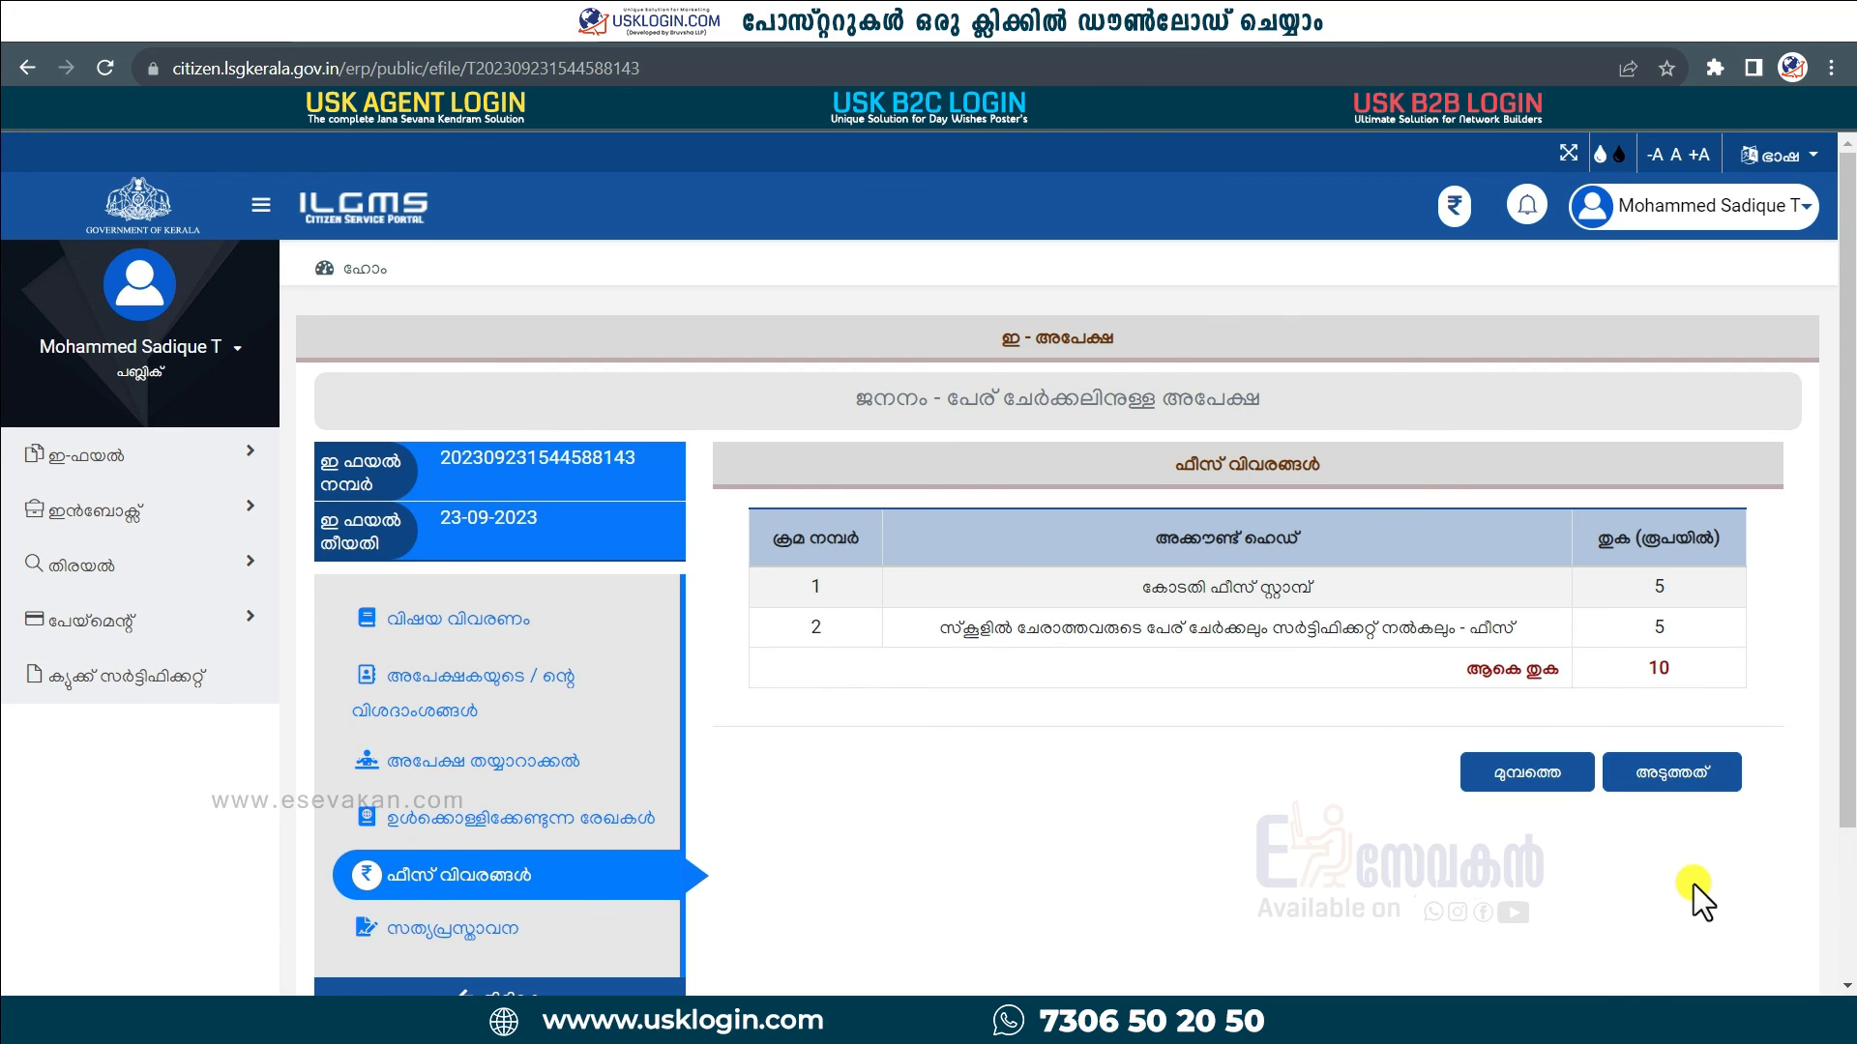
Accept the truth declaration, enter the verification code, and submit the application.
click(1673, 773)
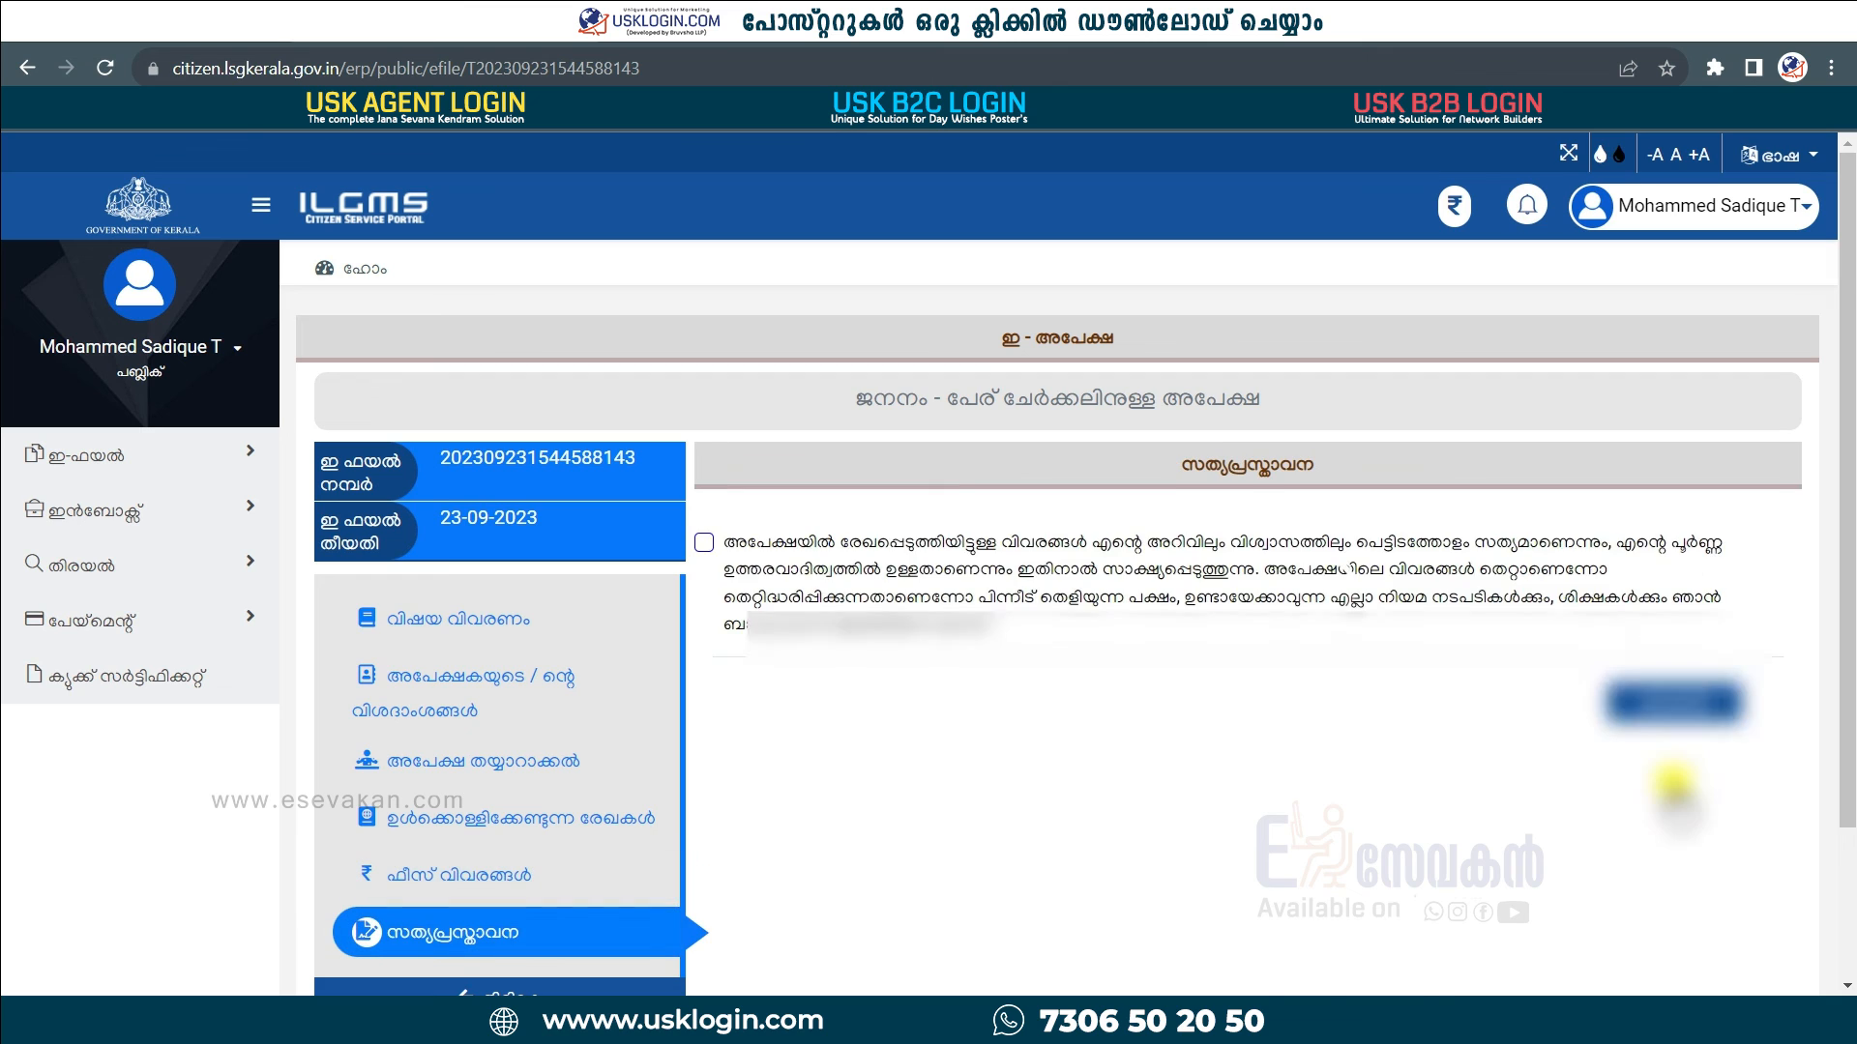
scroll(1695, 884, down, 10)
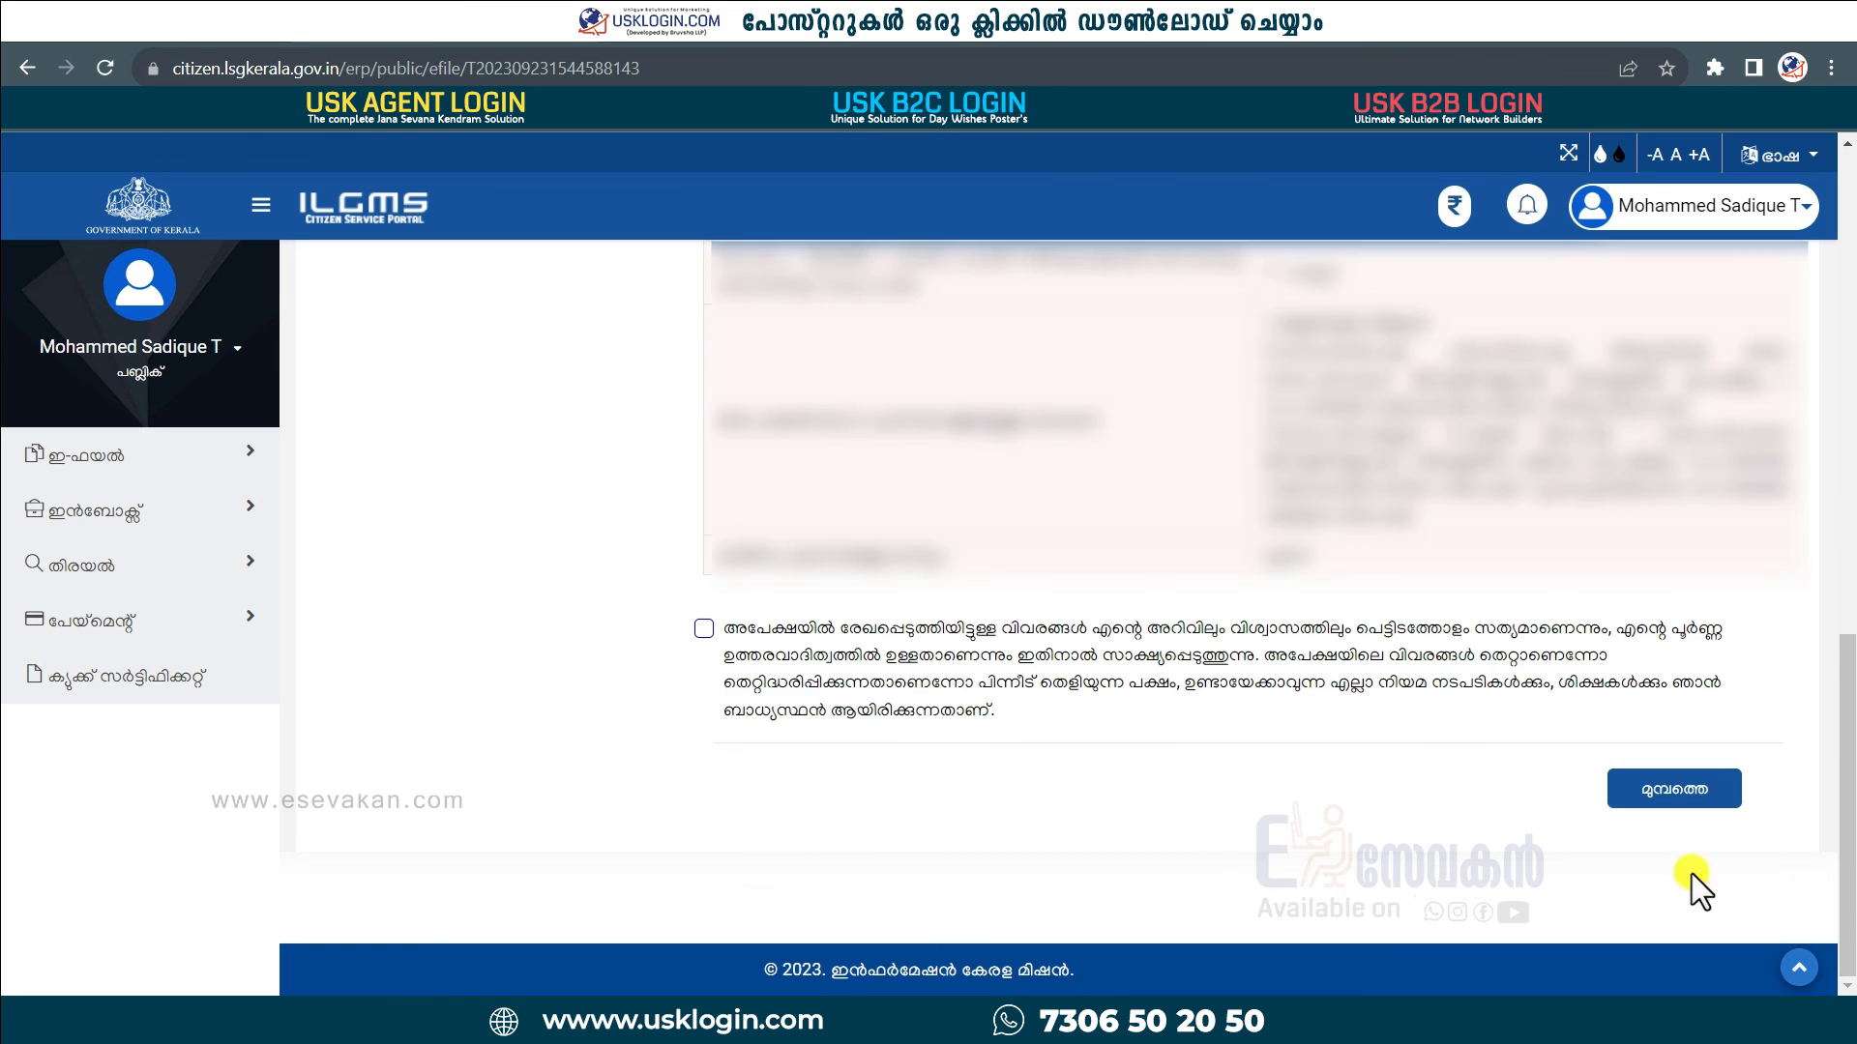
click(704, 630)
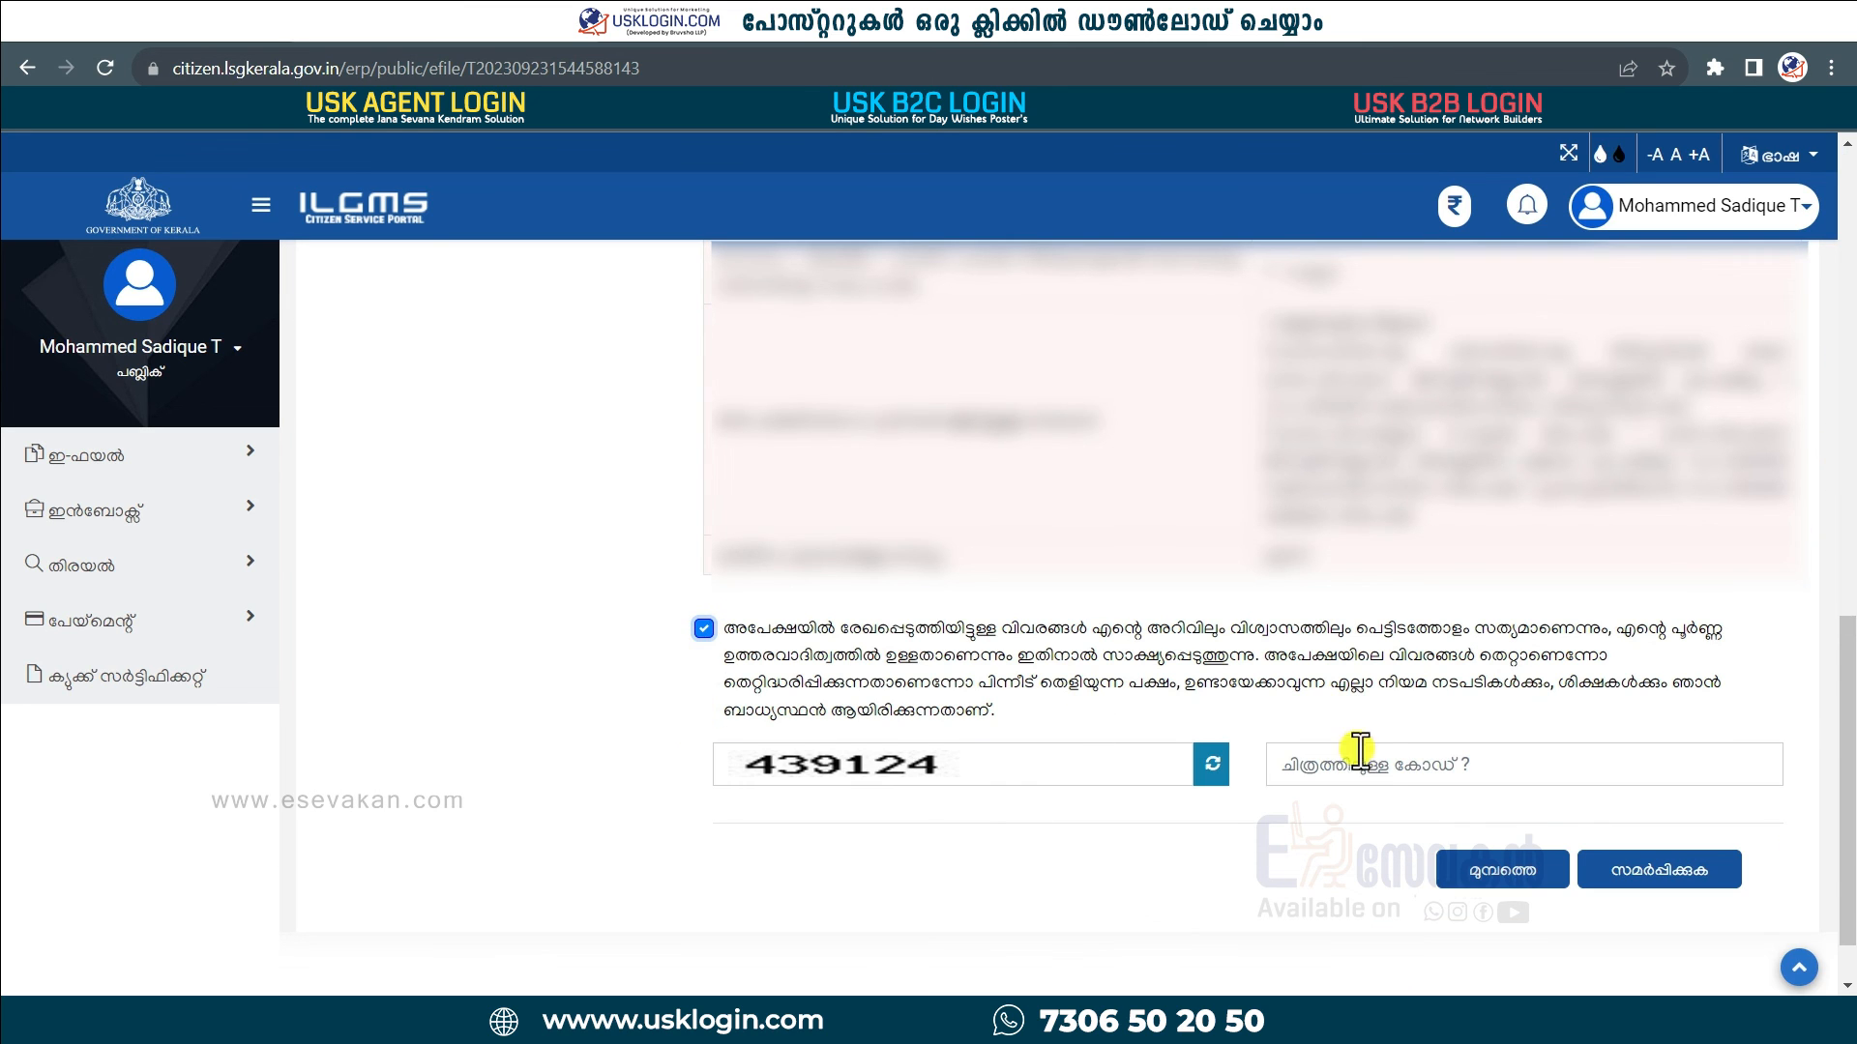
click(1385, 759)
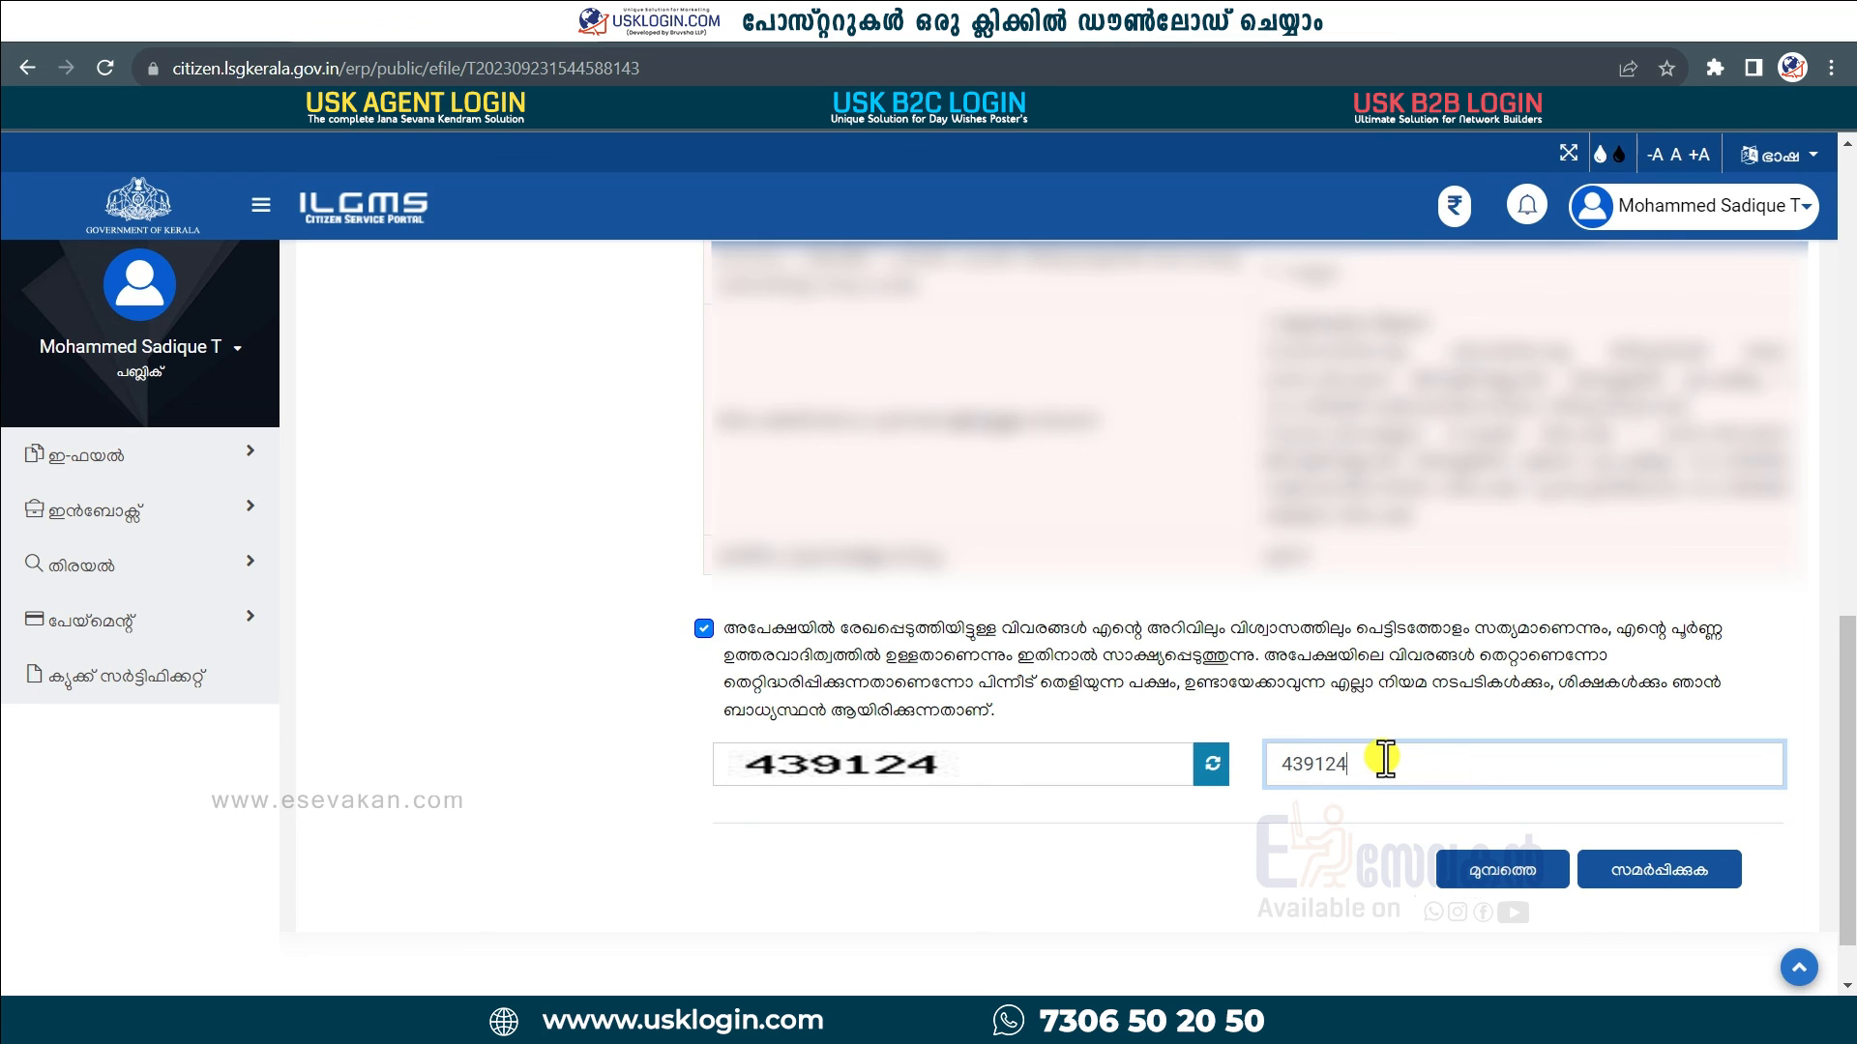
click(1655, 876)
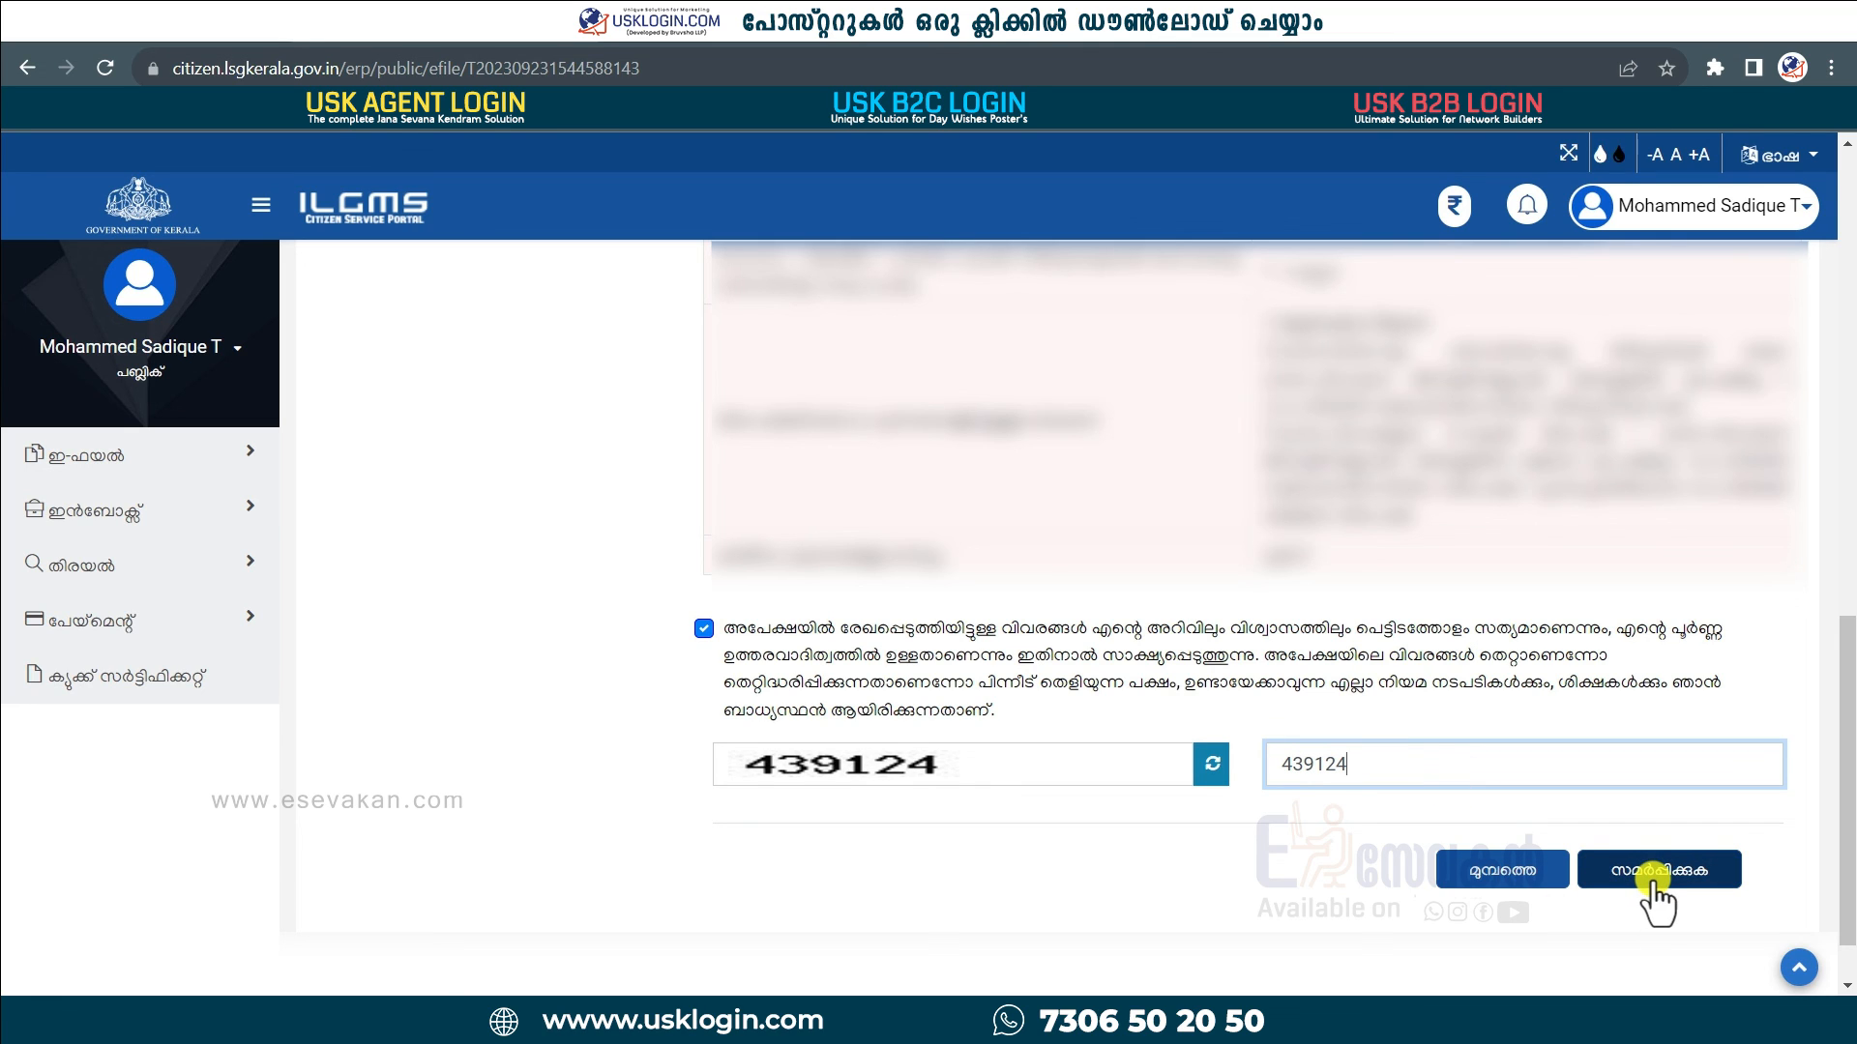